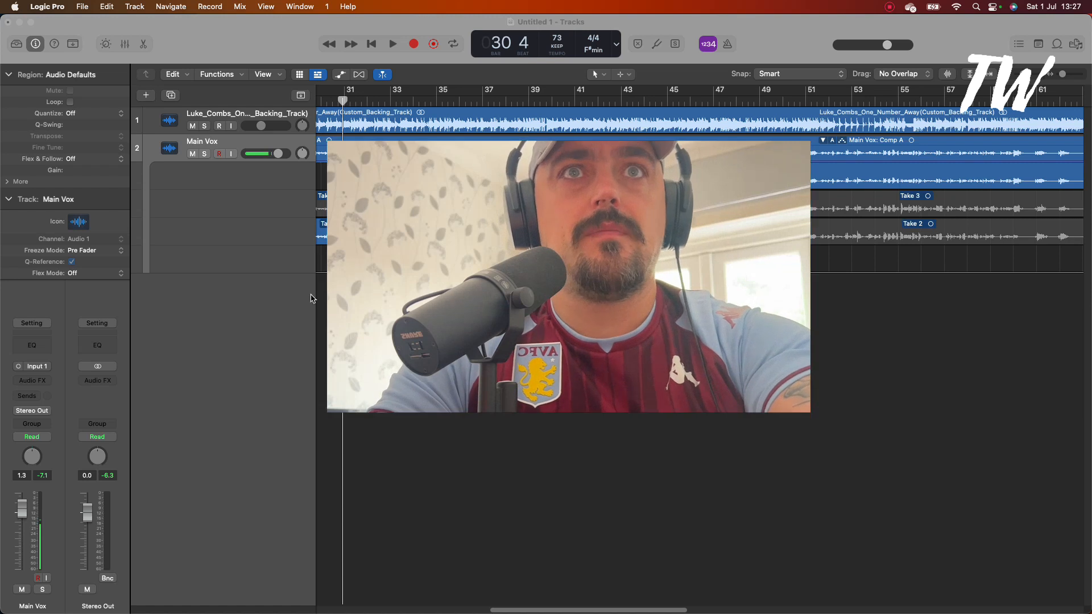
{"action": "left_click_drag", "start_coordinate": [480, 194], "coordinate": [570, 319]}
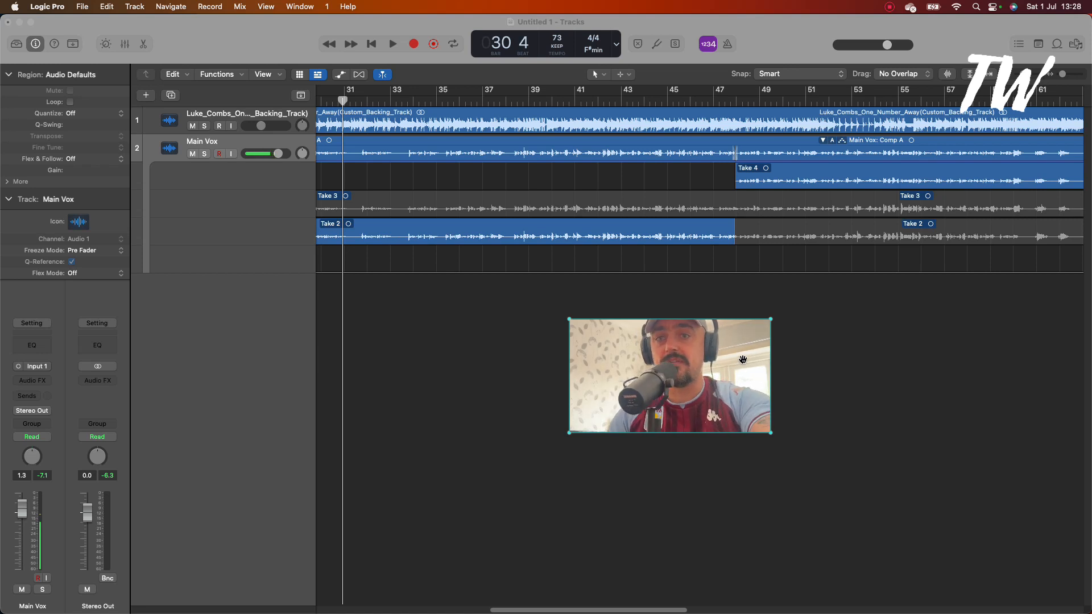
{"action": "left_click_drag", "start_coordinate": [739, 423], "coordinate": [738, 428]}
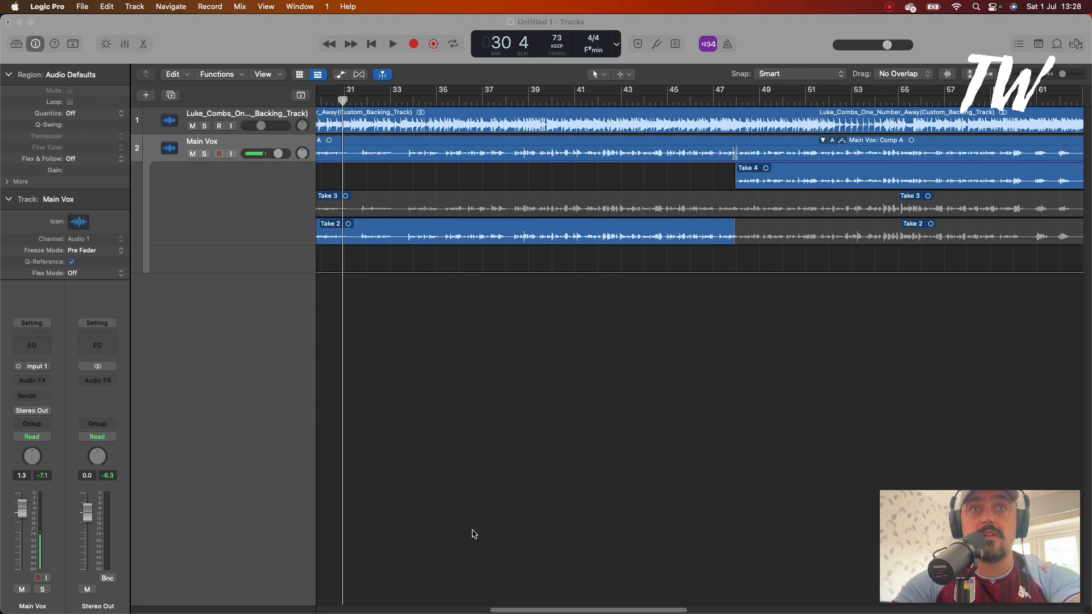
Play the vocal comp from bar 3 up to the take change at bar 7
{"action": "left_click_drag", "start_coordinate": [547, 607], "coordinate": [343, 598]}
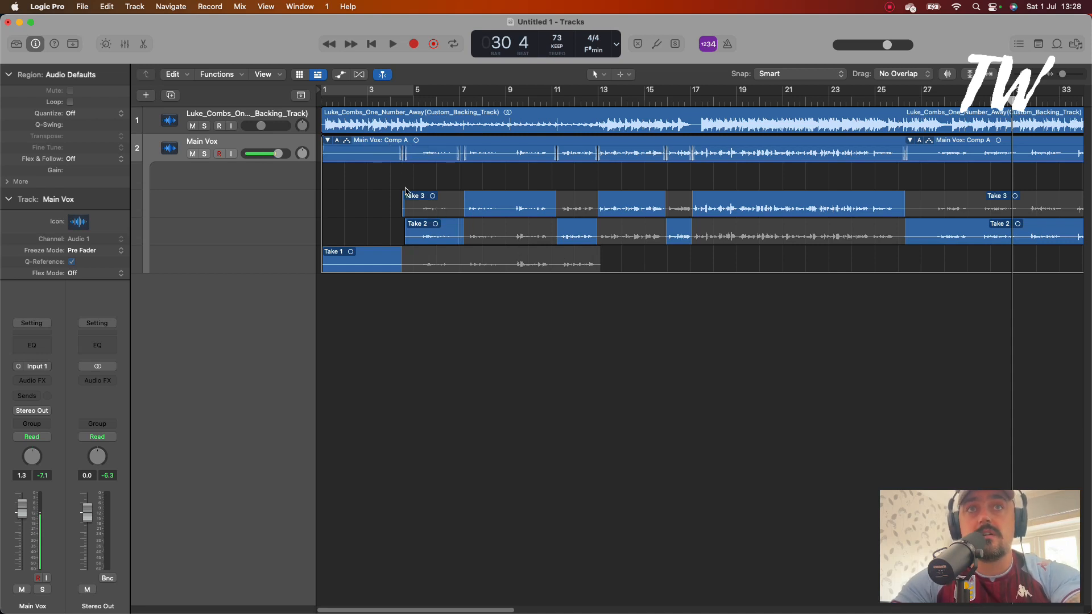
{"action": "left_click", "coordinate": [377, 100]}
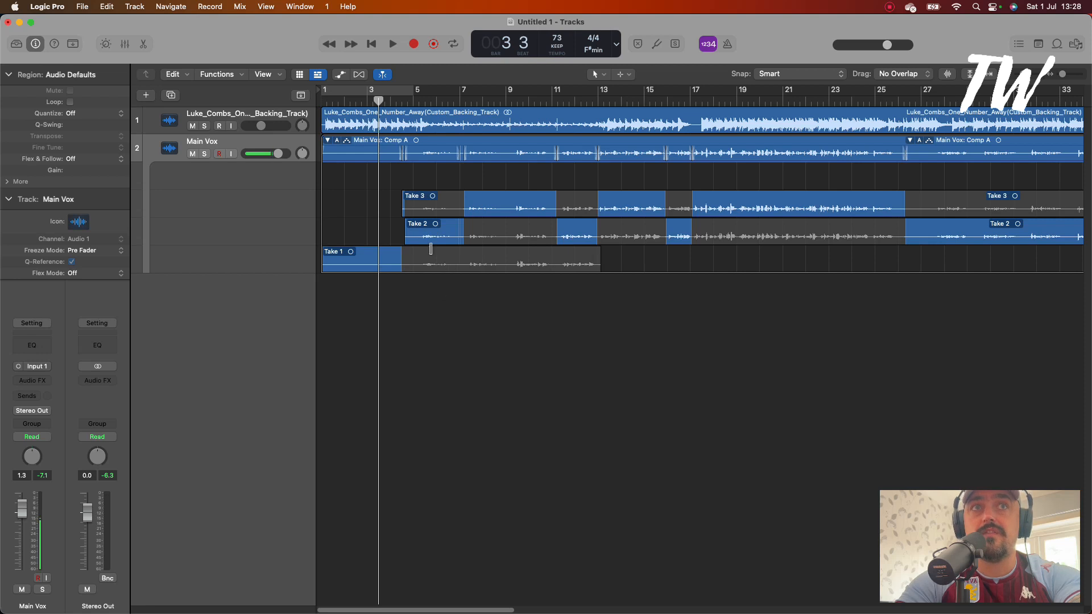
{"action": "key", "text": "space"}
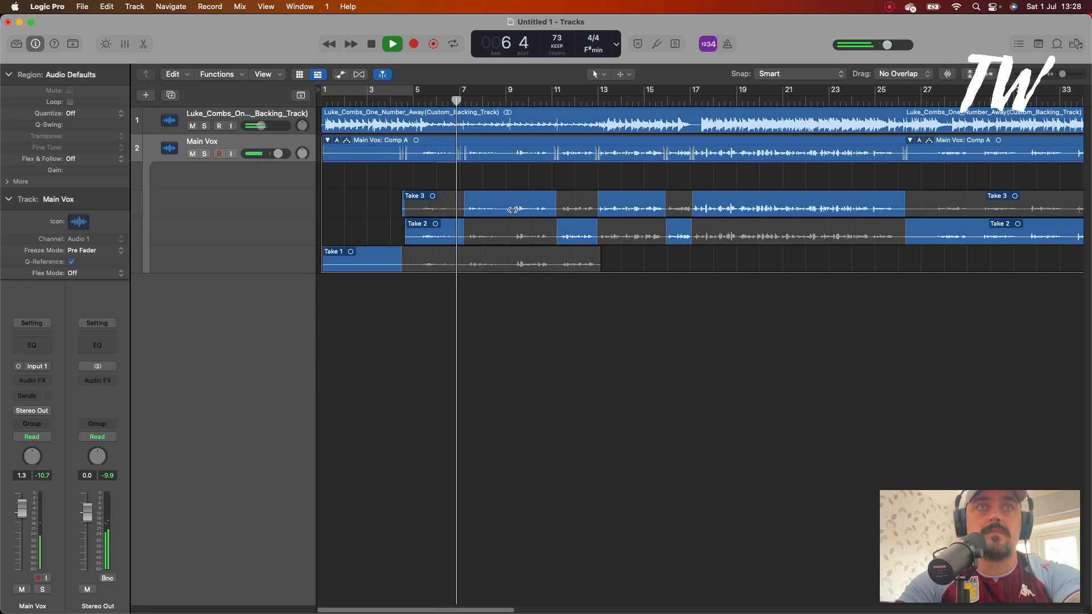
{"action": "key", "text": "space"}
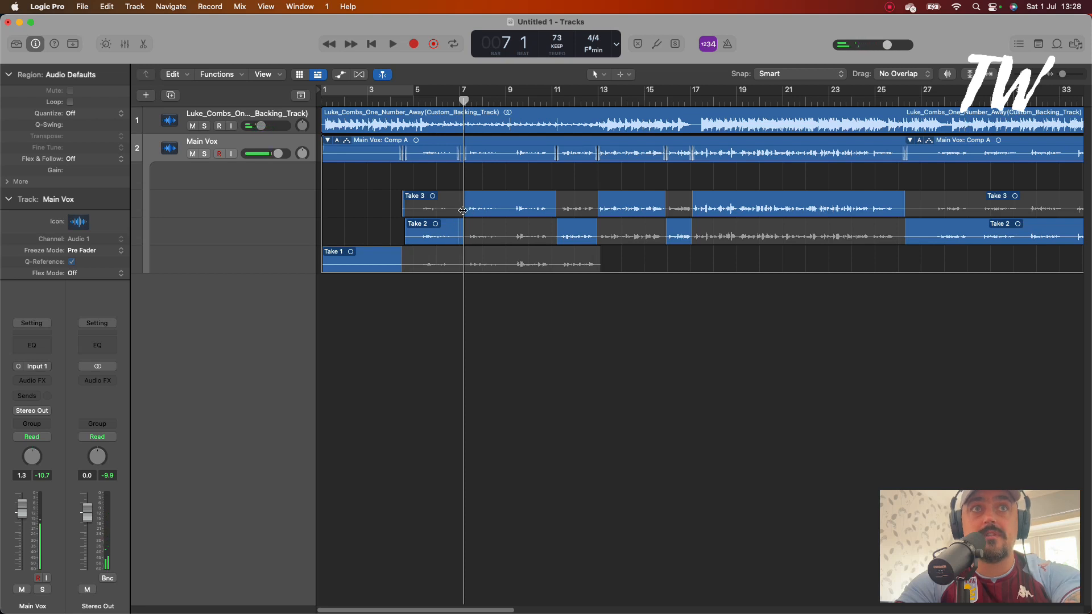
Shift the Take 2 to Take 3 switch near bar 7 slightly later, and try Take 1 on the following phrase before restoring Take 3
{"action": "mouse_move", "coordinate": [470, 207]}
{"action": "left_mouse_down"}
{"action": "mouse_move", "coordinate": [515, 218]}
{"action": "mouse_move", "coordinate": [467, 218]}
{"action": "left_mouse_up"}
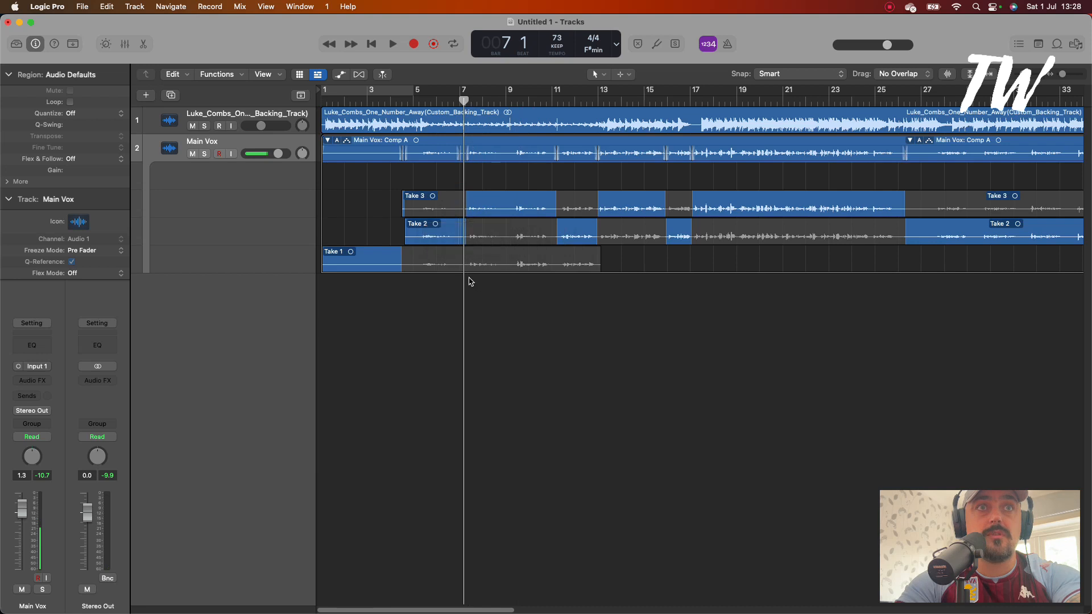
{"action": "left_click_drag", "start_coordinate": [467, 264], "coordinate": [551, 276]}
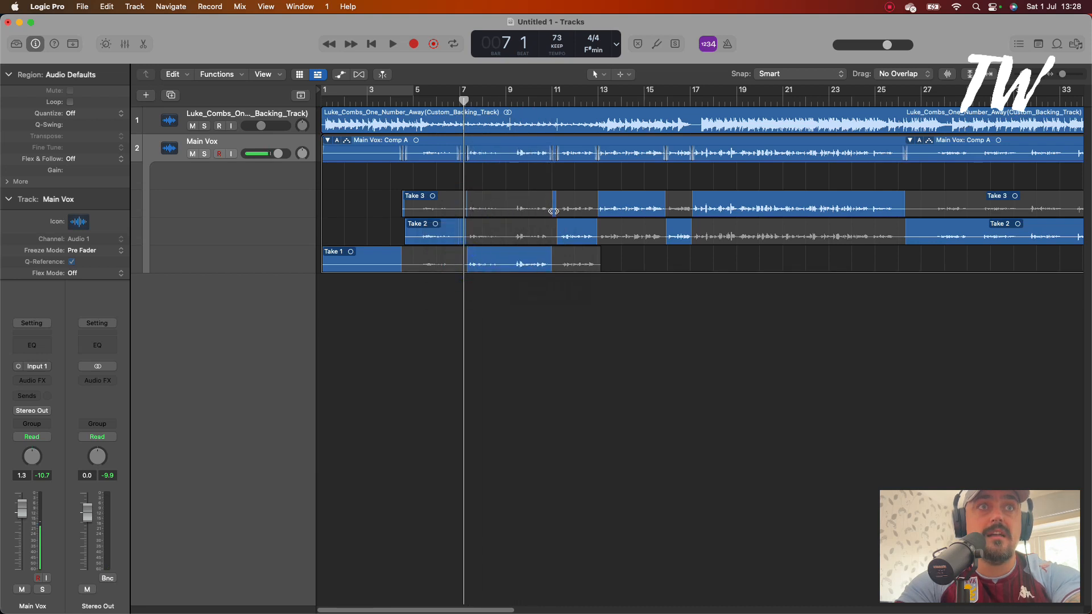
{"action": "left_click_drag", "start_coordinate": [552, 209], "coordinate": [466, 220]}
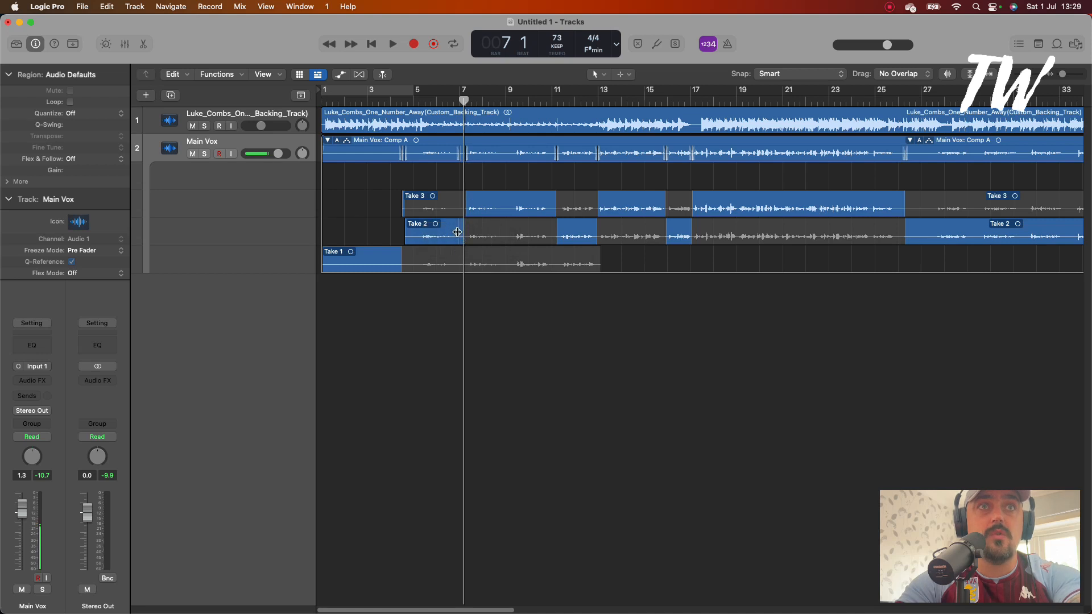
Play the song from before bar 7 and from bar 17, and lower the Main Vox volume to -4.8 dB
{"action": "double_click", "coordinate": [456, 97]}
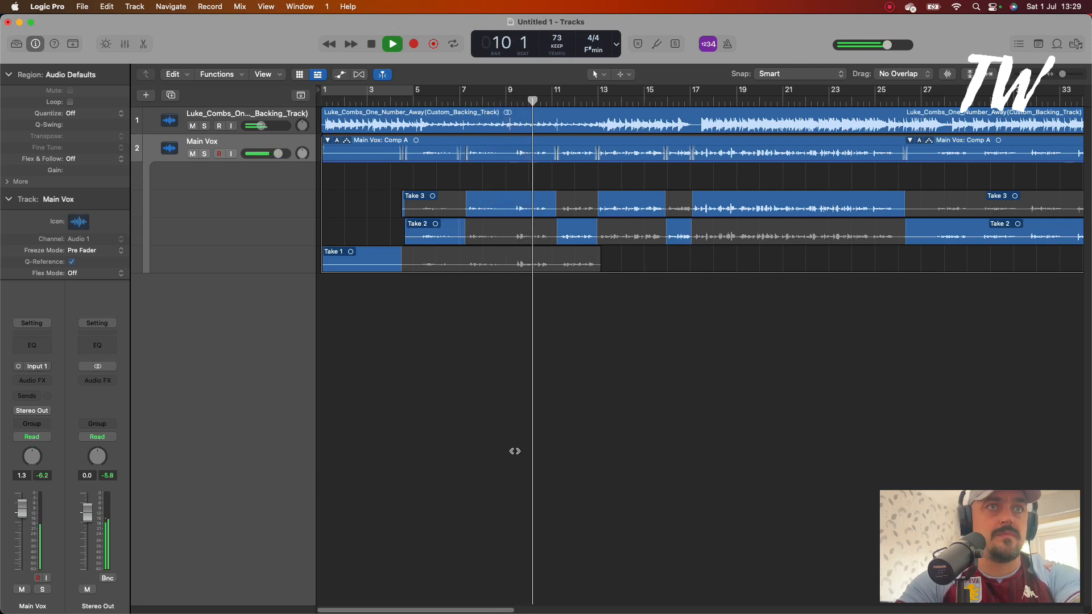
{"action": "left_click", "coordinate": [701, 99]}
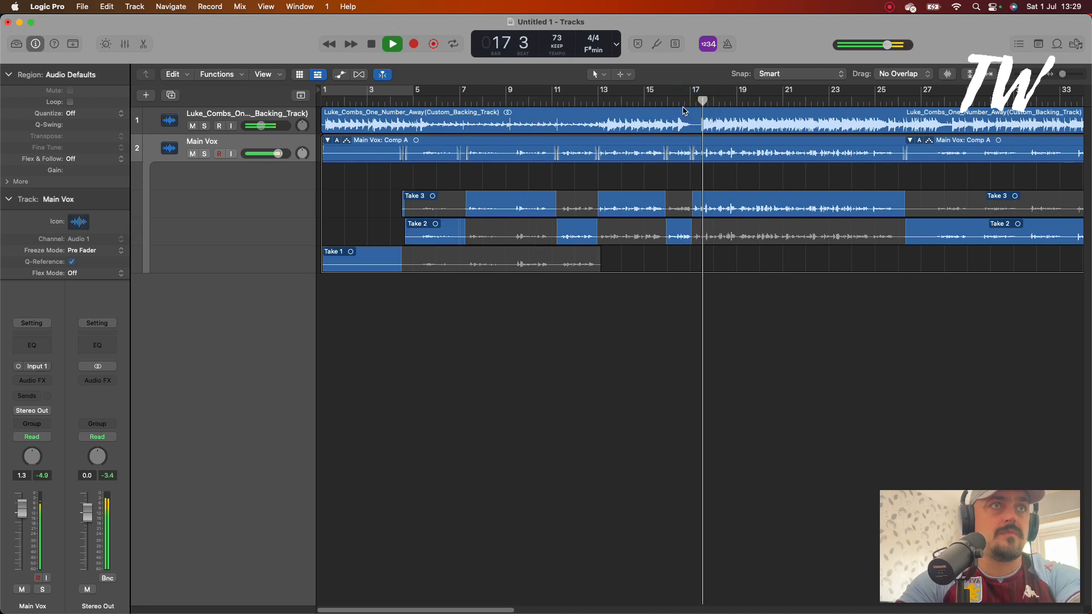
{"action": "left_click", "coordinate": [684, 111]}
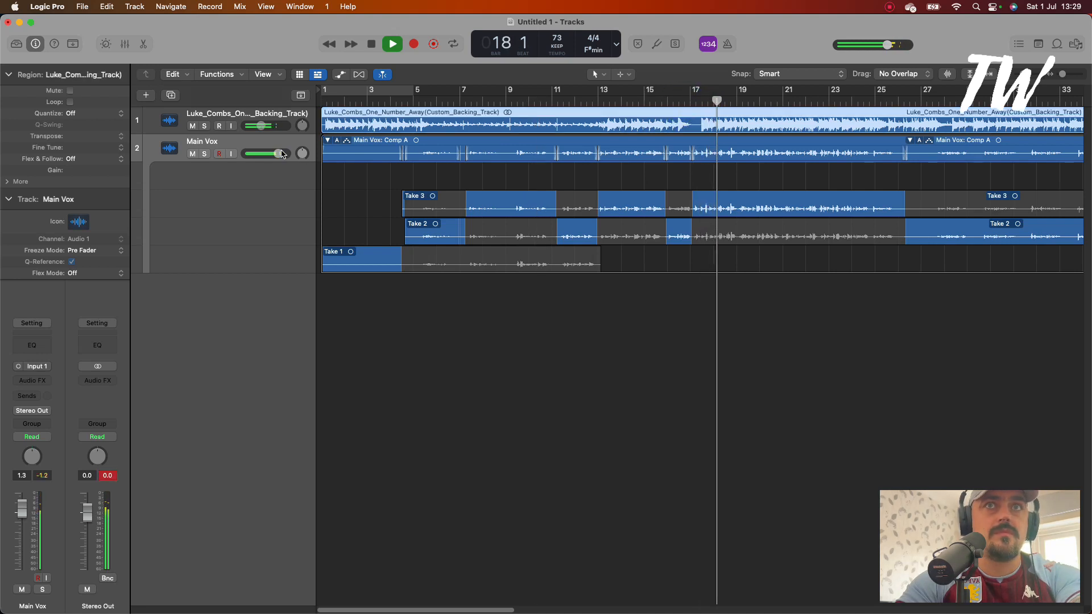
{"action": "left_click_drag", "start_coordinate": [278, 154], "coordinate": [272, 154]}
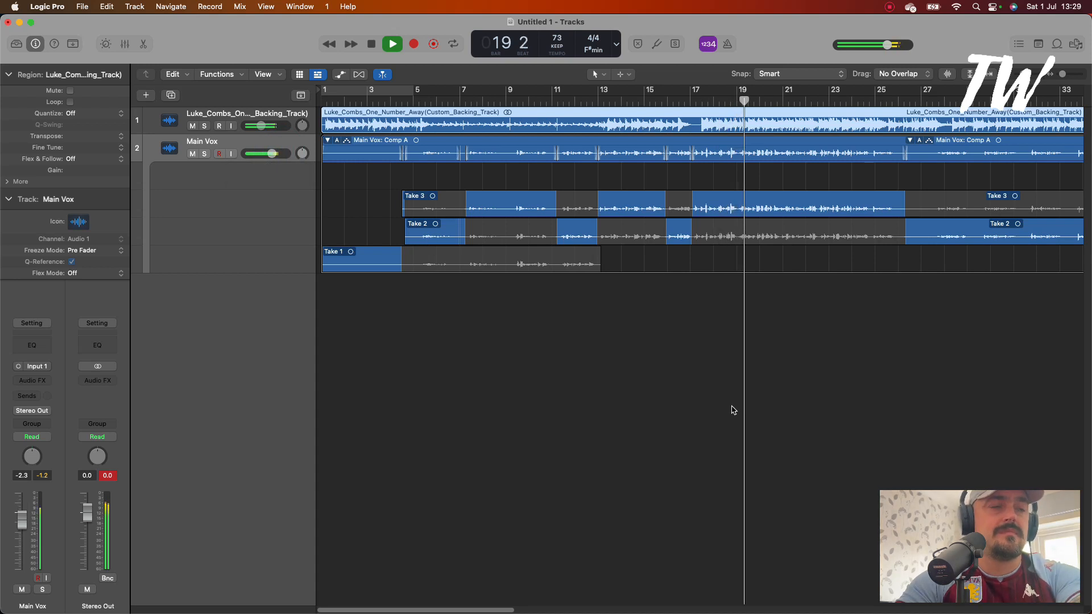
{"action": "left_click", "coordinate": [271, 153]}
{"action": "left_click_drag", "start_coordinate": [271, 154], "coordinate": [267, 154]}
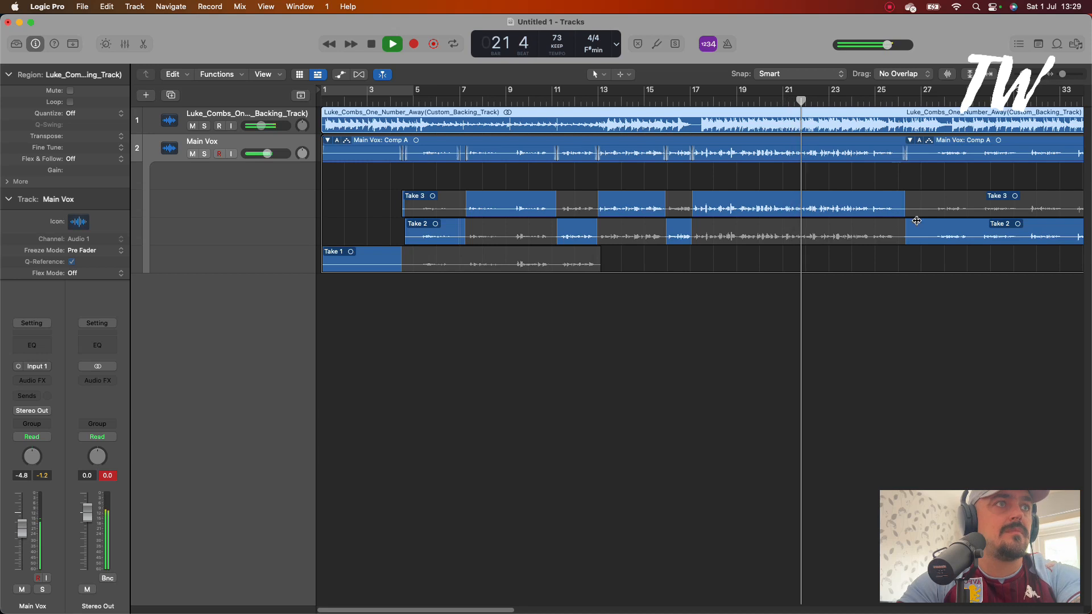
Comp the rest of Main Vox from Take 3 starting around bar 26 and Take 4 from about bar 48 onward
{"action": "left_click_drag", "start_coordinate": [1062, 75], "coordinate": [1061, 77]}
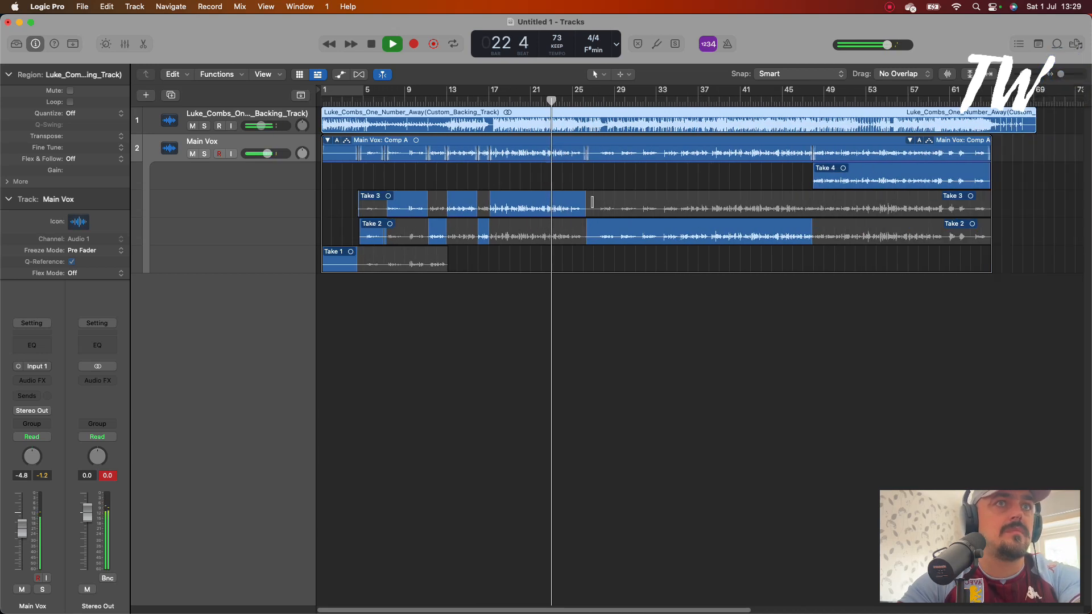
{"action": "left_click_drag", "start_coordinate": [586, 207], "coordinate": [991, 217]}
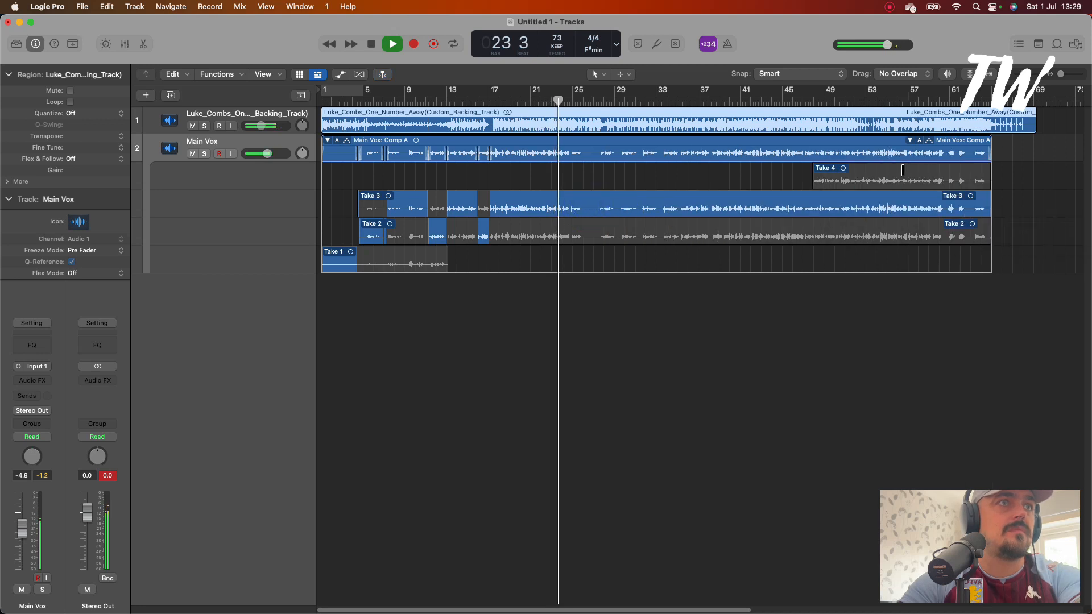
{"action": "left_click_drag", "start_coordinate": [988, 174], "coordinate": [777, 172]}
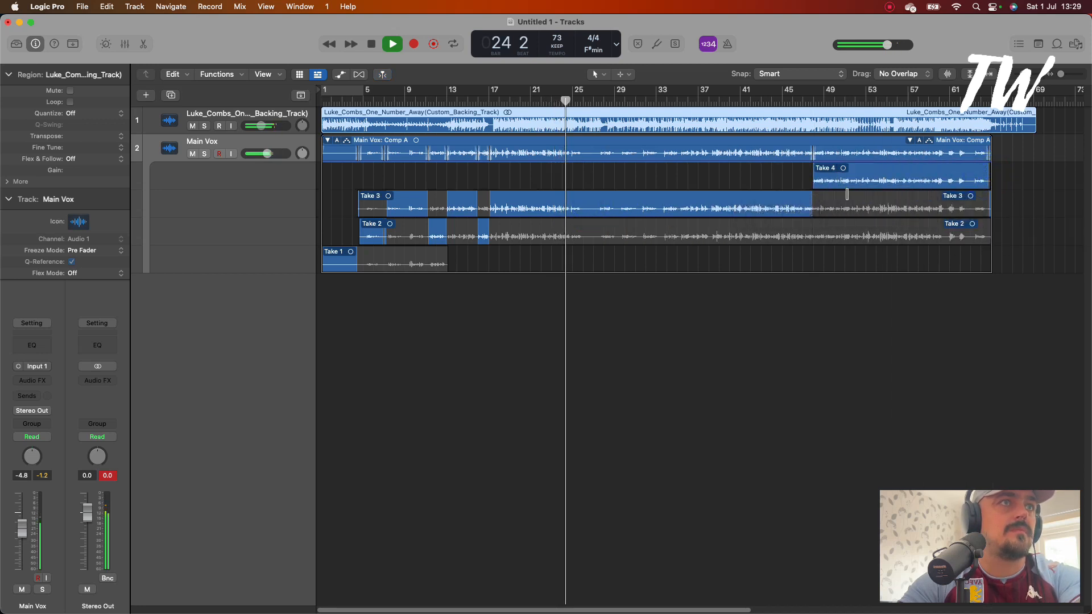
Audition the Take 3 to Take 4 transition and move the comp boundary slightly later, just after bar 48
{"action": "left_click", "coordinate": [799, 101]}
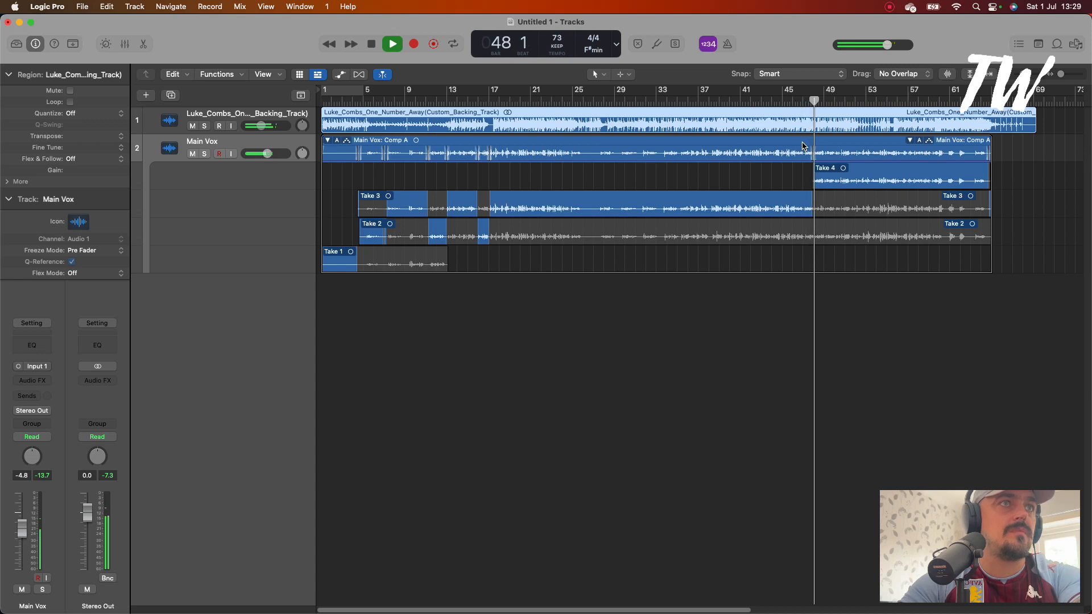
{"action": "left_click", "coordinate": [813, 211]}
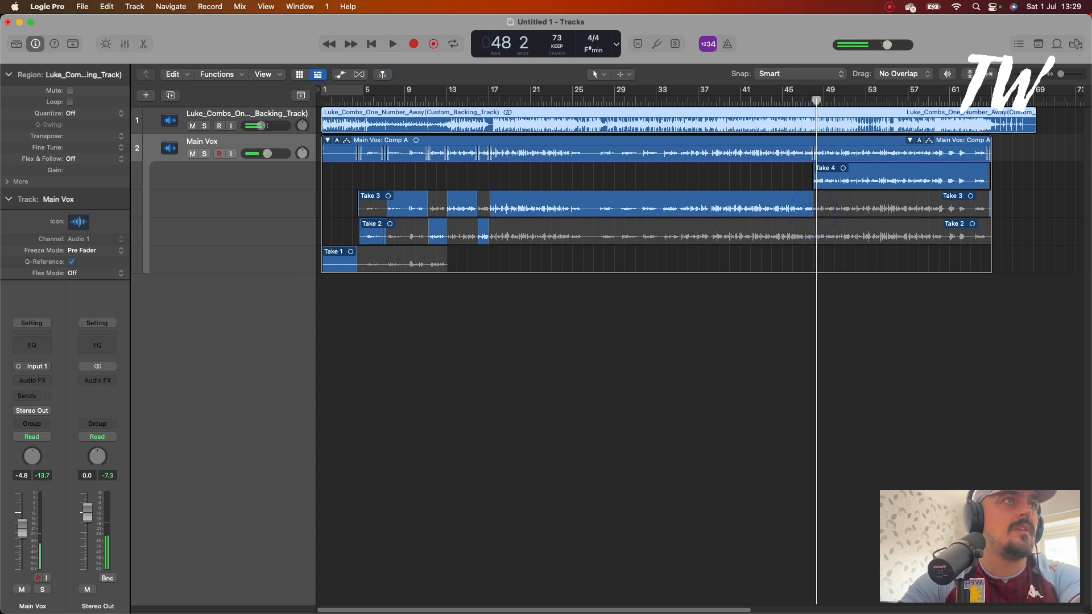
{"action": "left_click_drag", "start_coordinate": [1061, 74], "coordinate": [1069, 74]}
{"action": "left_click_drag", "start_coordinate": [762, 208], "coordinate": [779, 208]}
{"action": "double_click", "coordinate": [700, 102]}
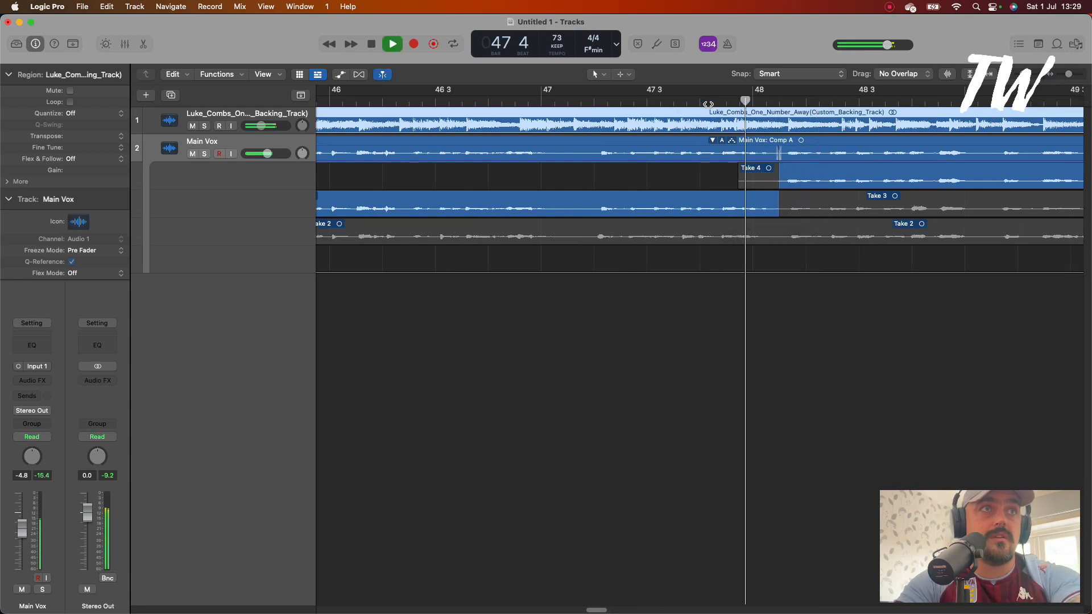
{"action": "left_click_drag", "start_coordinate": [777, 211], "coordinate": [783, 210]}
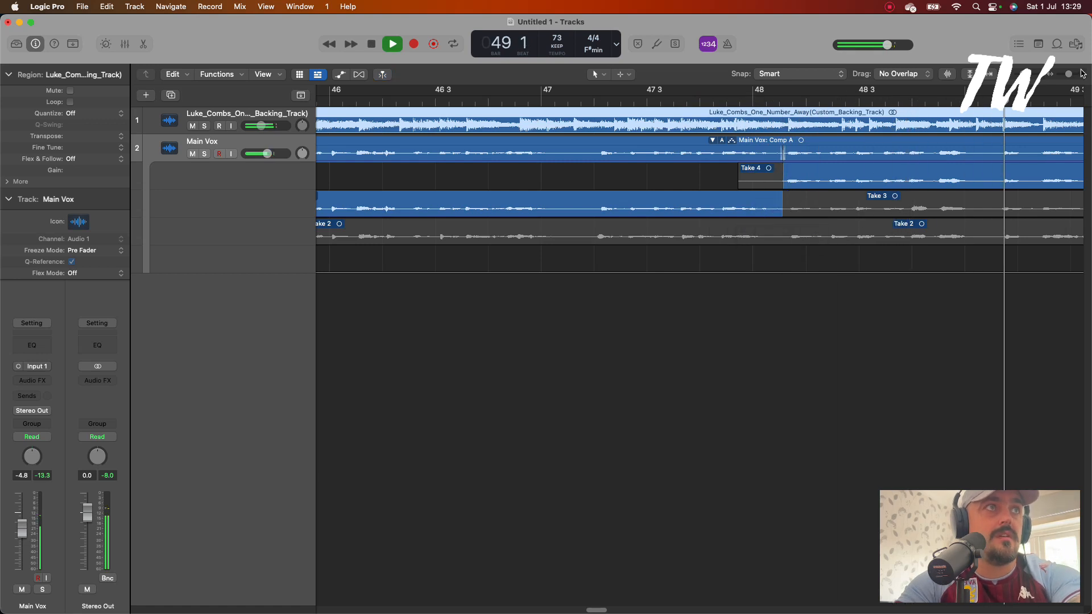
{"action": "left_click_drag", "start_coordinate": [1070, 74], "coordinate": [1056, 78]}
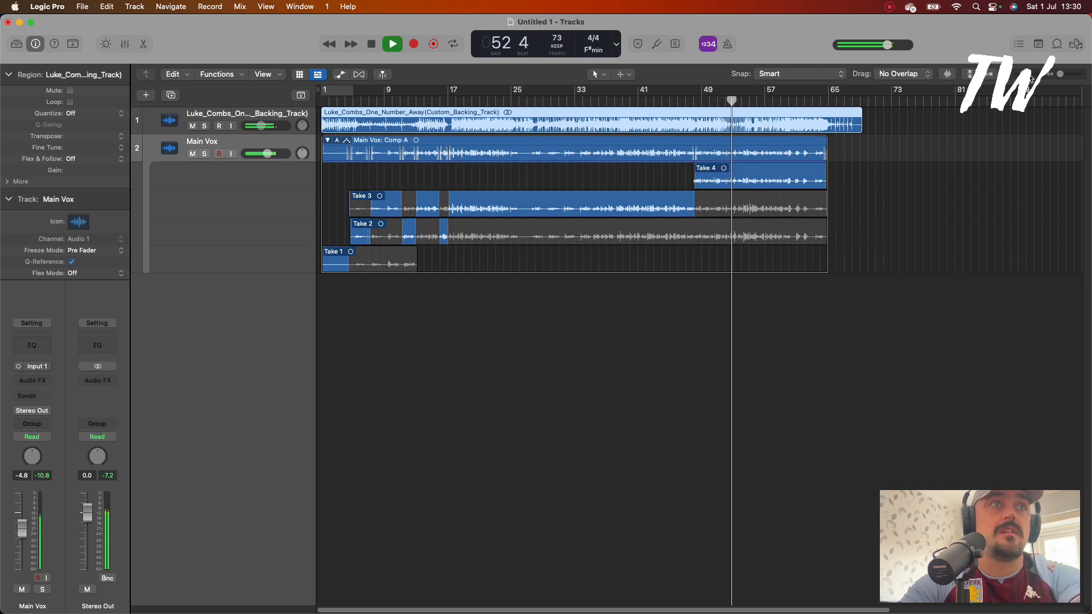
{"action": "key", "text": "space"}
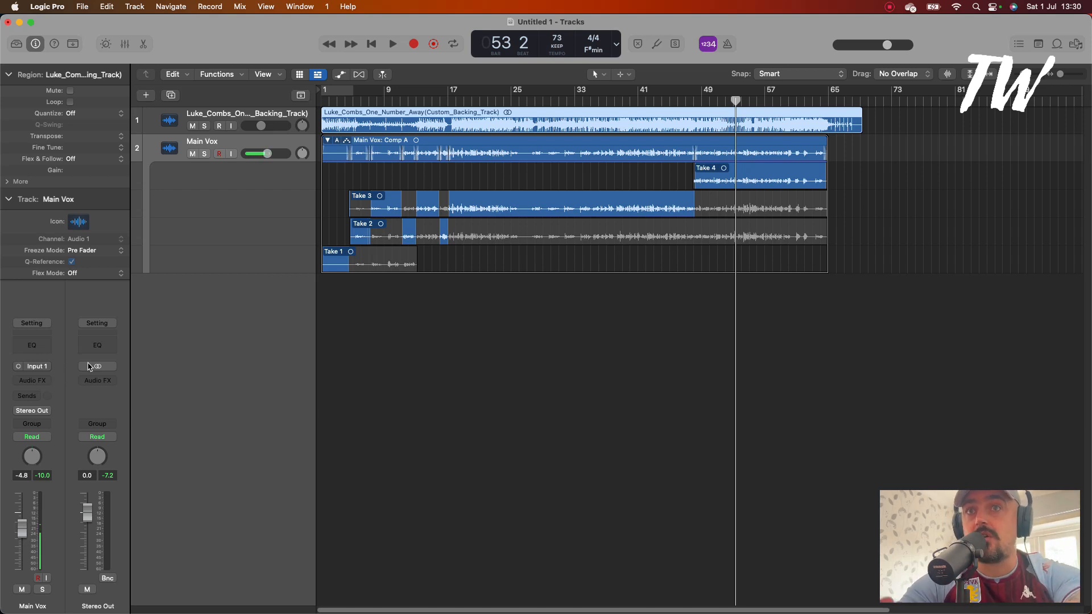
Collapse the Main Vox take folder and raise the backing track volume to -3.4 dB
{"action": "left_click", "coordinate": [328, 141]}
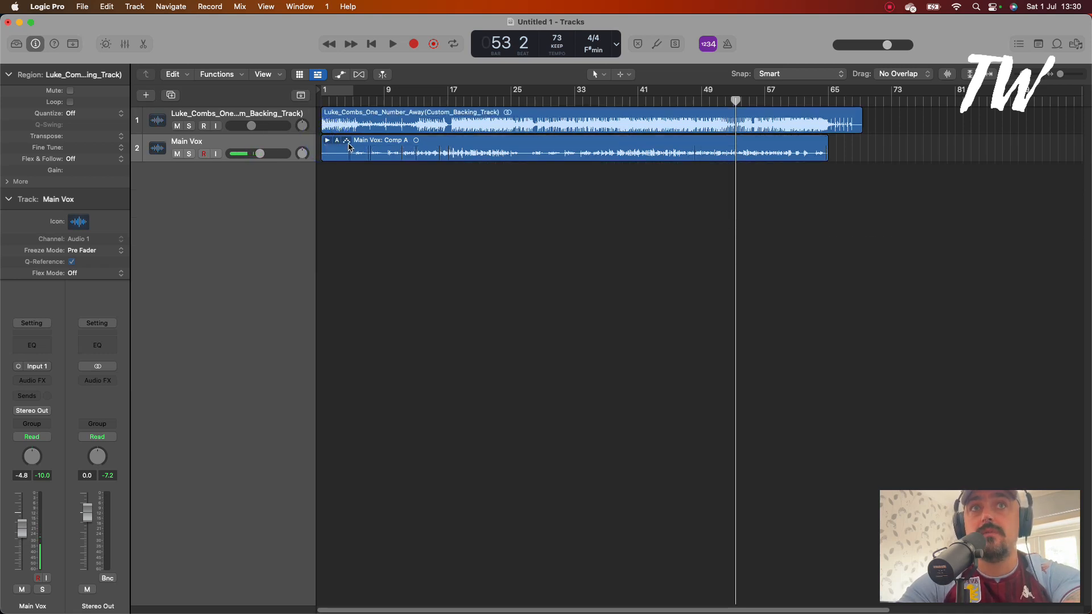
{"action": "left_click", "coordinate": [388, 142]}
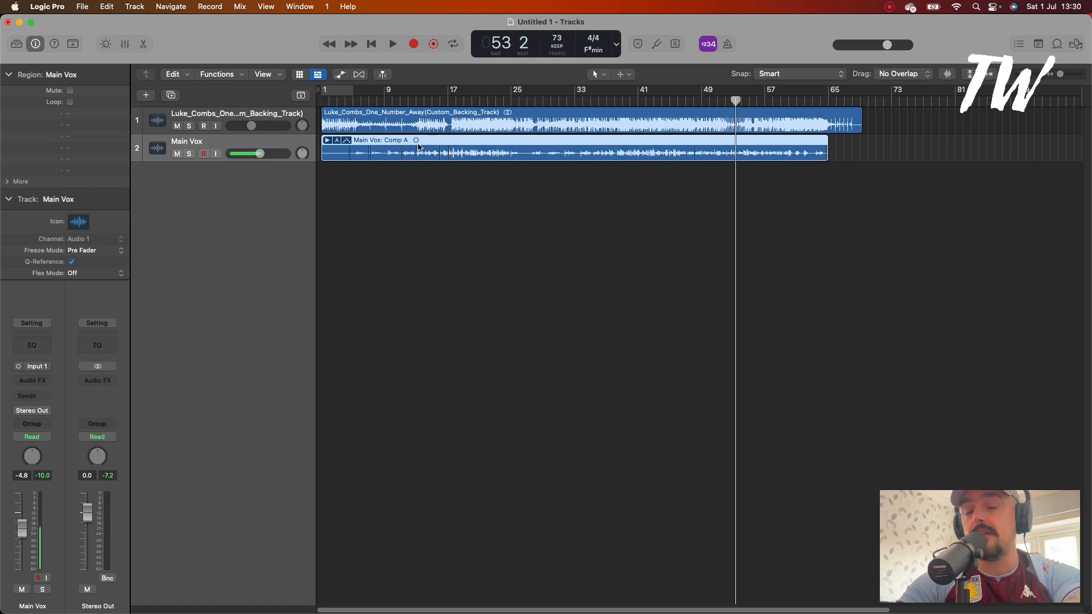
{"action": "left_click_drag", "start_coordinate": [251, 125], "coordinate": [263, 125]}
Audition the mix from the start and from around bar 5, and open the Mixer
{"action": "left_click", "coordinate": [322, 101]}
{"action": "left_click", "coordinate": [320, 102]}
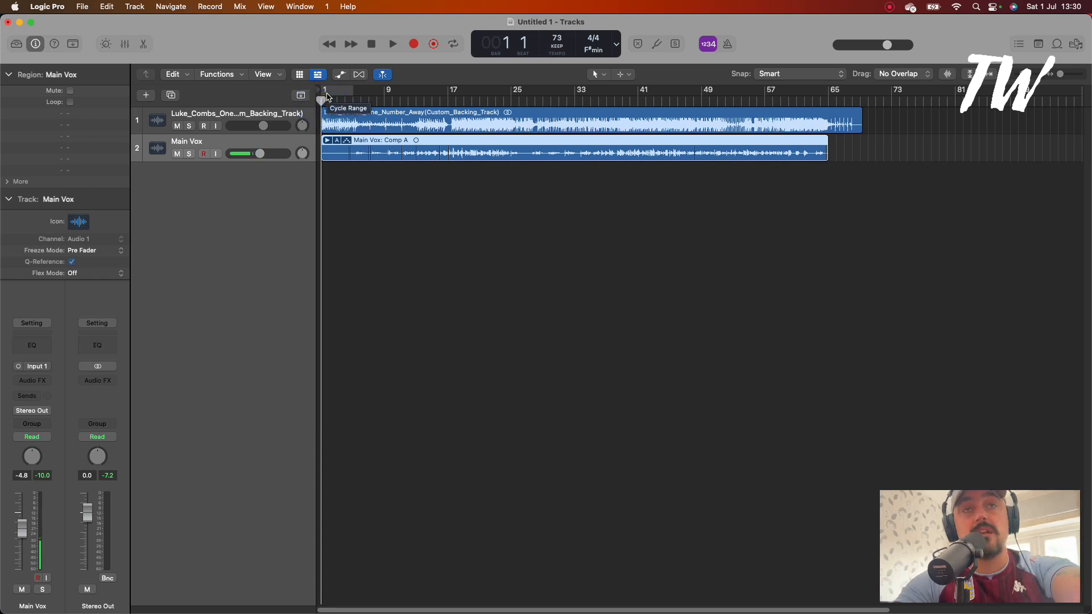
{"action": "key", "text": "space"}
{"action": "left_click", "coordinate": [356, 102]}
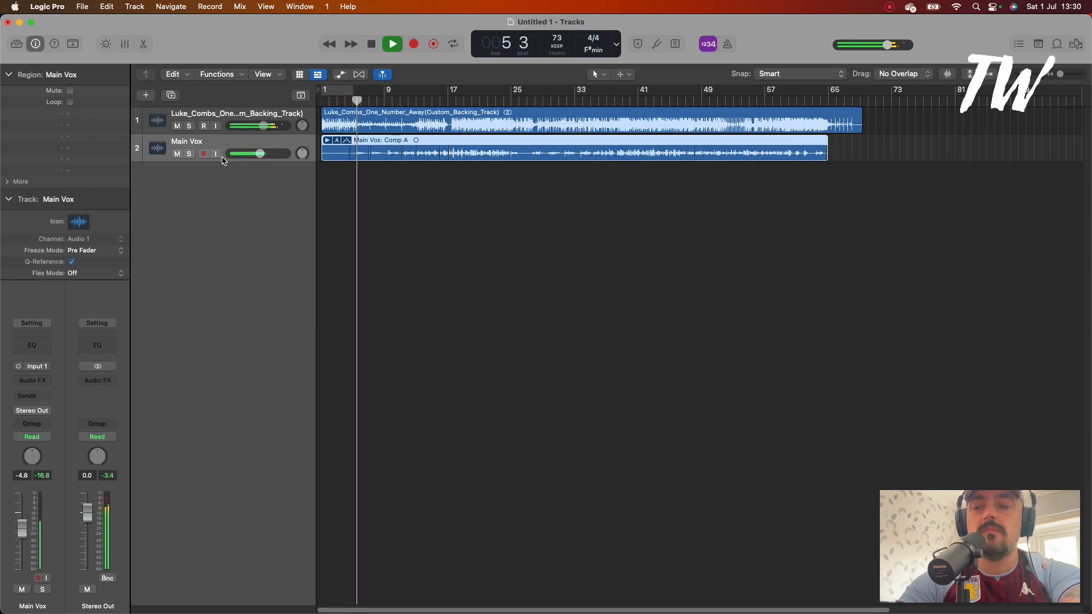
{"action": "key", "text": "x"}
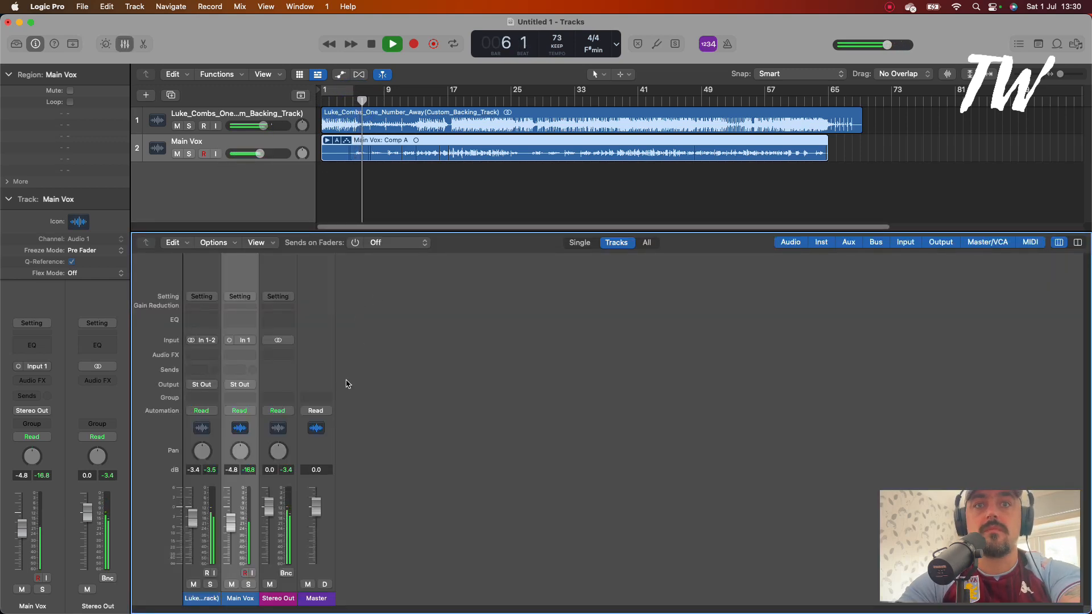
{"action": "key", "text": "space"}
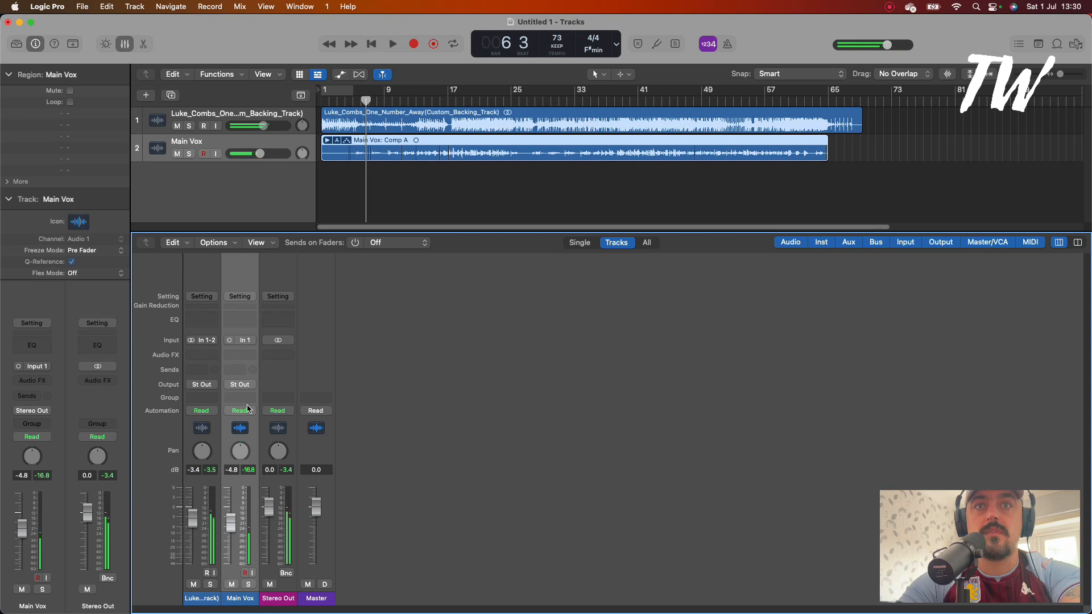
Solo the Main Vox track, set a cycle range over about bars 17 to 25, and audition the loop
{"action": "left_click", "coordinate": [189, 153]}
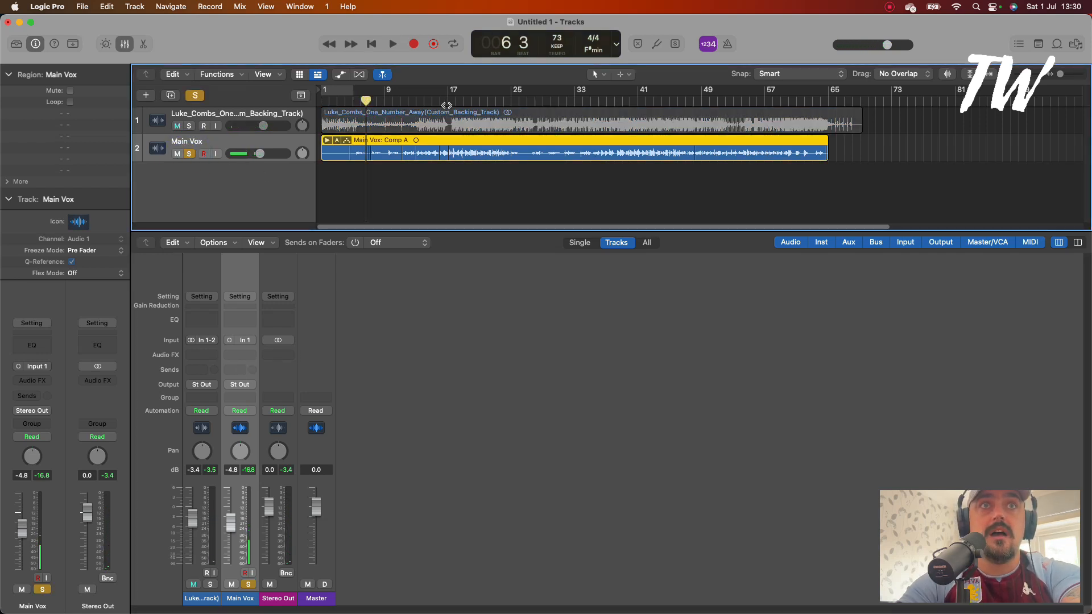
{"action": "left_click_drag", "start_coordinate": [448, 98], "coordinate": [511, 98]}
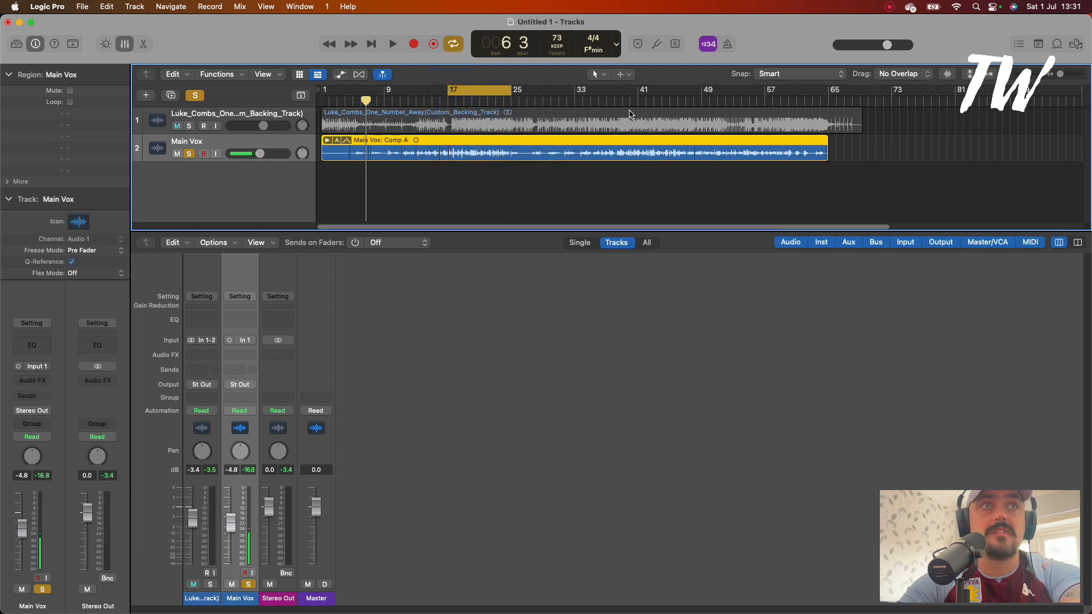
{"action": "key", "text": "space"}
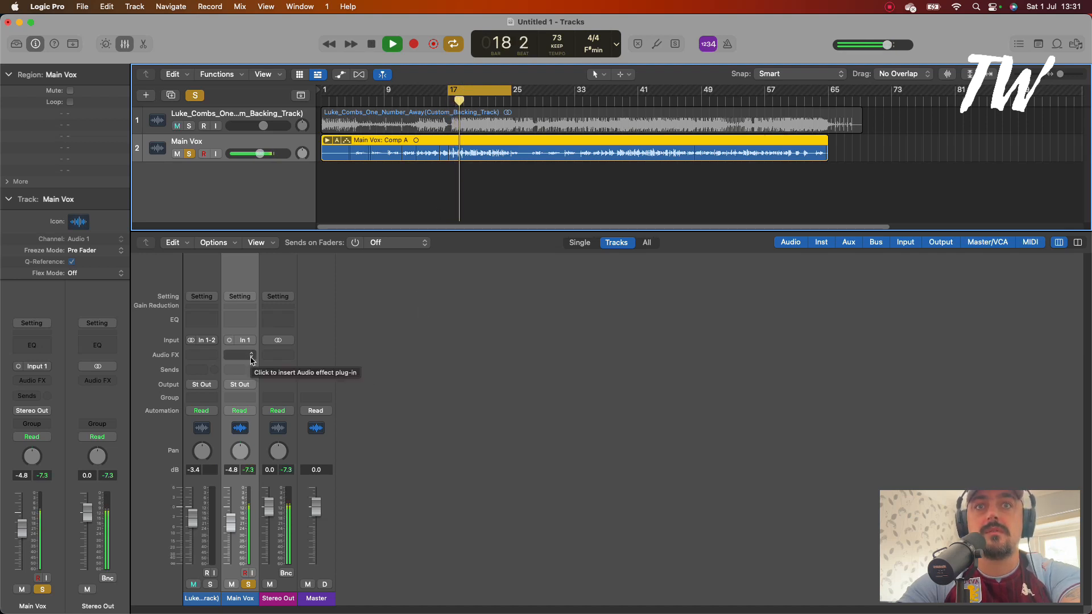
{"action": "key", "text": "space"}
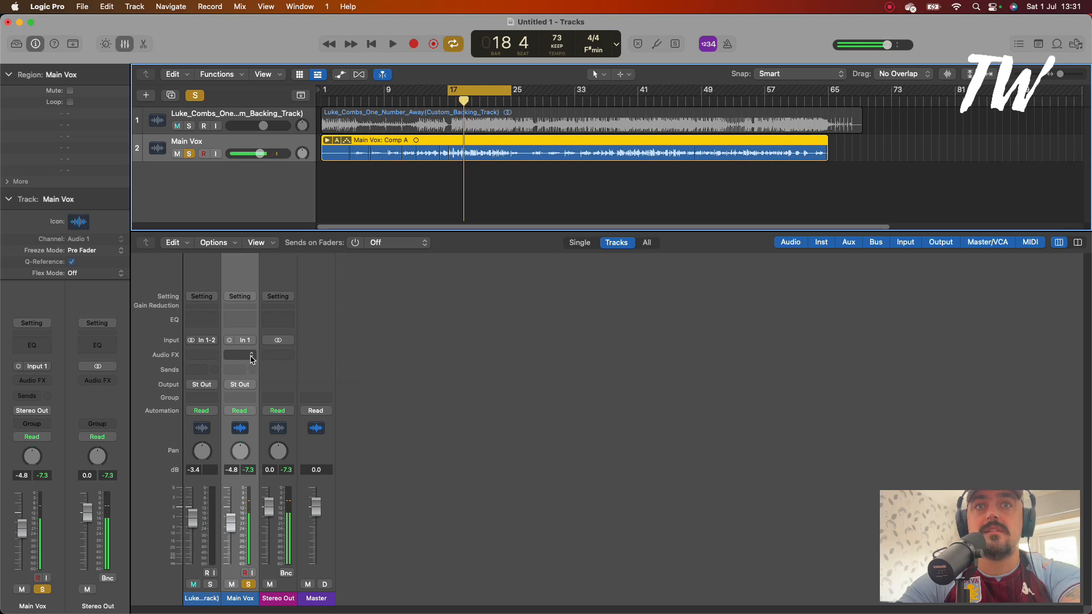
Select the backing track and mute it
{"action": "left_click", "coordinate": [217, 114]}
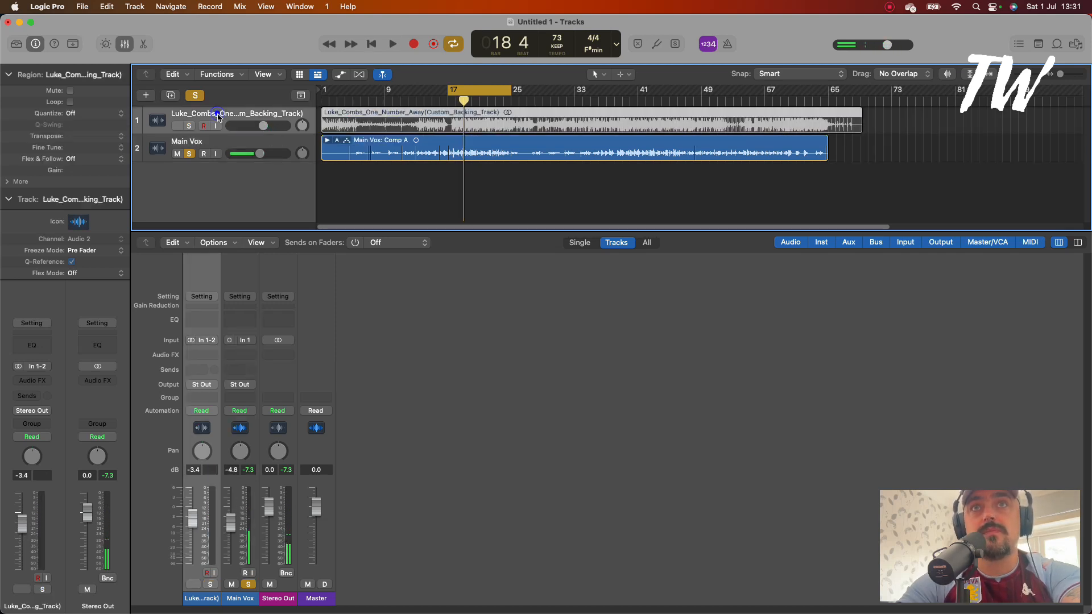
{"action": "left_click", "coordinate": [176, 127]}
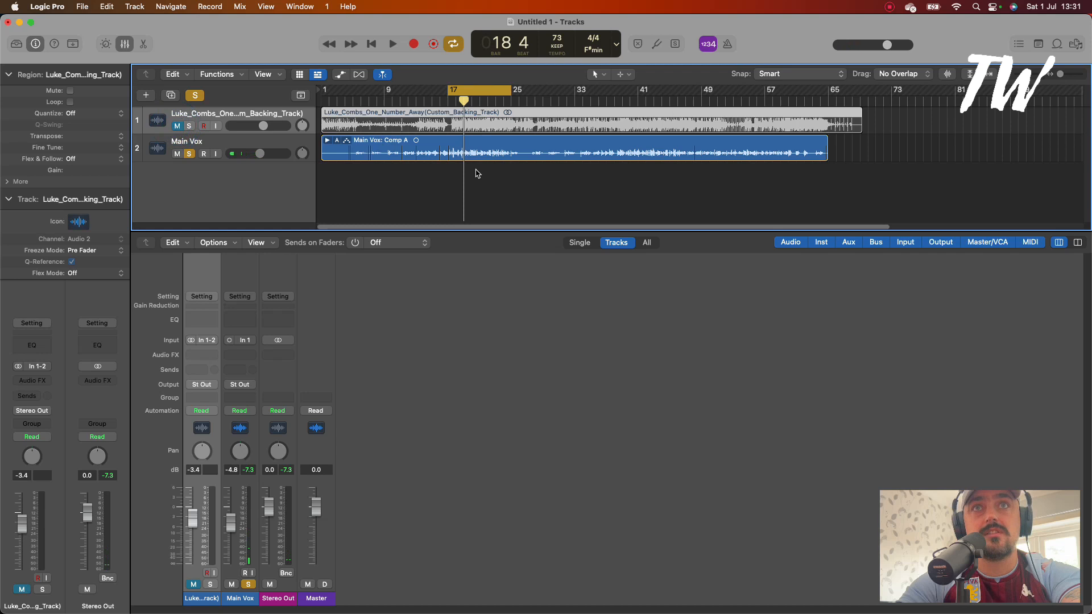
Unmute the backing track and solo it alongside the Main Vox track
{"action": "left_click", "coordinate": [178, 126]}
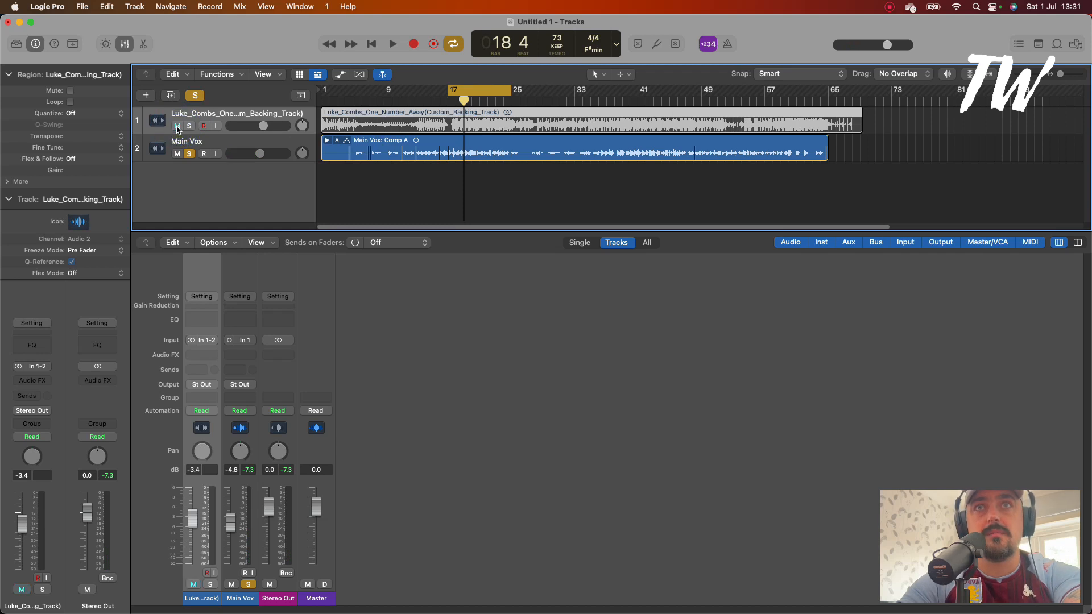
{"action": "left_click", "coordinate": [213, 113]}
{"action": "left_click", "coordinate": [189, 126]}
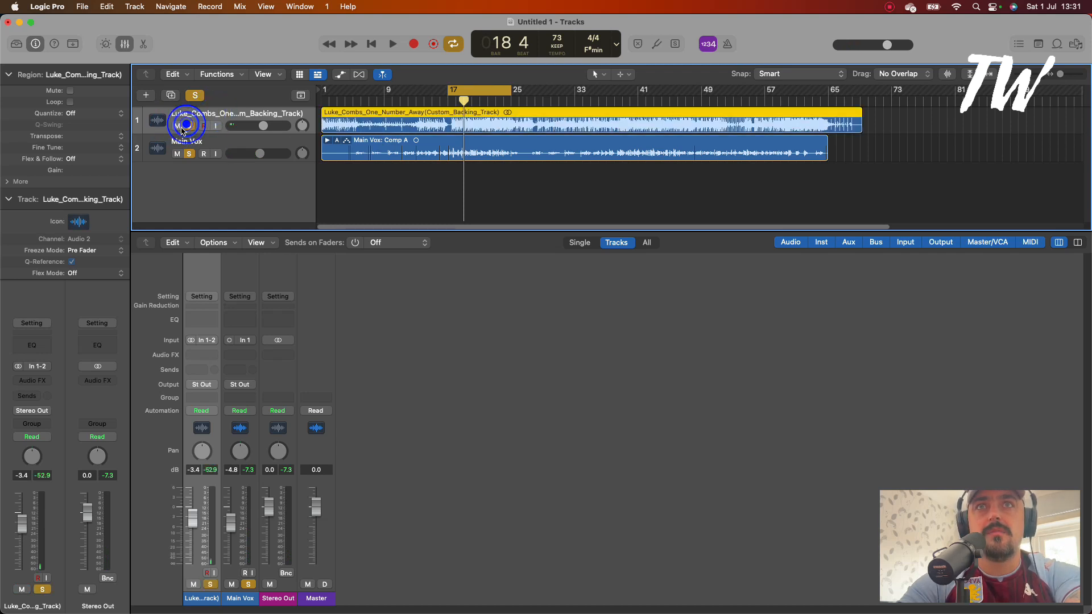
{"action": "left_click", "coordinate": [206, 116]}
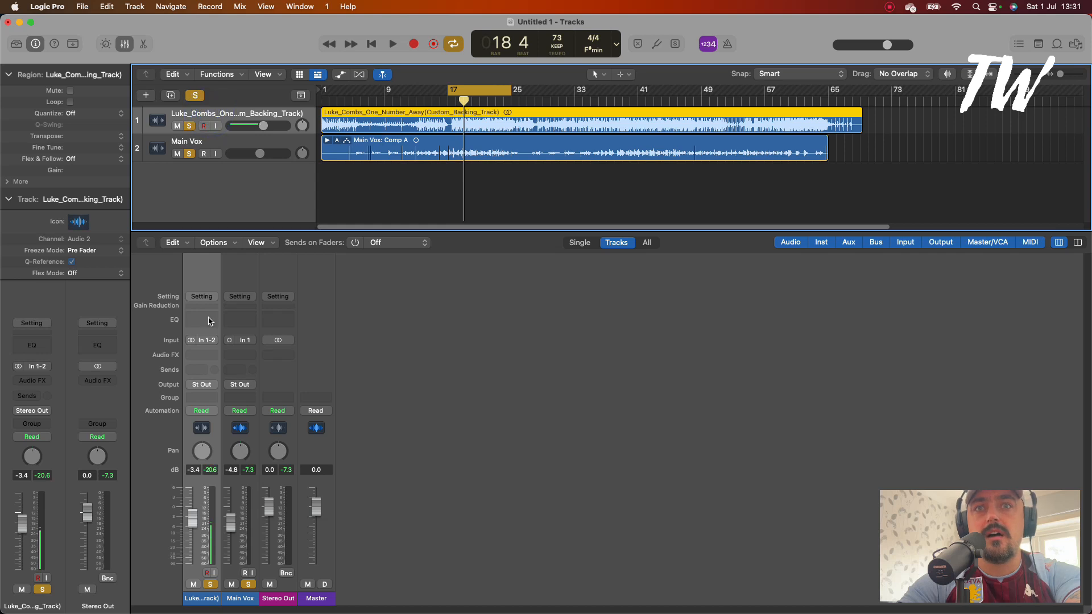
Insert the stereo Auto-Key 2 plug-in on the backing track and move its window clear of the tracks
{"action": "left_click", "coordinate": [212, 355]}
{"action": "mouse_move", "coordinate": [266, 399]}
{"action": "mouse_move", "coordinate": [256, 422]}
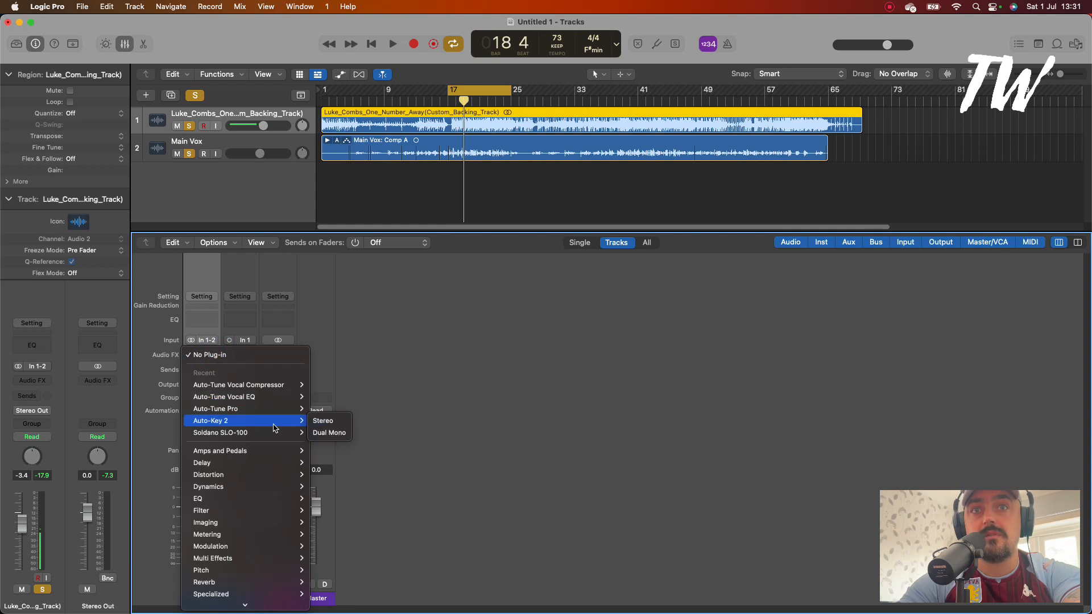
{"action": "left_click", "coordinate": [335, 422]}
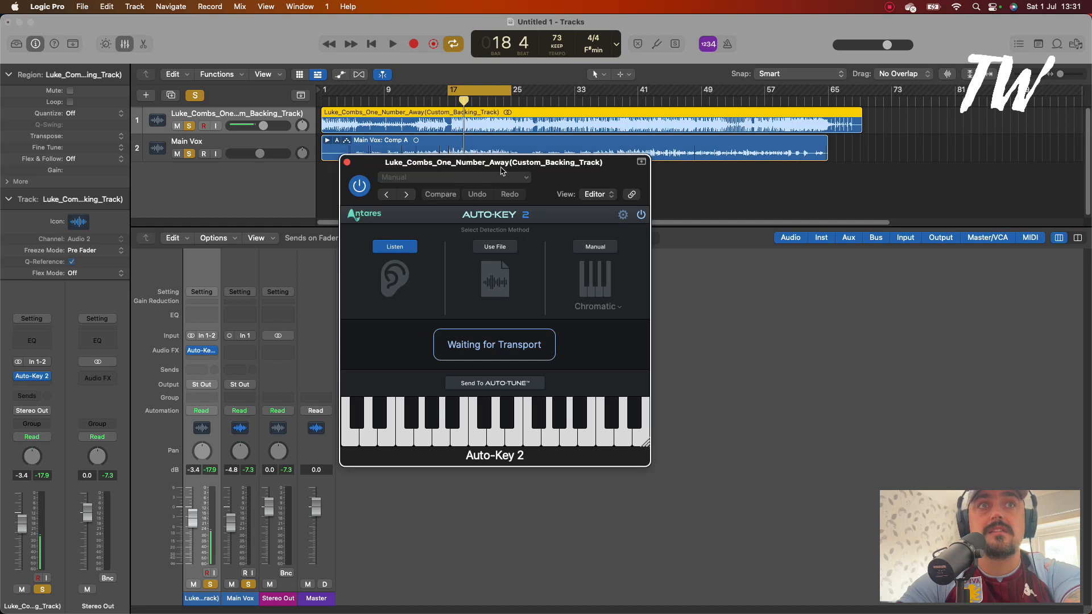
{"action": "left_click_drag", "start_coordinate": [499, 169], "coordinate": [537, 239]}
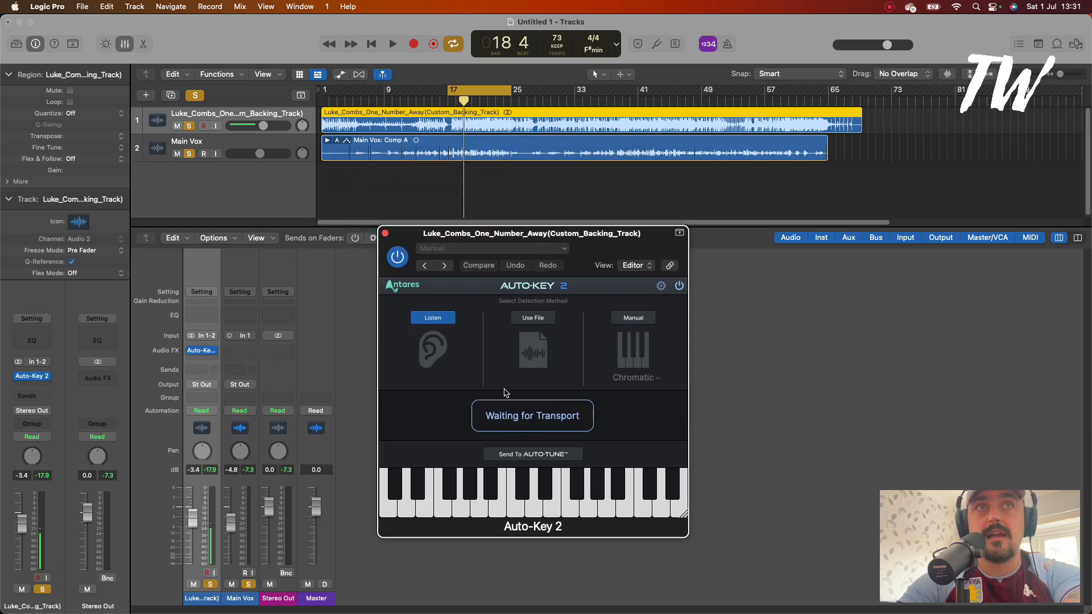
Play the loop for Auto-Key 2 to detect the key, setting the backing track to -4.9 dB and Main Vox to -4.3 dB
{"action": "key", "text": "space"}
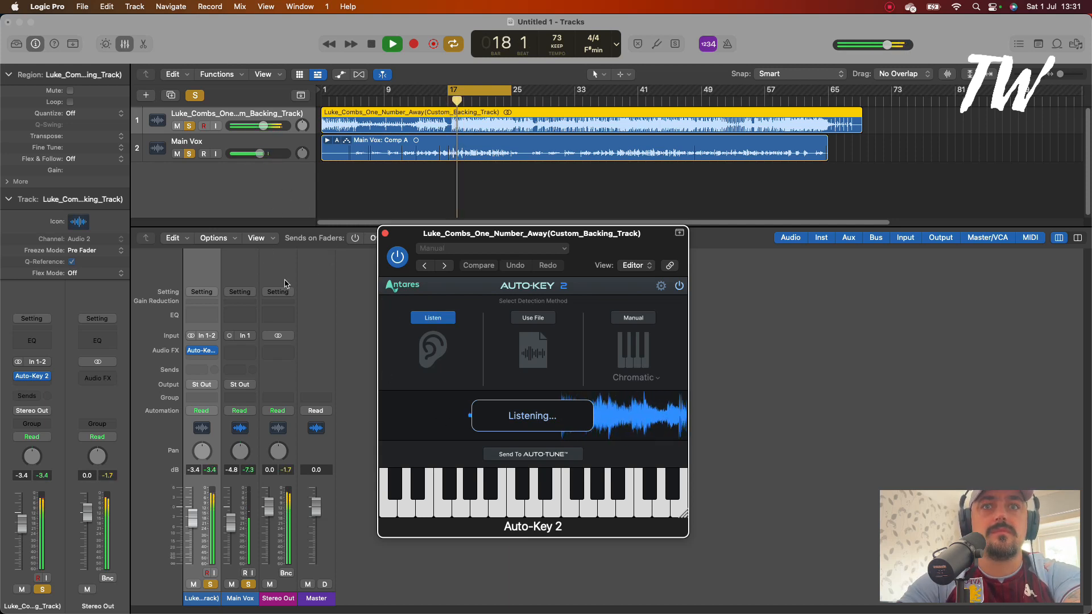
{"action": "left_click_drag", "start_coordinate": [193, 517], "coordinate": [233, 519]}
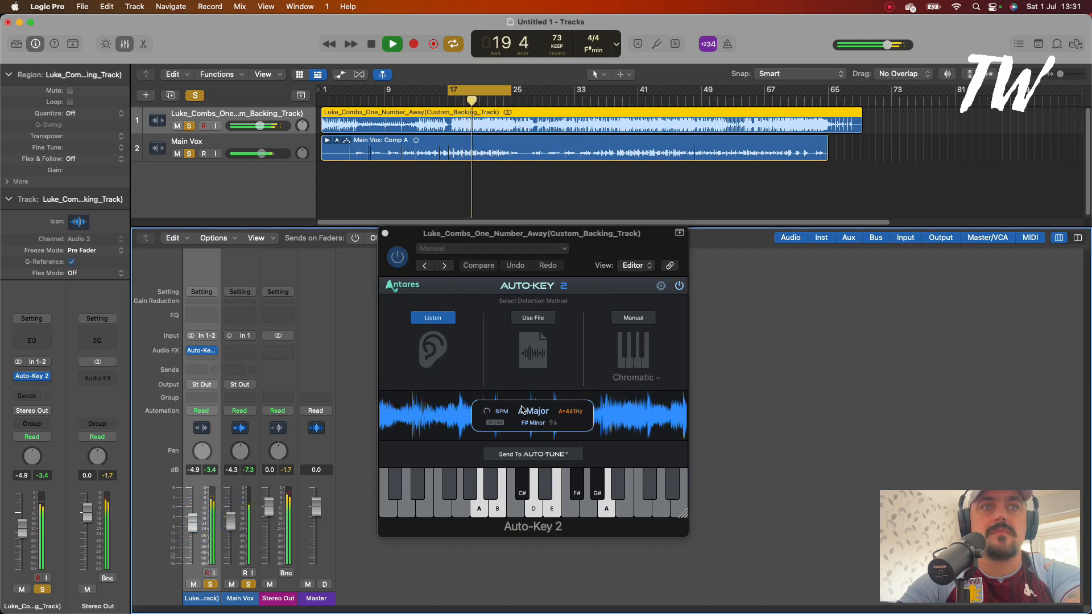
{"action": "key", "text": "space"}
{"action": "mouse_move", "coordinate": [535, 429]}
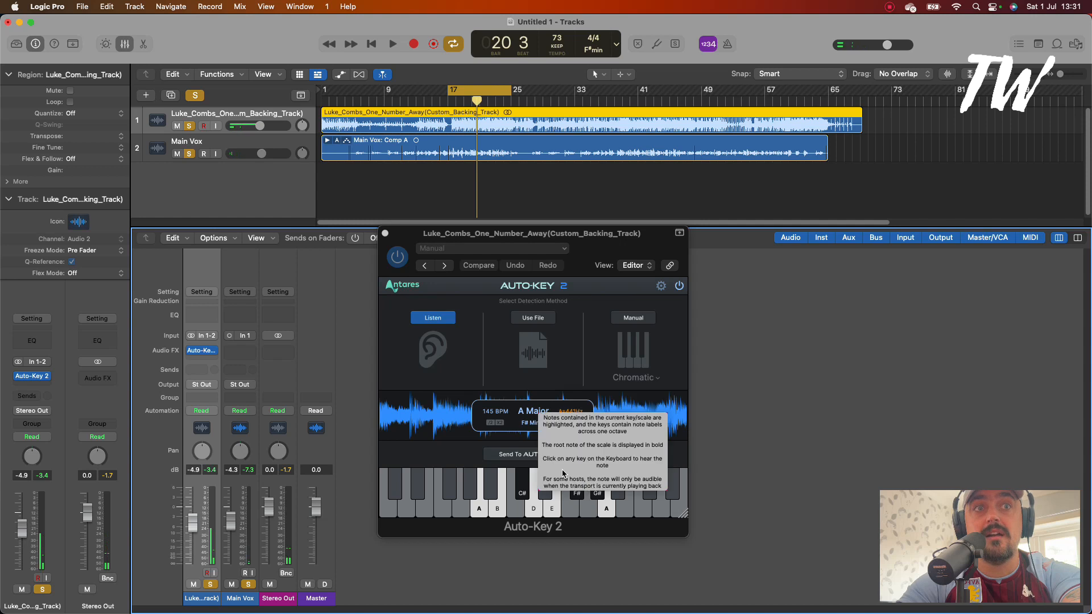
{"action": "left_click", "coordinate": [519, 455]}
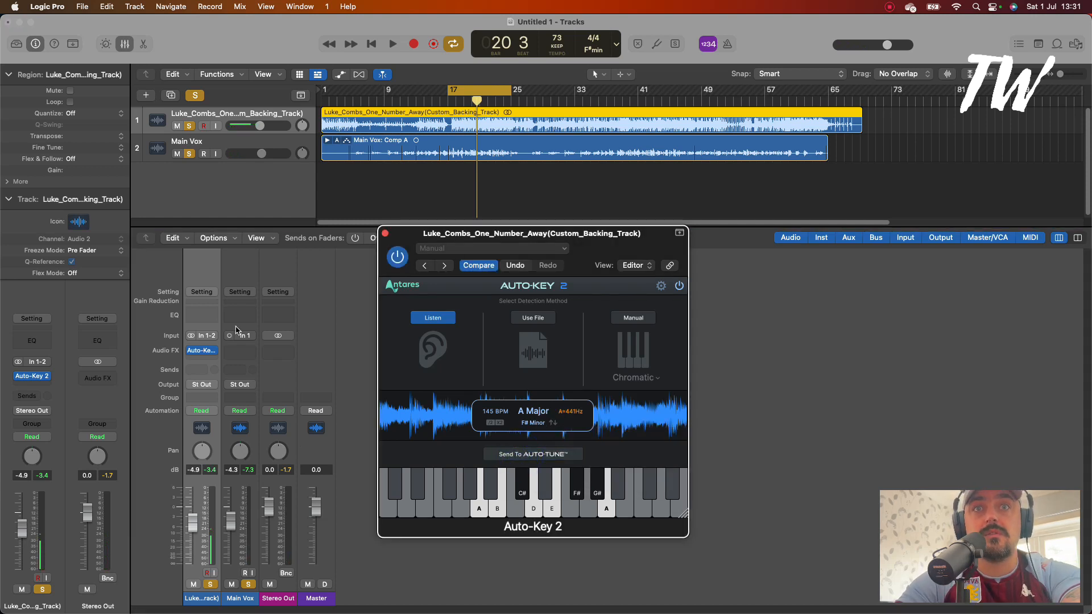
Insert the mono Auto-Tune Pro plug-in on the Main Vox channel and reposition its window below the tracks
{"action": "left_click", "coordinate": [252, 356]}
{"action": "mouse_move", "coordinate": [283, 385]}
{"action": "mouse_move", "coordinate": [297, 420]}
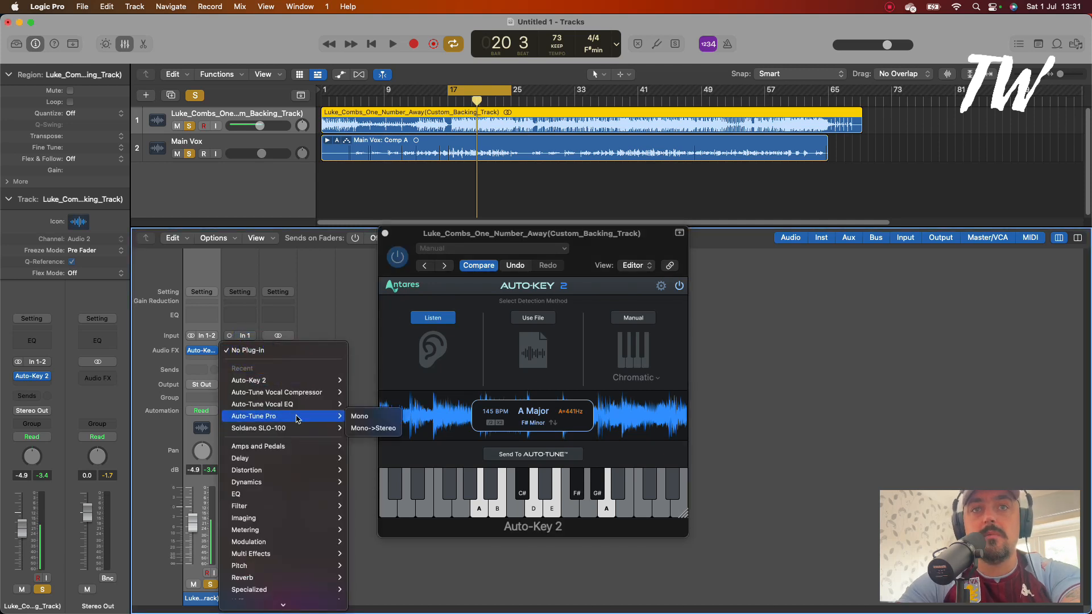
{"action": "left_click", "coordinate": [364, 418]}
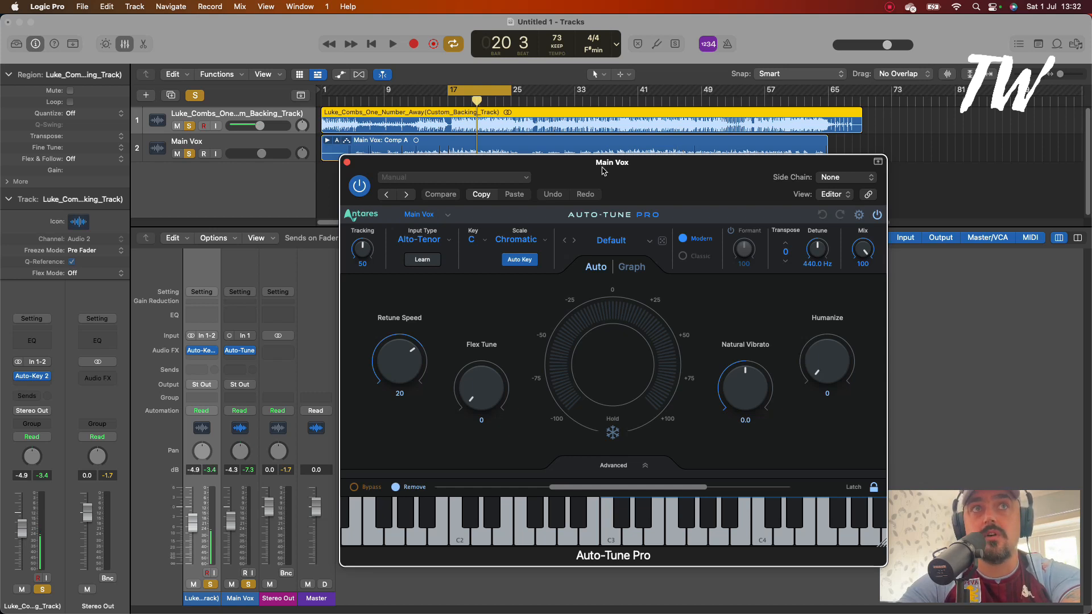
{"action": "left_click_drag", "start_coordinate": [604, 169], "coordinate": [579, 186]}
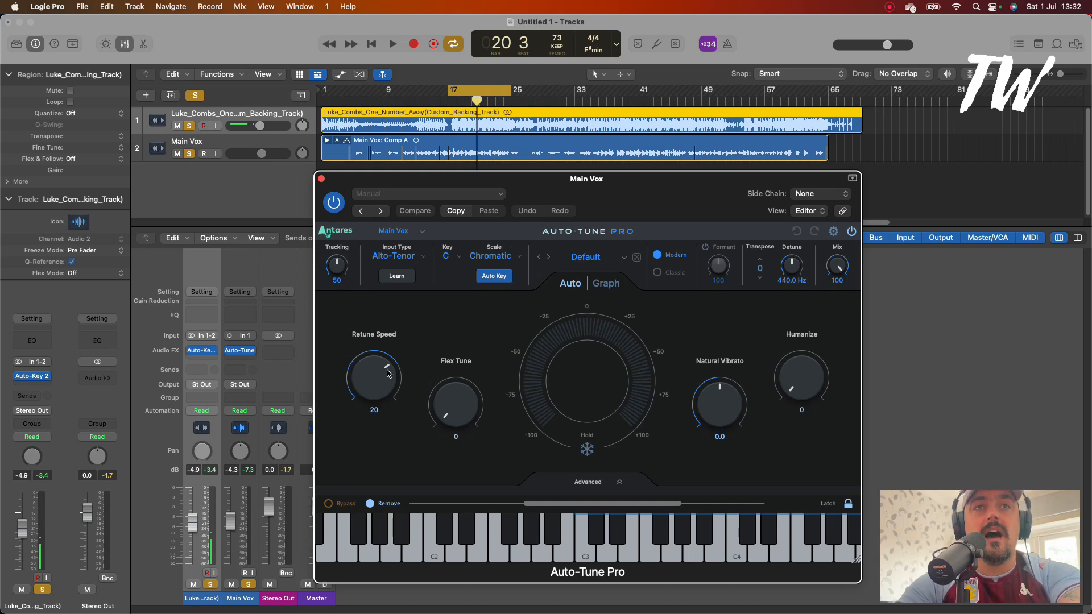
{"action": "left_click_drag", "start_coordinate": [582, 196], "coordinate": [606, 210]}
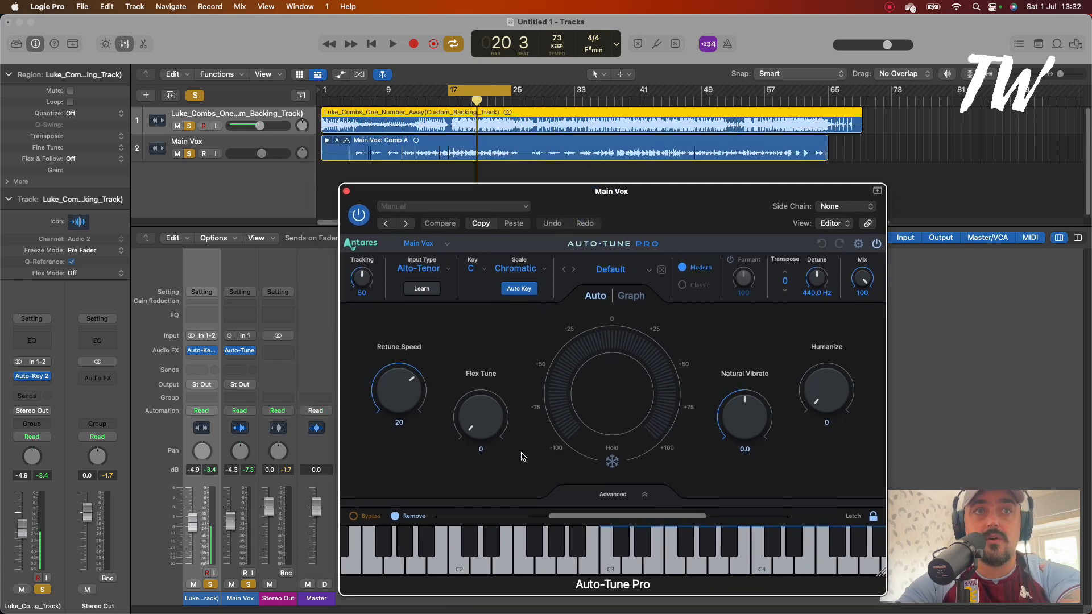
Reopen Auto-Key 2 on the backing track and send its detected key to Auto-Tune Pro
{"action": "left_click", "coordinate": [203, 350]}
{"action": "left_click", "coordinate": [203, 354]}
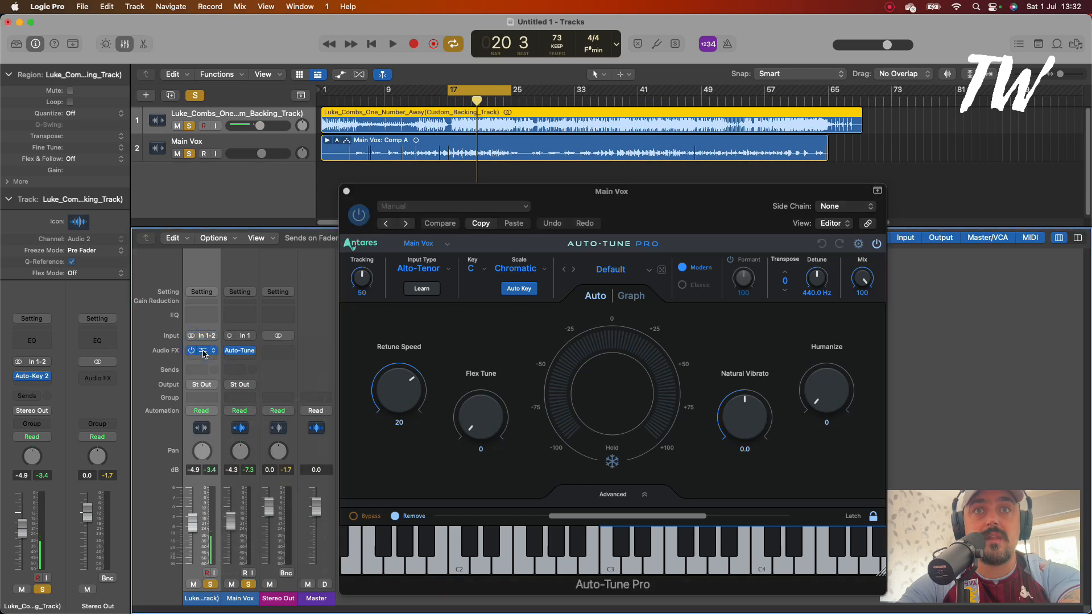
{"action": "left_click", "coordinate": [529, 455]}
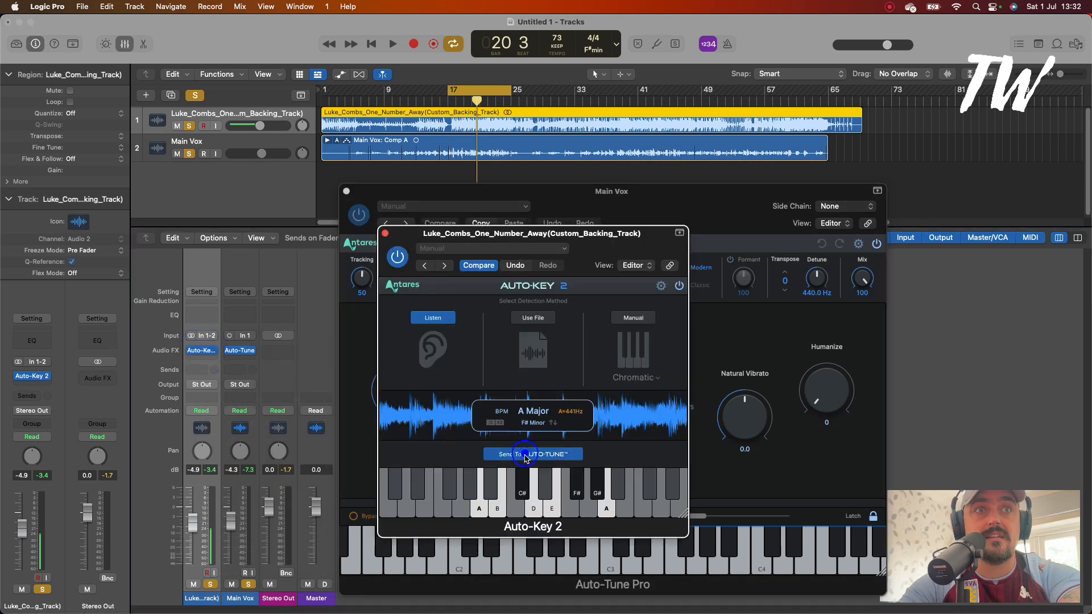
{"action": "left_click_drag", "start_coordinate": [560, 236], "coordinate": [216, 238]}
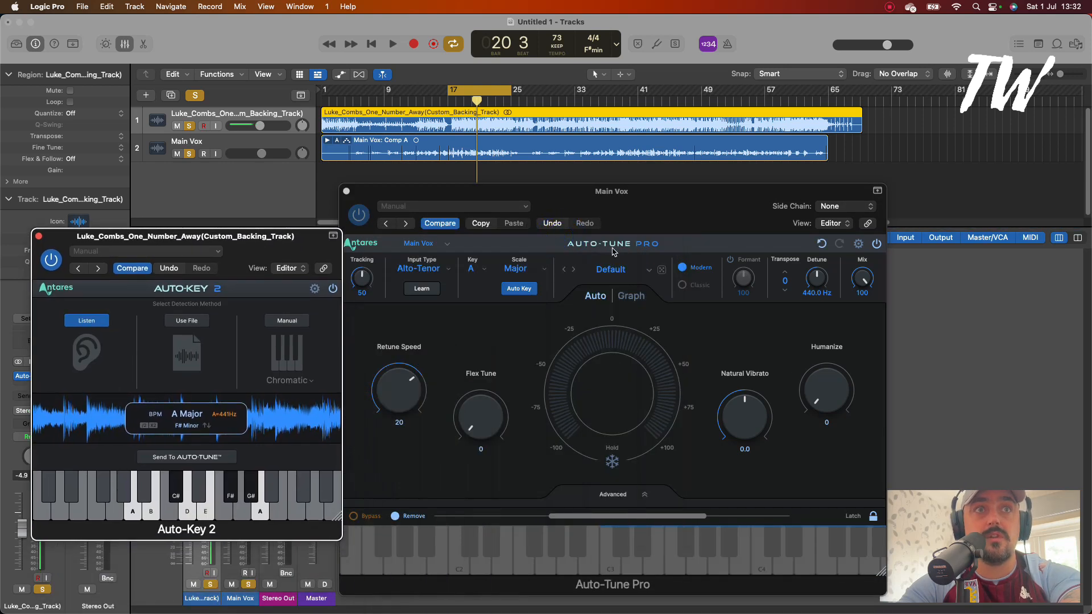
Set Auto-Tune Pro's input type to Low Male and close the Auto-Key 2 window
{"action": "left_click", "coordinate": [427, 271]}
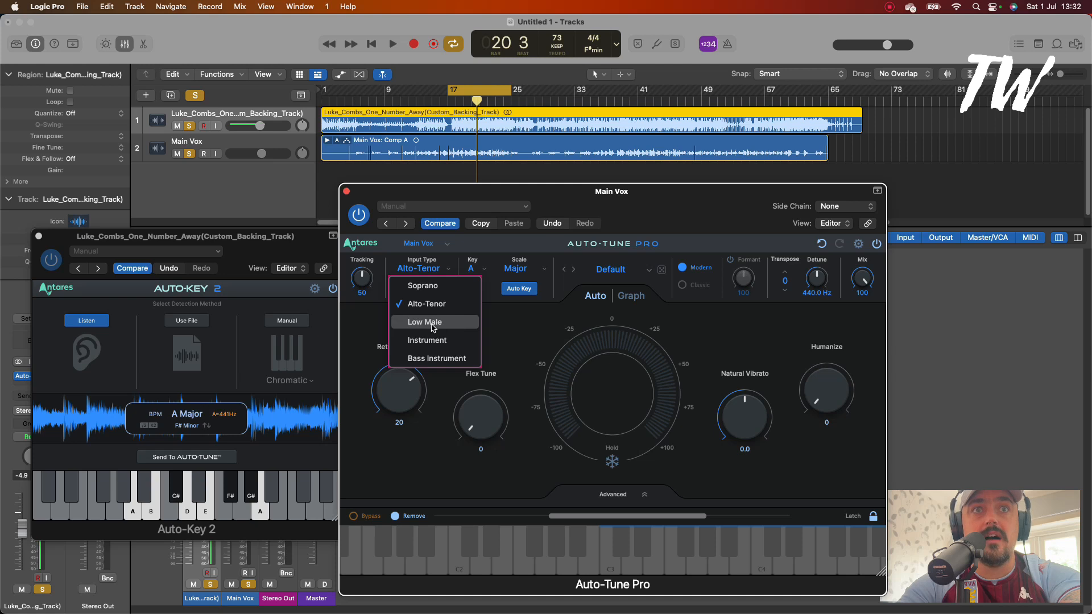
{"action": "left_click", "coordinate": [433, 324]}
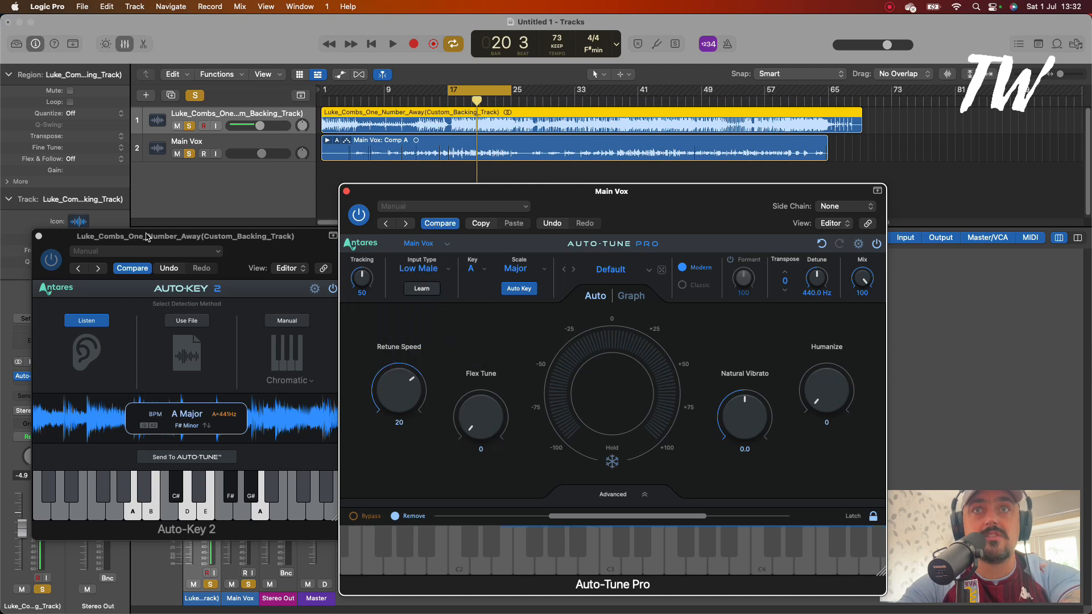
{"action": "left_click_drag", "start_coordinate": [146, 236], "coordinate": [121, 235]}
{"action": "left_click", "coordinate": [14, 235]}
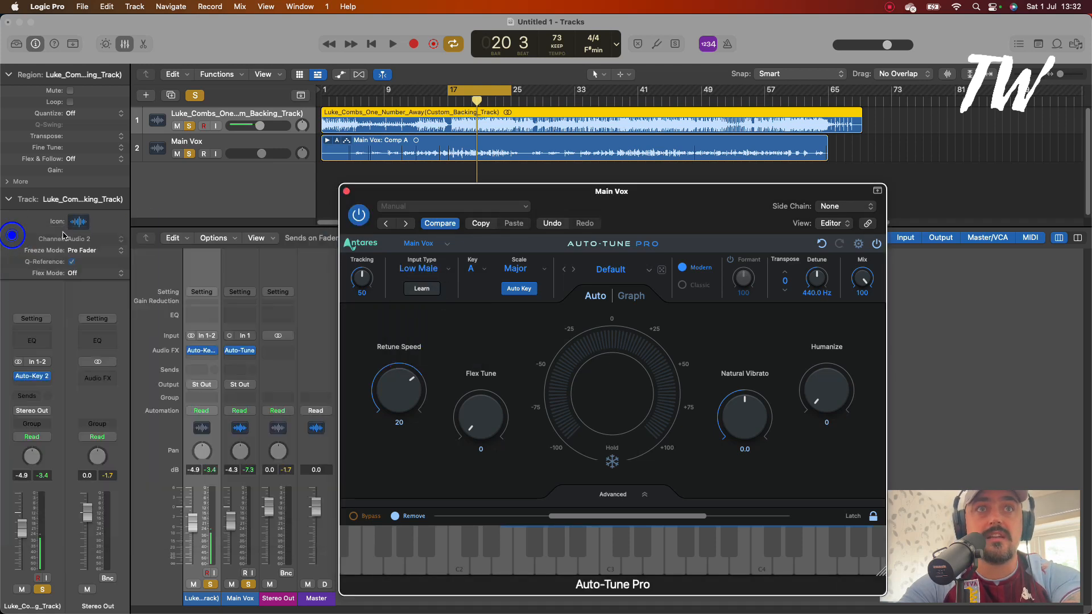
Have Auto-Tune Pro learn the vocal's input type while the loop plays, and stop playback
{"action": "left_click", "coordinate": [422, 290]}
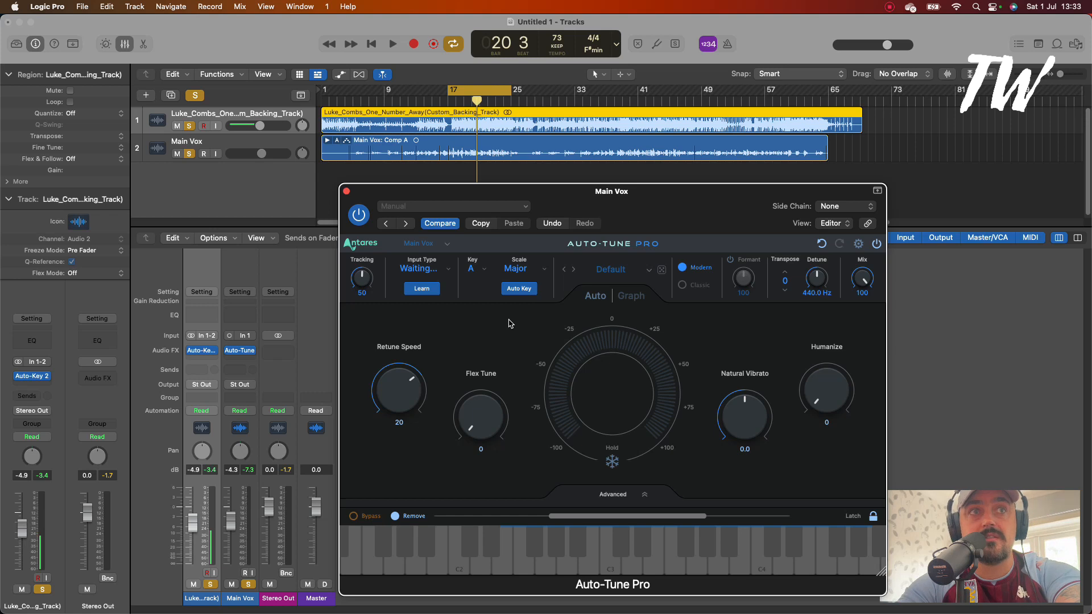
{"action": "key", "text": "space"}
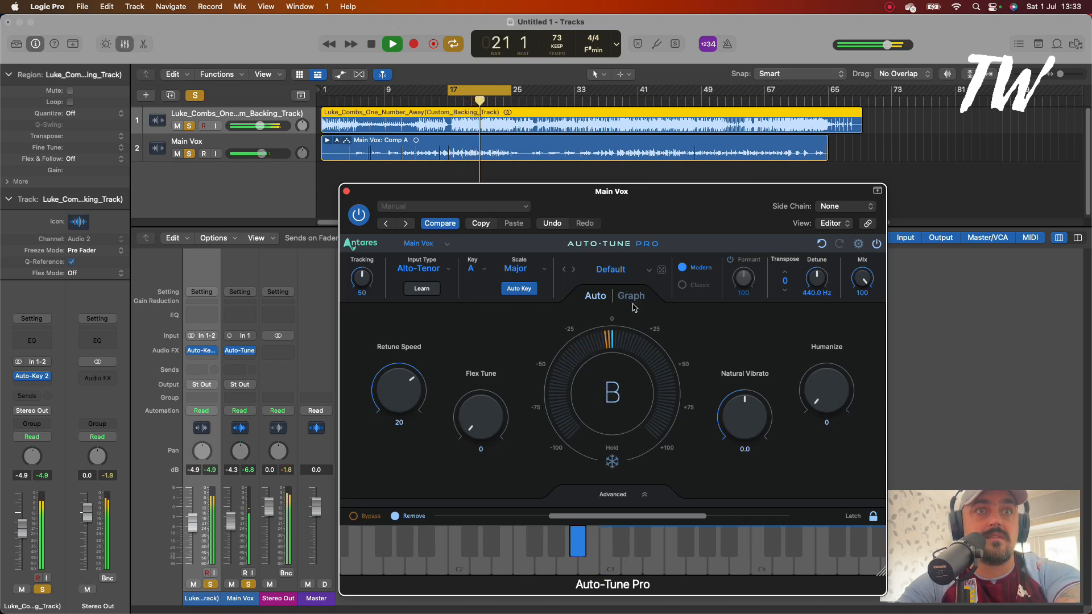
{"action": "key", "text": "space"}
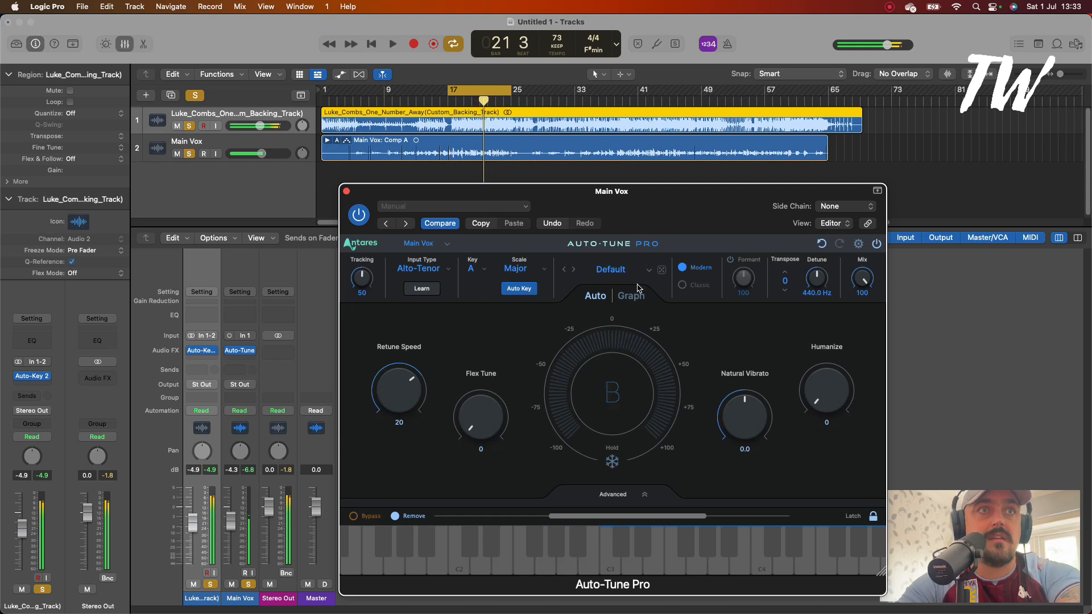
Look over Auto-Tune Pro's Graph mode and return to Auto mode
{"action": "left_click", "coordinate": [638, 296]}
{"action": "scroll", "coordinate": [541, 468], "scroll_direction": "down", "scroll_amount": 5}
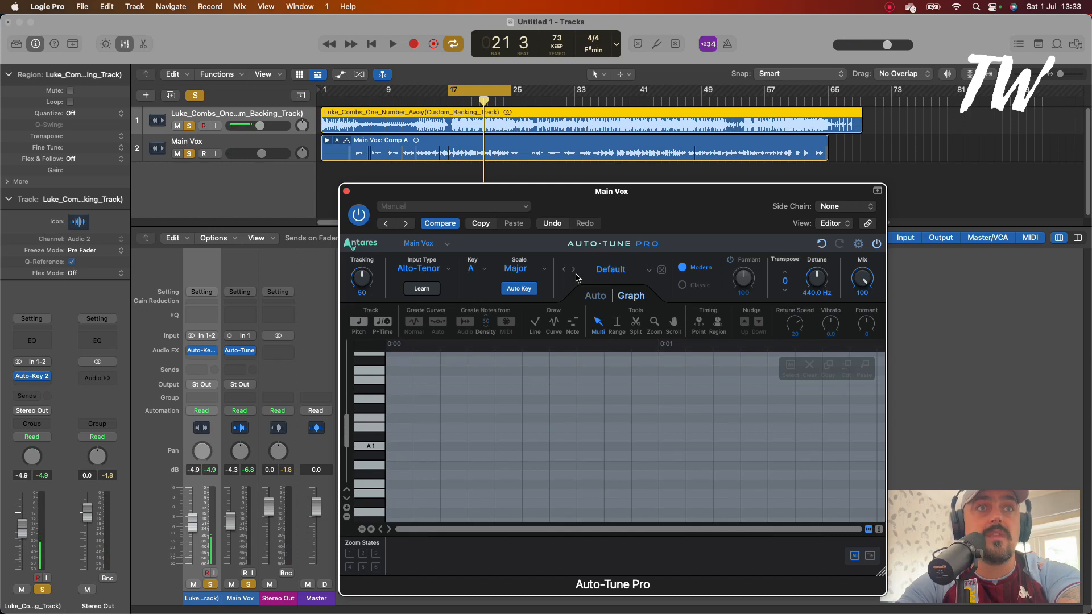
{"action": "left_click", "coordinate": [593, 297]}
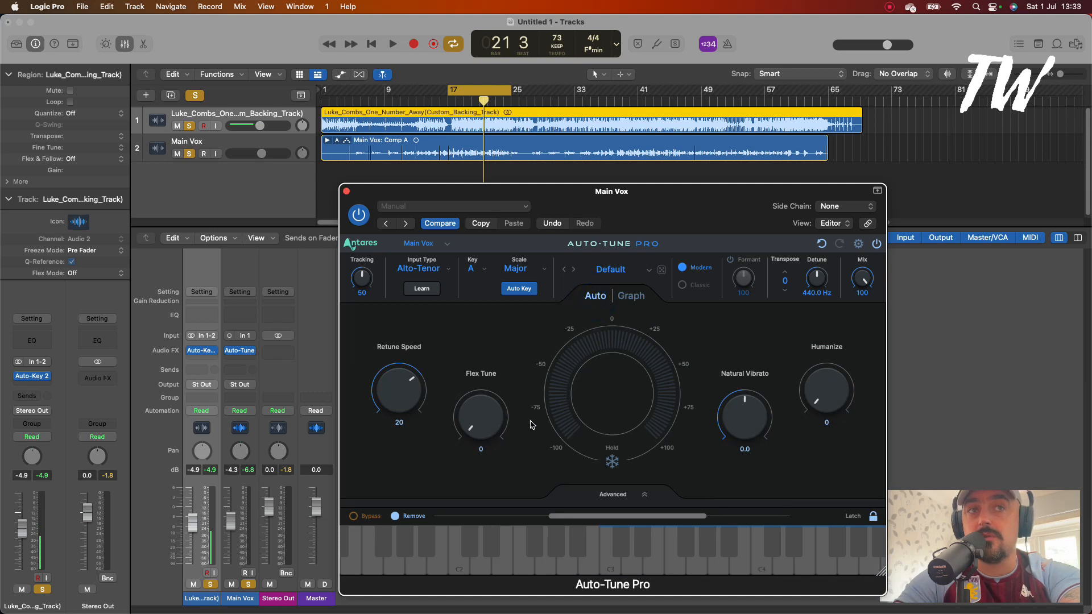
Take the backing track out of solo, mute it, and play the Main Vox loop on its own
{"action": "left_click", "coordinate": [191, 127]}
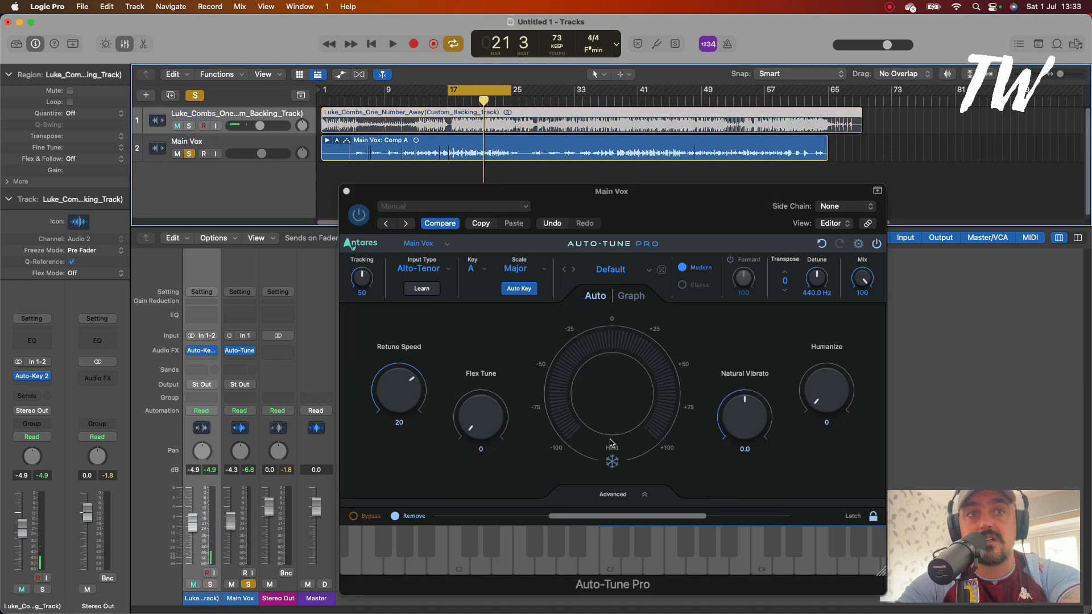
{"action": "key", "text": "space"}
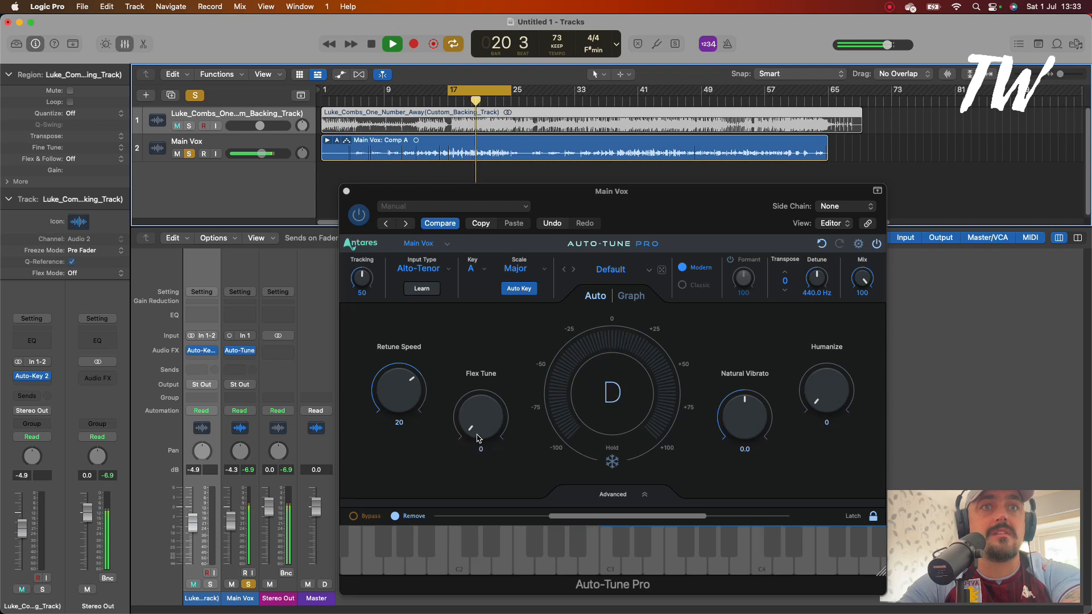
Try Flex Tune at 100 and 24 while auditioning the vocal, and return it to 0
{"action": "left_click_drag", "start_coordinate": [478, 438], "coordinate": [480, 398]}
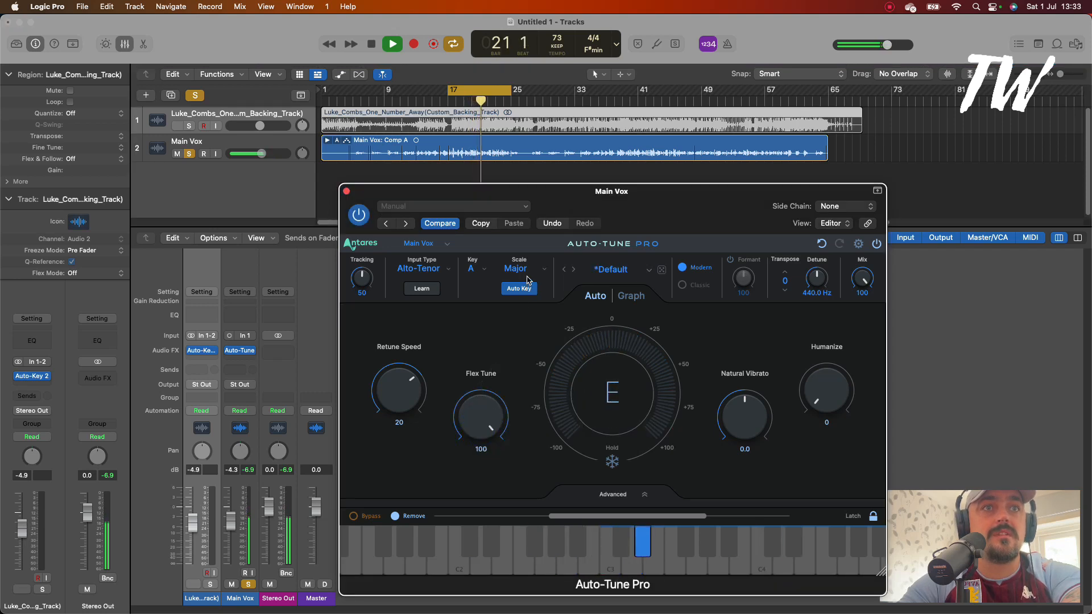
{"action": "left_click_drag", "start_coordinate": [483, 418], "coordinate": [461, 500]}
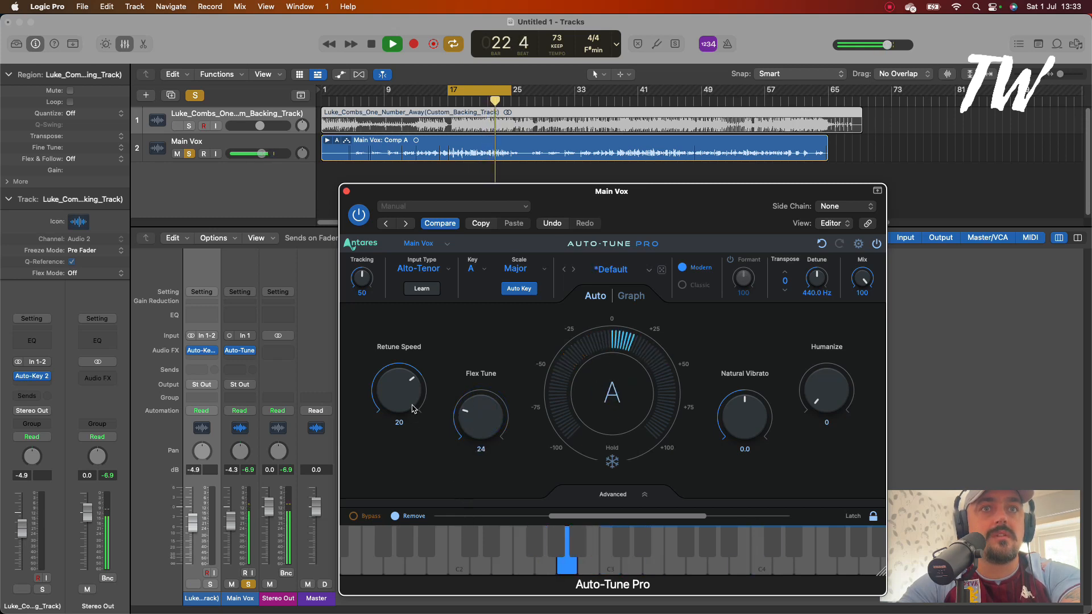
{"action": "key", "text": "space"}
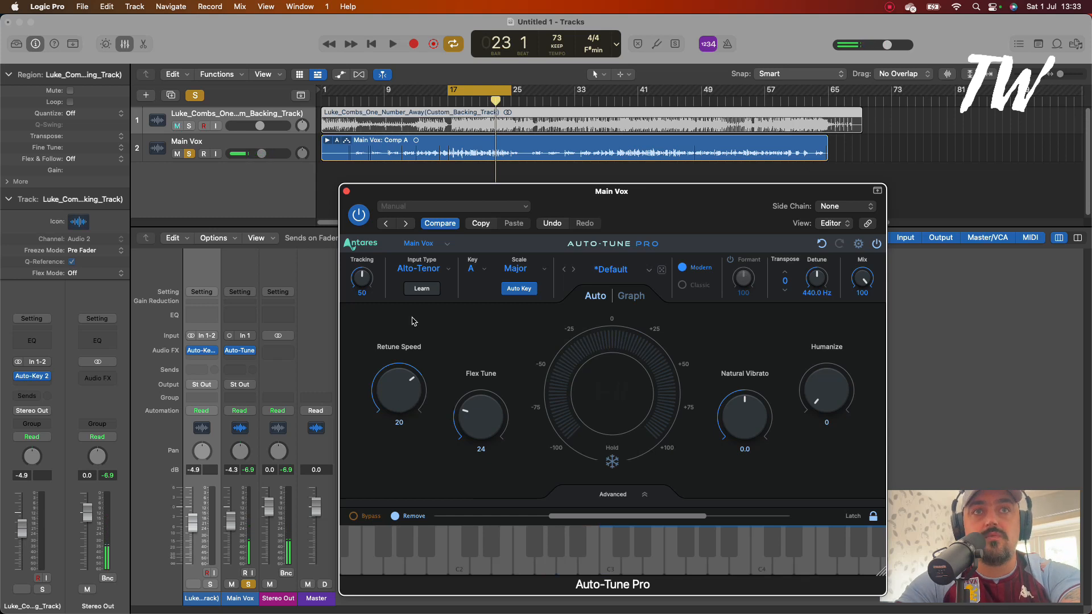
{"action": "left_click_drag", "start_coordinate": [472, 411], "coordinate": [494, 542]}
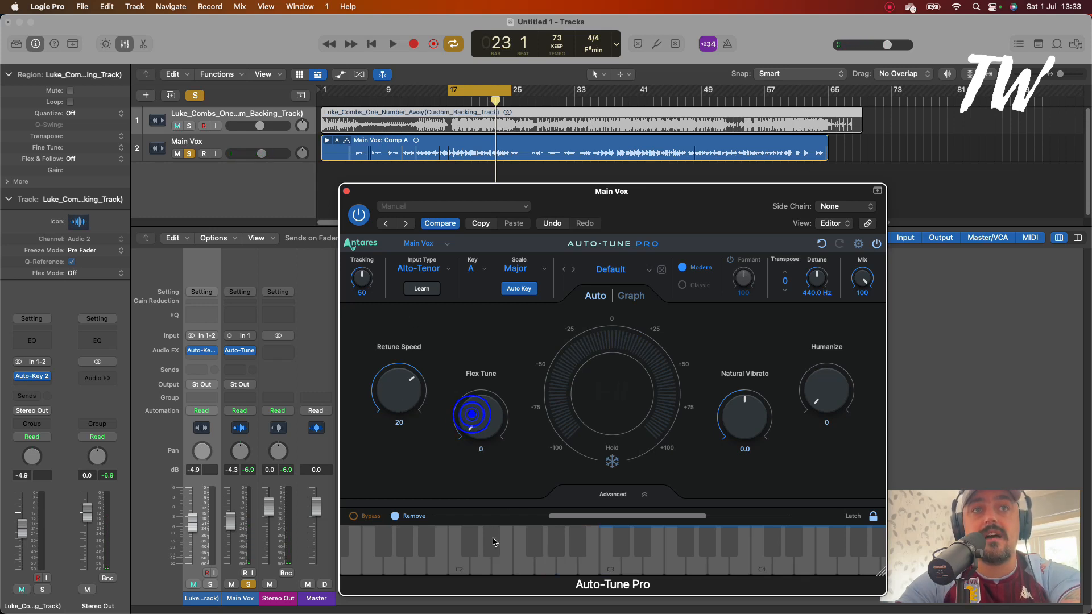
Audition the vocal with Retune Speed at 0, and change the Retune Speed to 400
{"action": "left_click_drag", "start_coordinate": [402, 398], "coordinate": [380, 421]}
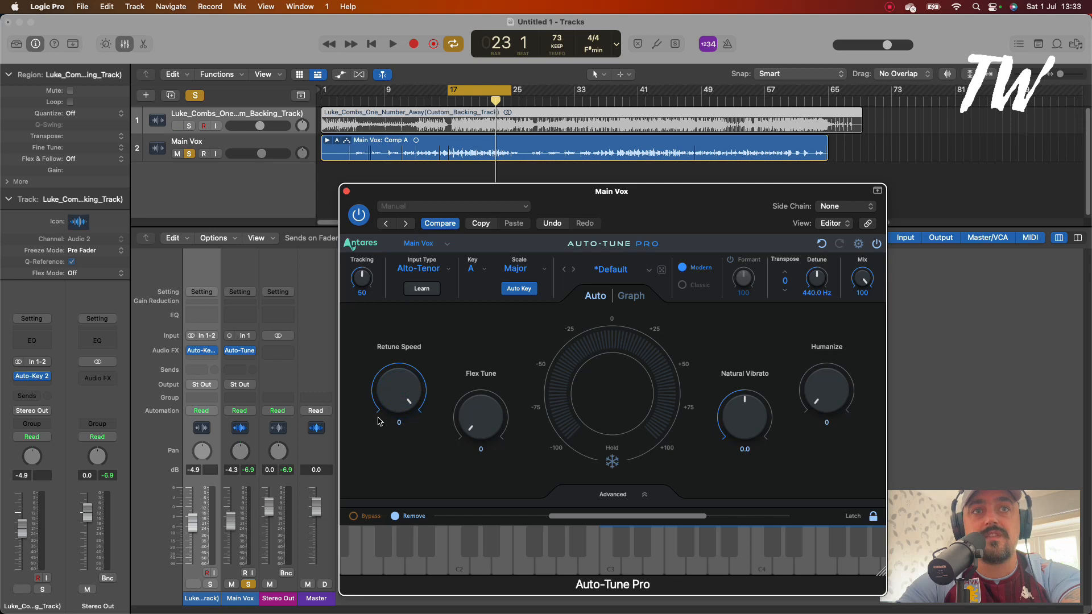
{"action": "key", "text": "space"}
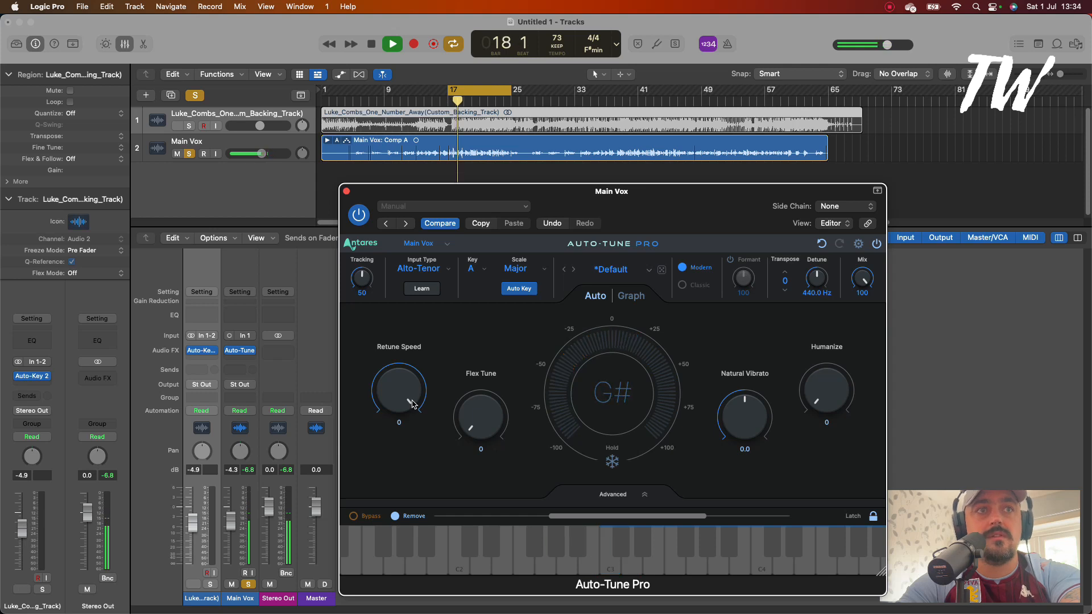
{"action": "key", "text": "space"}
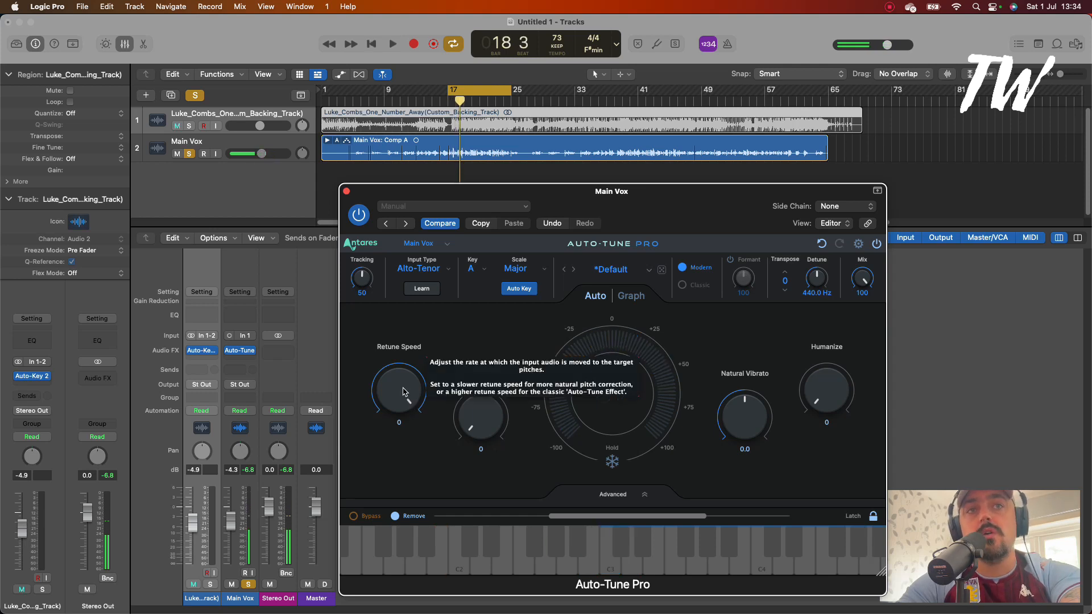
{"action": "left_click_drag", "start_coordinate": [403, 392], "coordinate": [391, 457]}
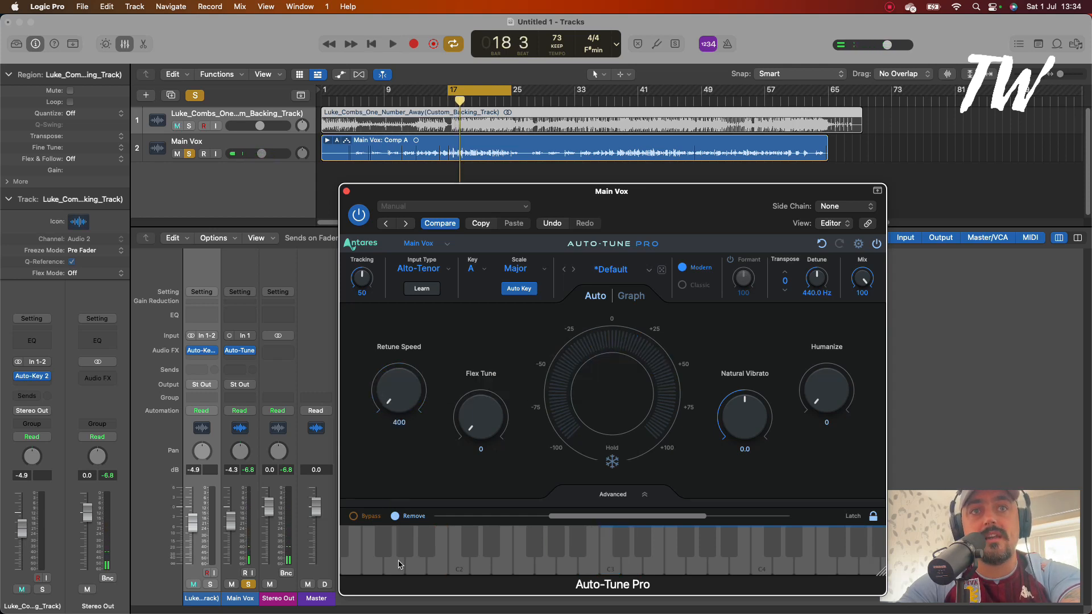
Audition the vocal loop with Retune Speed at 400, set Retune Speed to 20, and play the vocal again
{"action": "key", "text": "space"}
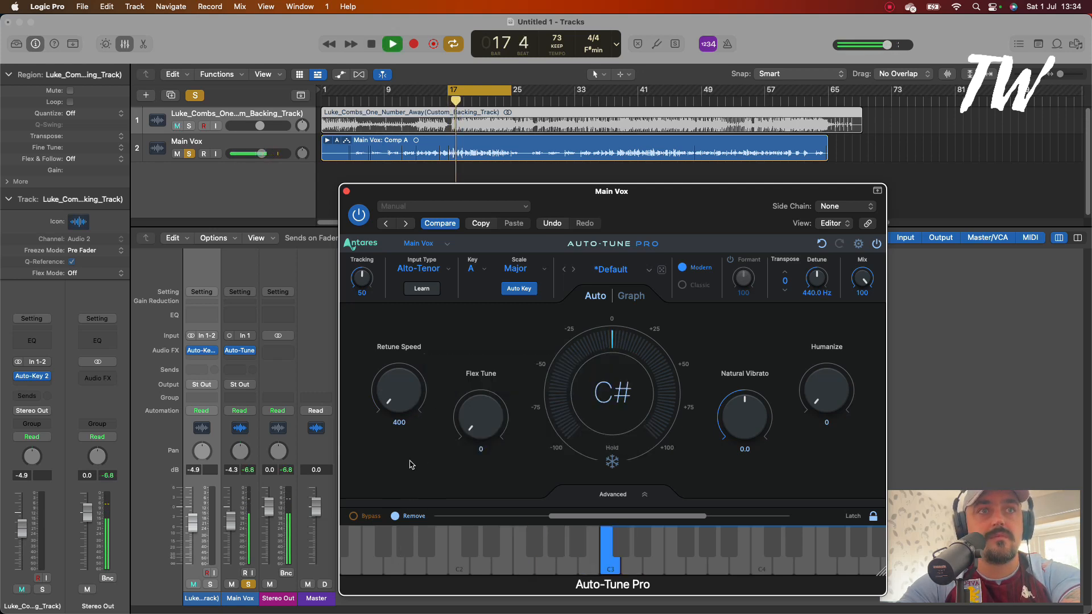
{"action": "key", "text": "space"}
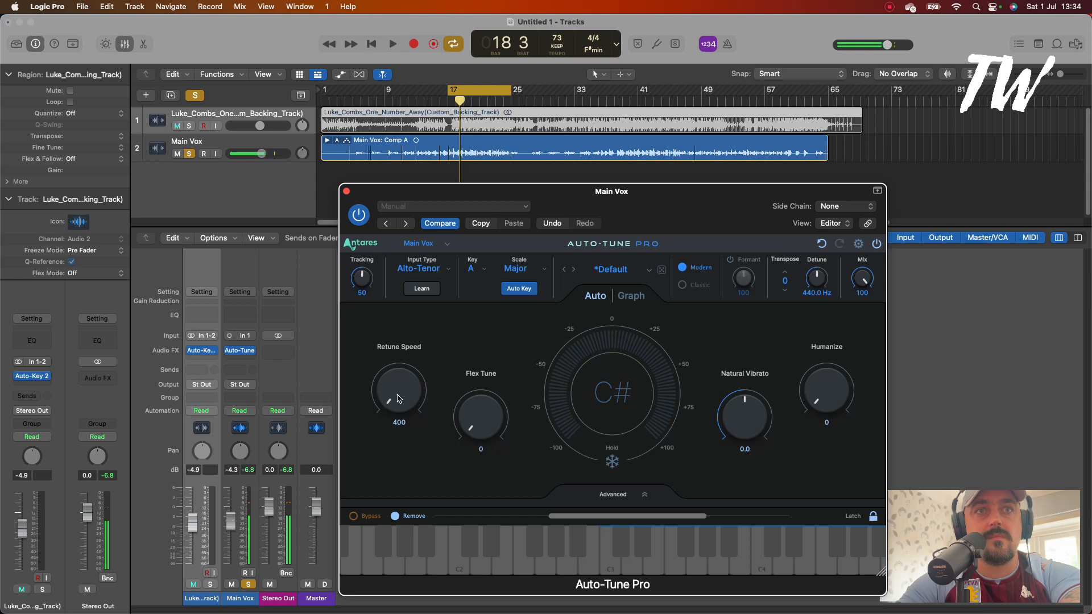
{"action": "left_click_drag", "start_coordinate": [384, 357], "coordinate": [400, 330]}
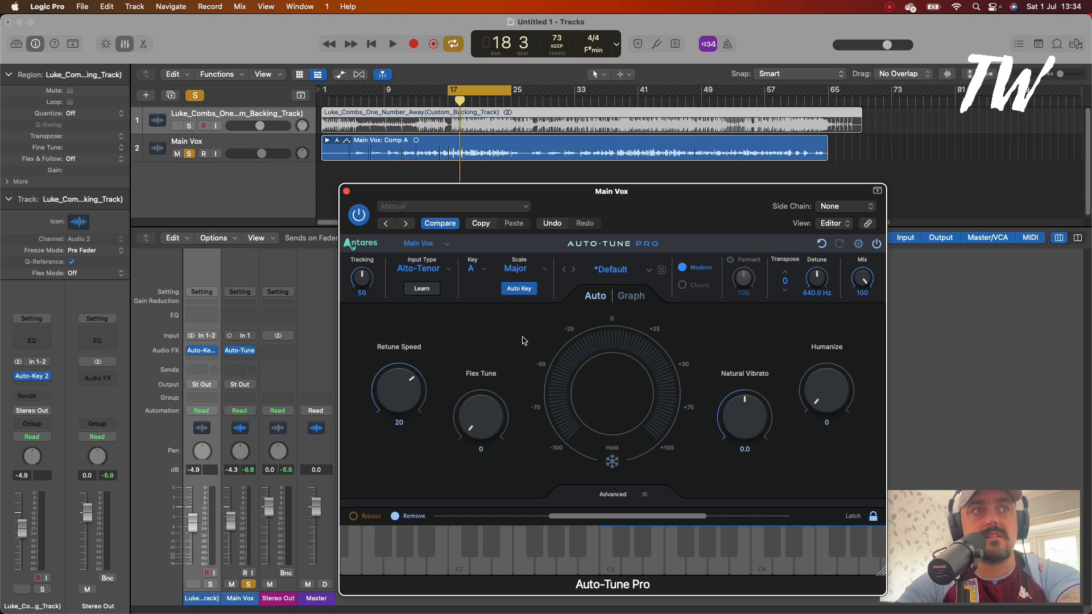
{"action": "key", "text": "space"}
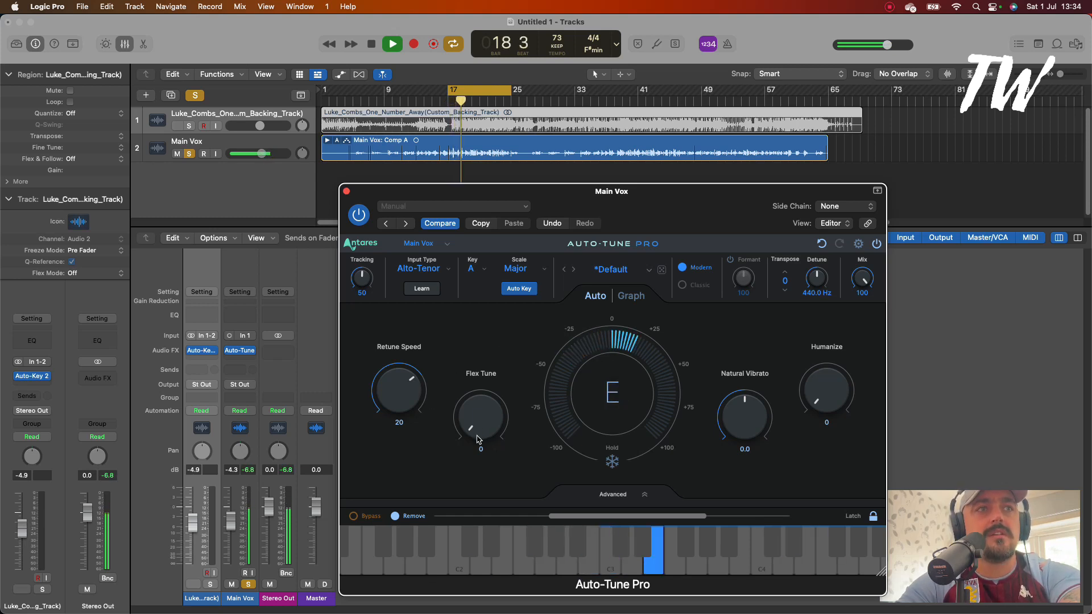
{"action": "mouse_move", "coordinate": [479, 439]}
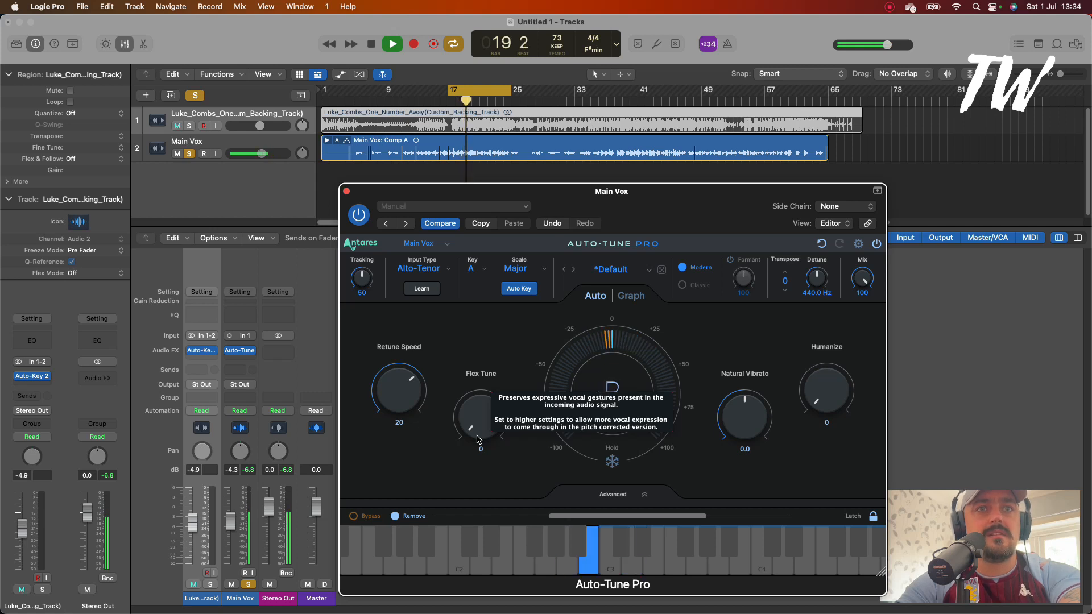
{"action": "key", "text": "space"}
{"action": "key", "text": "ctrl+m"}
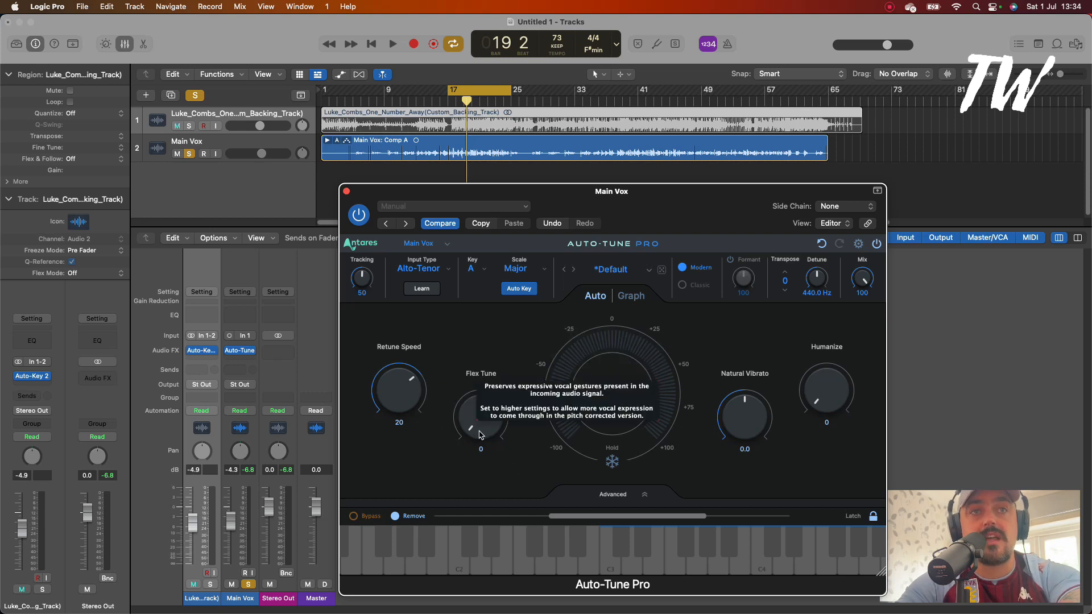
{"action": "key", "text": "ctrl+m"}
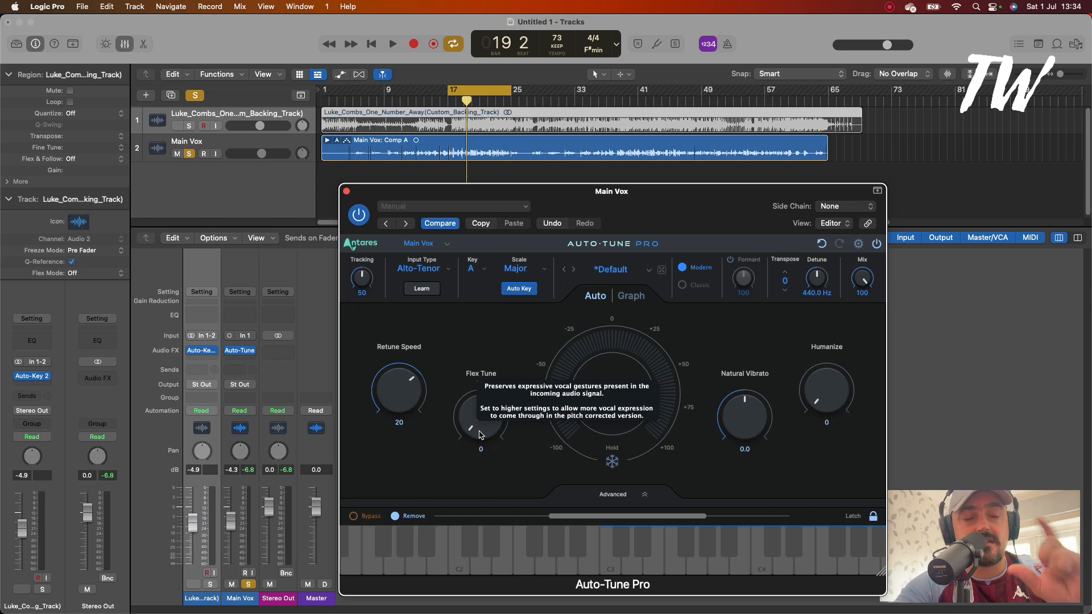
Set Flex Tune to 40 and Retune Speed to 40 while auditioning the vocal
{"action": "key", "text": "space"}
{"action": "left_click_drag", "start_coordinate": [498, 443], "coordinate": [467, 368]}
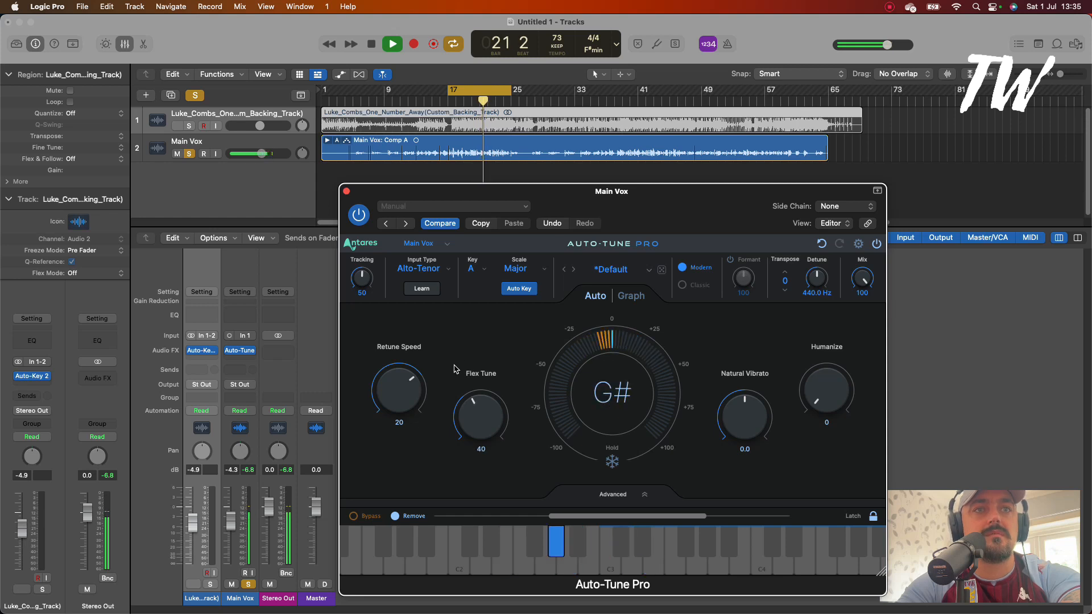
{"action": "left_click_drag", "start_coordinate": [401, 391], "coordinate": [397, 403]}
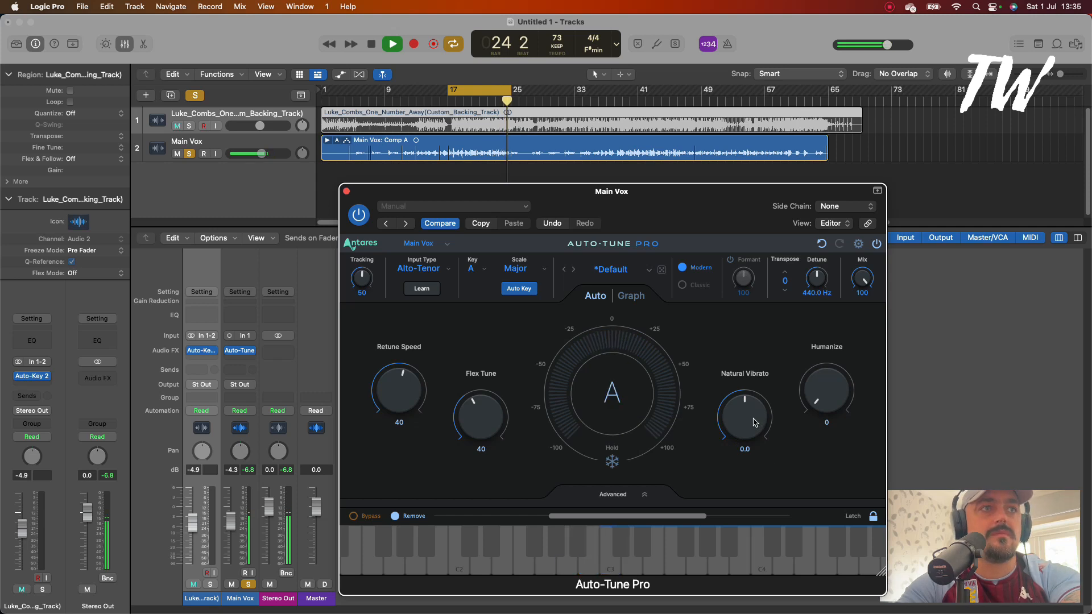
{"action": "key", "text": "space"}
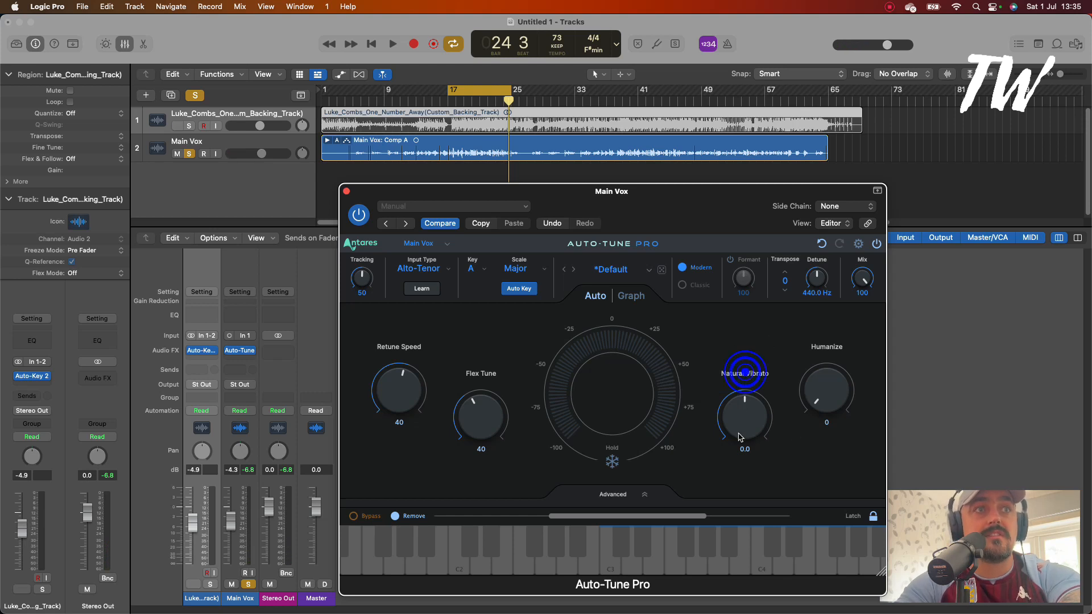
Try Natural Vibrato at -12.0 while playing the vocal, and return it to 0.0
{"action": "key", "text": "space"}
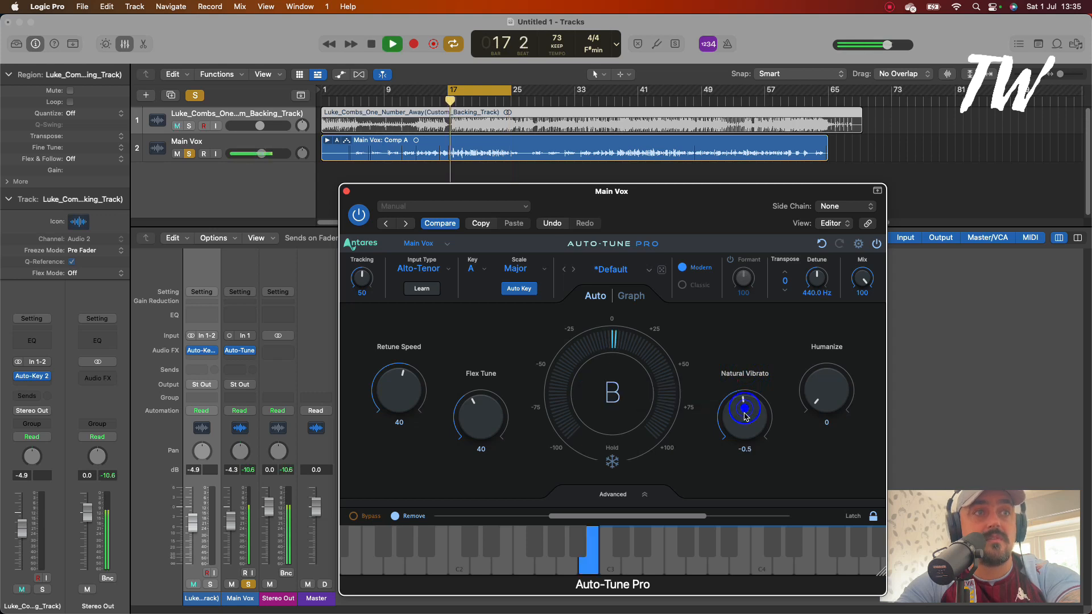
{"action": "left_click_drag", "start_coordinate": [746, 409], "coordinate": [738, 483]}
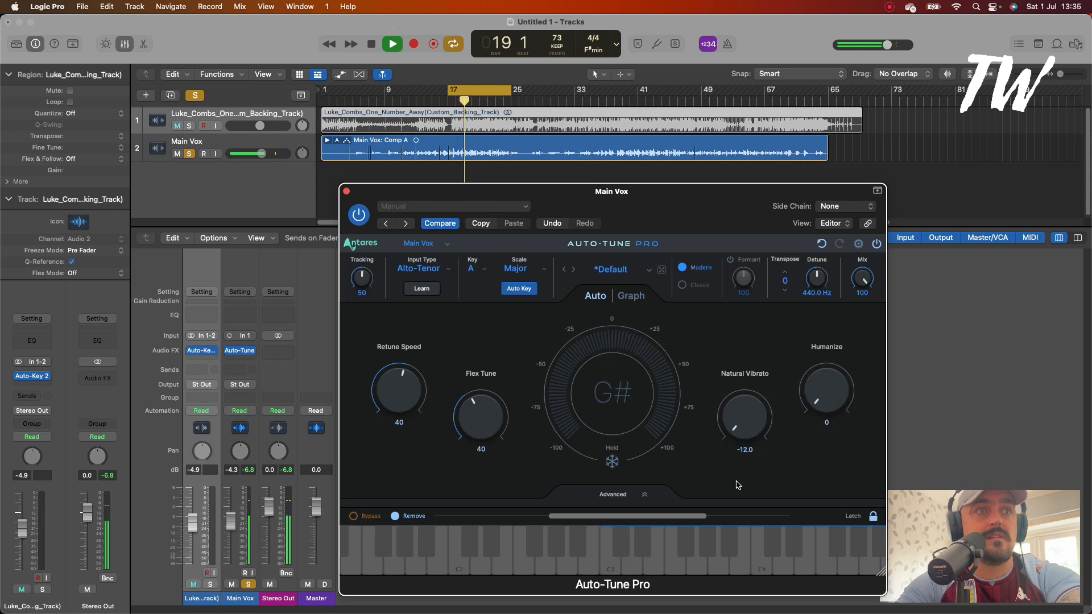
{"action": "left_click_drag", "start_coordinate": [739, 485], "coordinate": [745, 410]}
{"action": "key", "text": "space"}
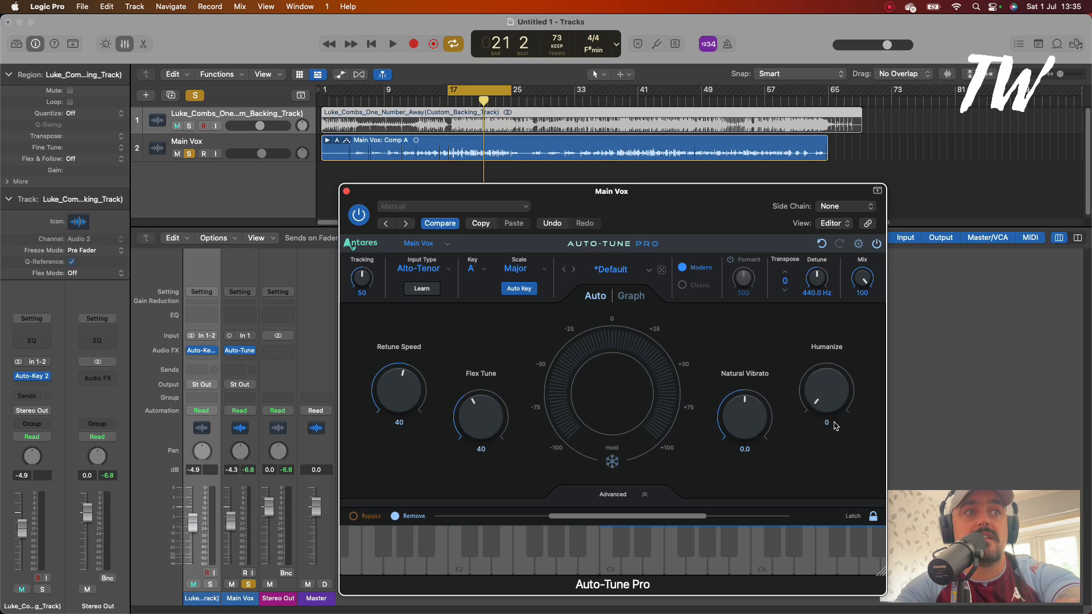
Set Humanize to 36, compare the vocal with Auto-Tune Pro bypassed and active, and close the plug-in window
{"action": "left_click_drag", "start_coordinate": [825, 371], "coordinate": [819, 346]}
{"action": "key", "text": "space"}
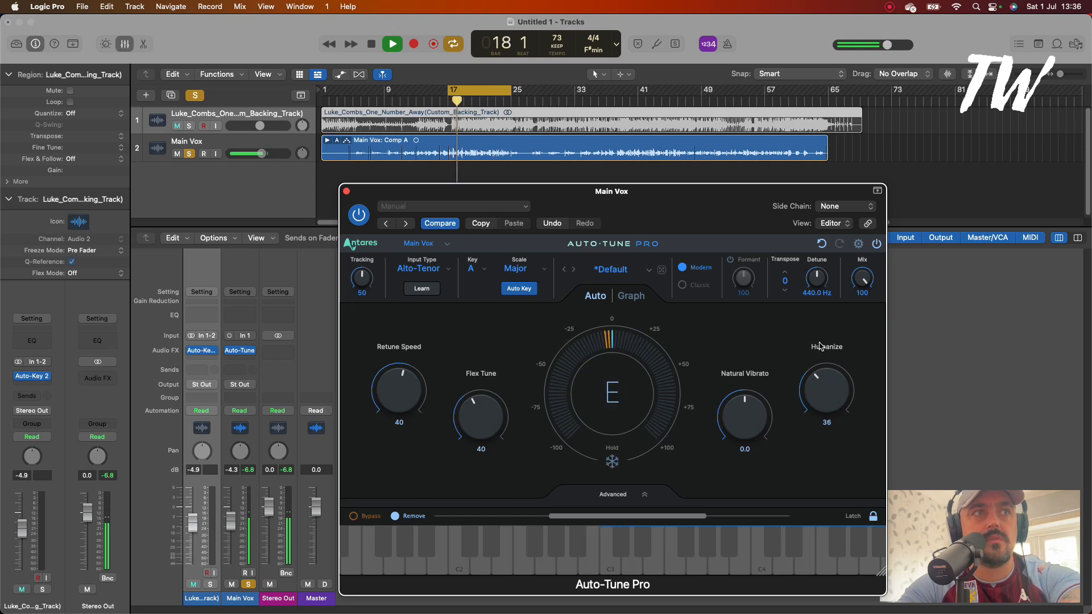
{"action": "left_click", "coordinate": [359, 215]}
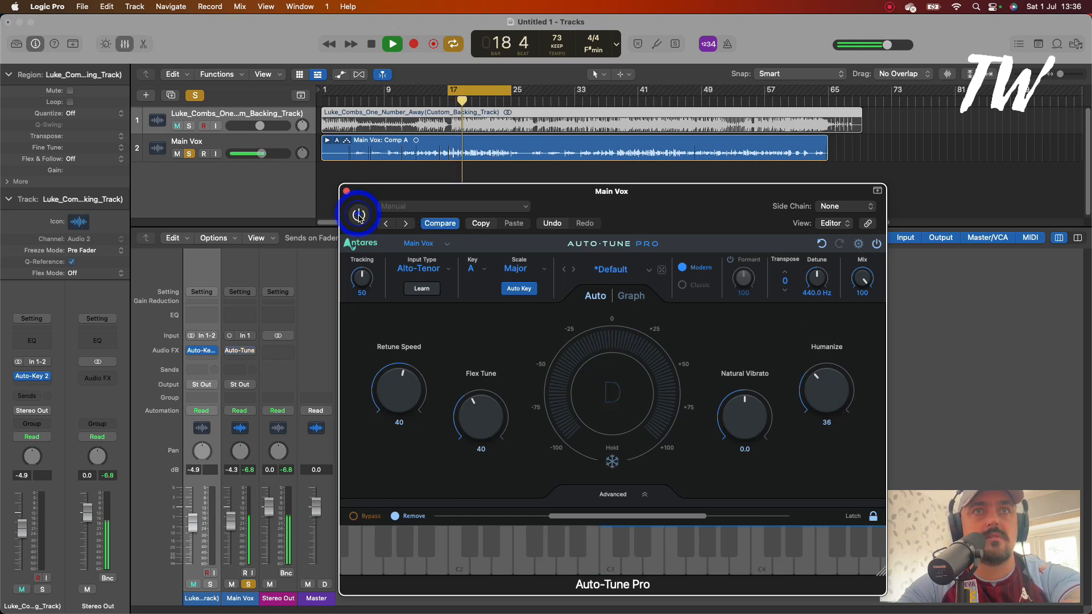
{"action": "left_click", "coordinate": [359, 215]}
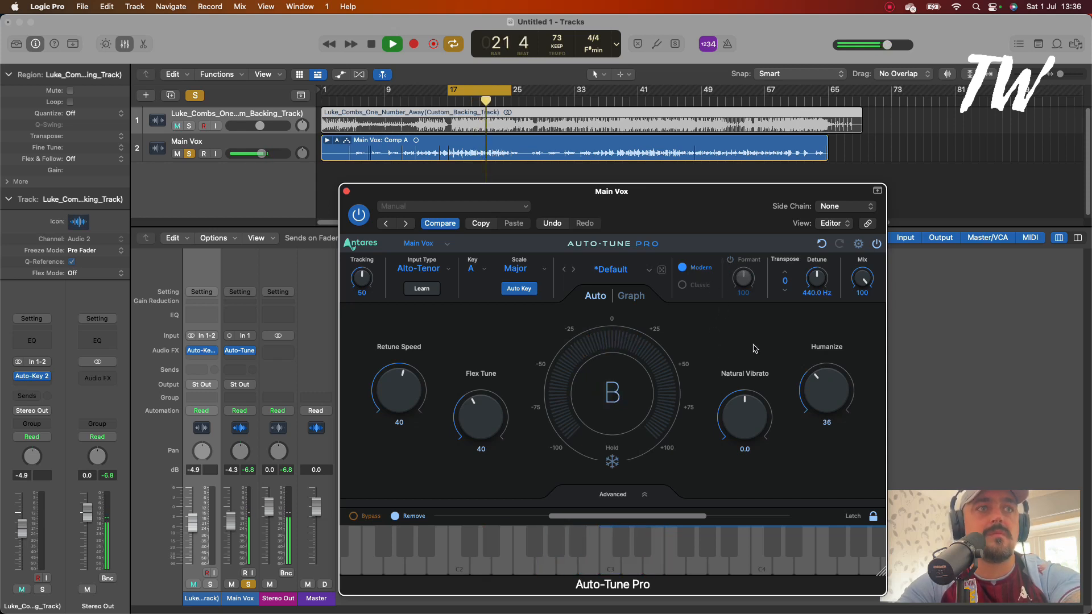
{"action": "key", "text": "space"}
{"action": "left_click", "coordinate": [347, 191]}
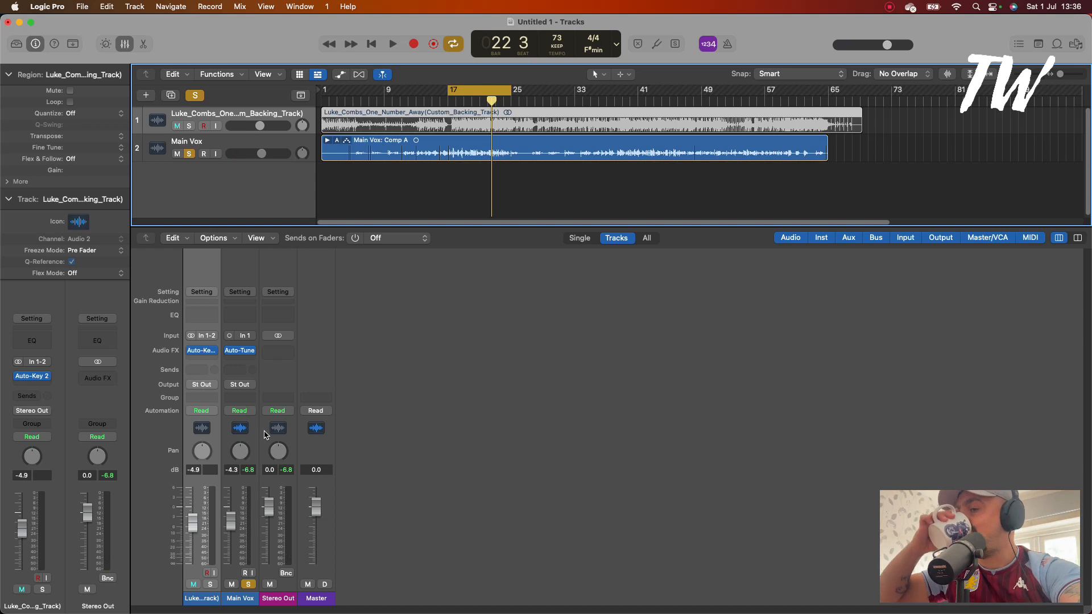
Insert the mono Auto-Tune Vocal EQ after Auto-Tune Pro on the Main Vox channel
{"action": "key", "text": "ctrl+m"}
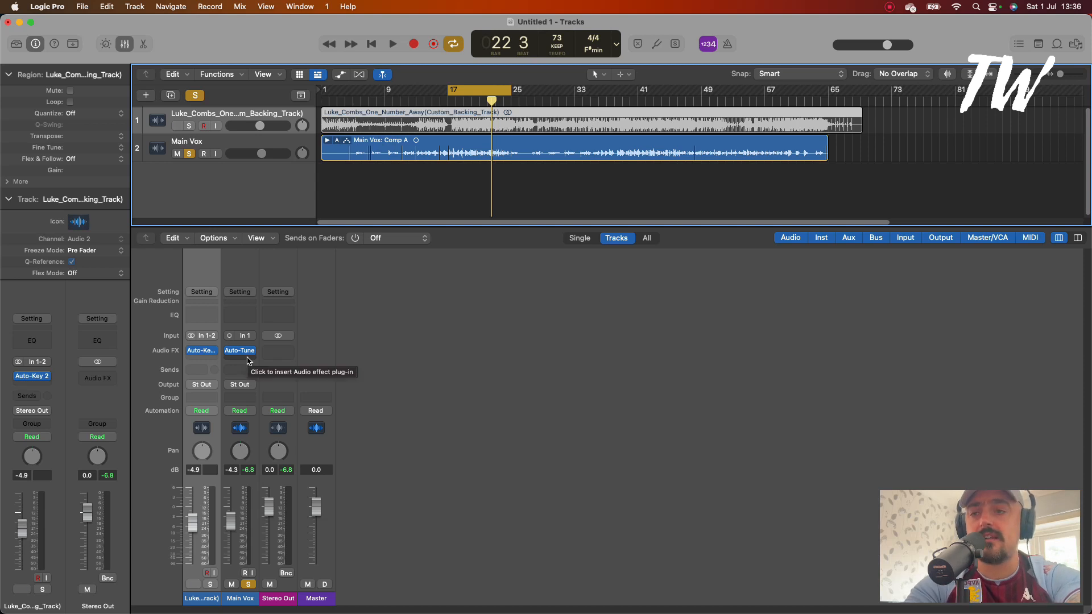
{"action": "key", "text": "ctrl+m"}
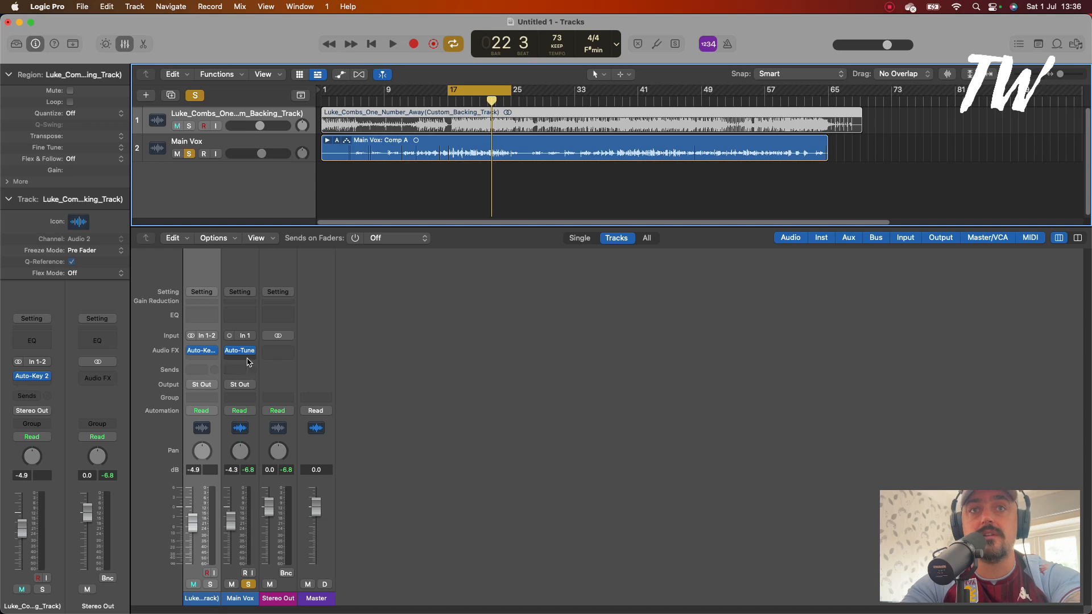
{"action": "left_click", "coordinate": [249, 362]}
{"action": "mouse_move", "coordinate": [312, 414]}
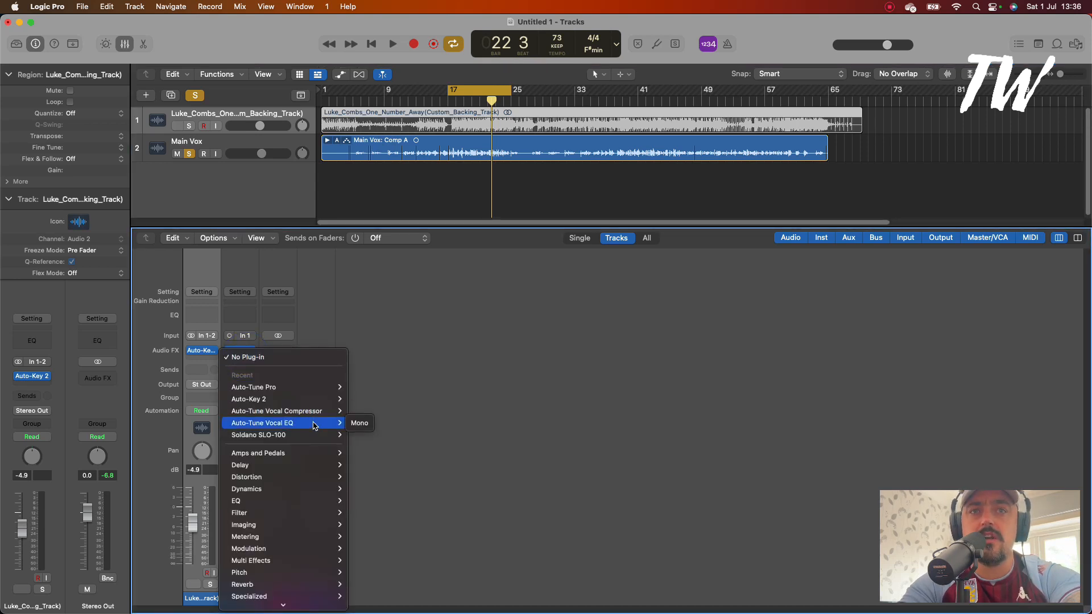
{"action": "left_click", "coordinate": [360, 424]}
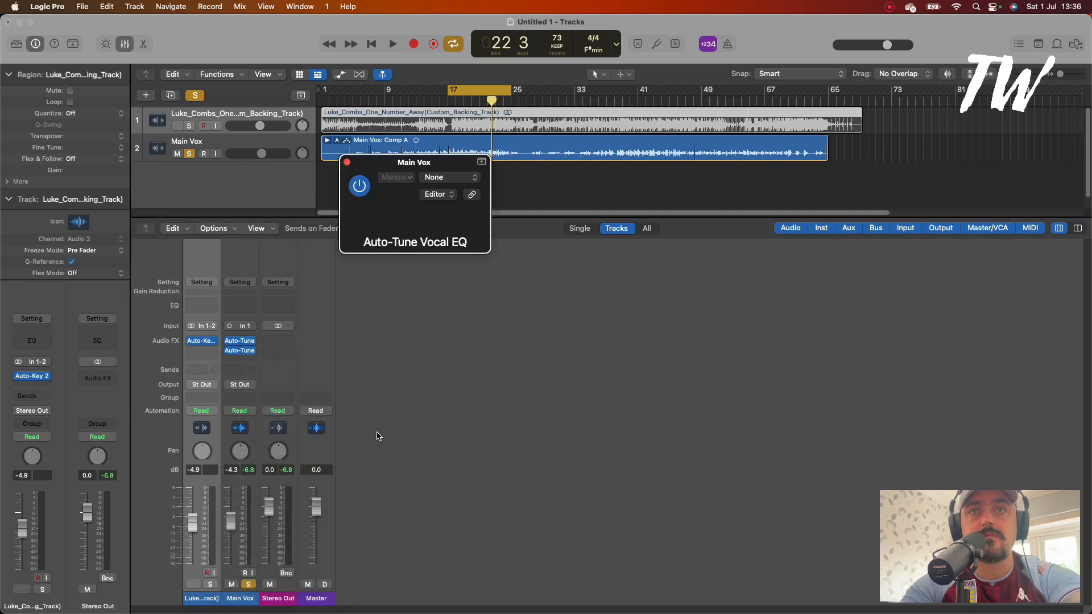
{"action": "key", "text": "ctrl+m"}
{"action": "left_click_drag", "start_coordinate": [616, 169], "coordinate": [566, 98]}
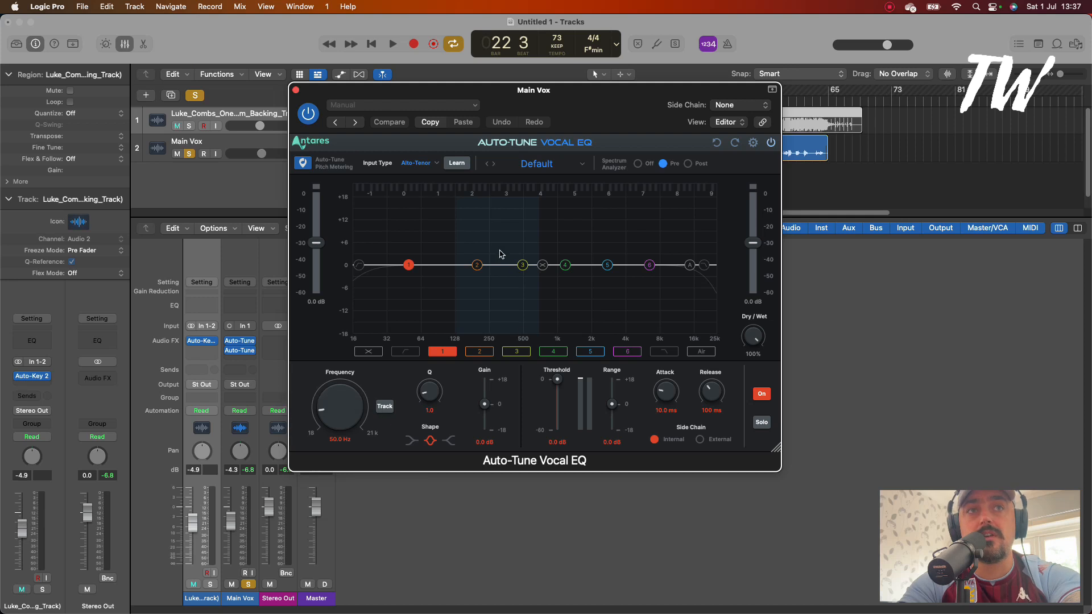
Run Vocal EQ's Learn function on the playing Main Vox loop, with the plug-in window moved clear of the tracks
{"action": "left_click", "coordinate": [459, 164]}
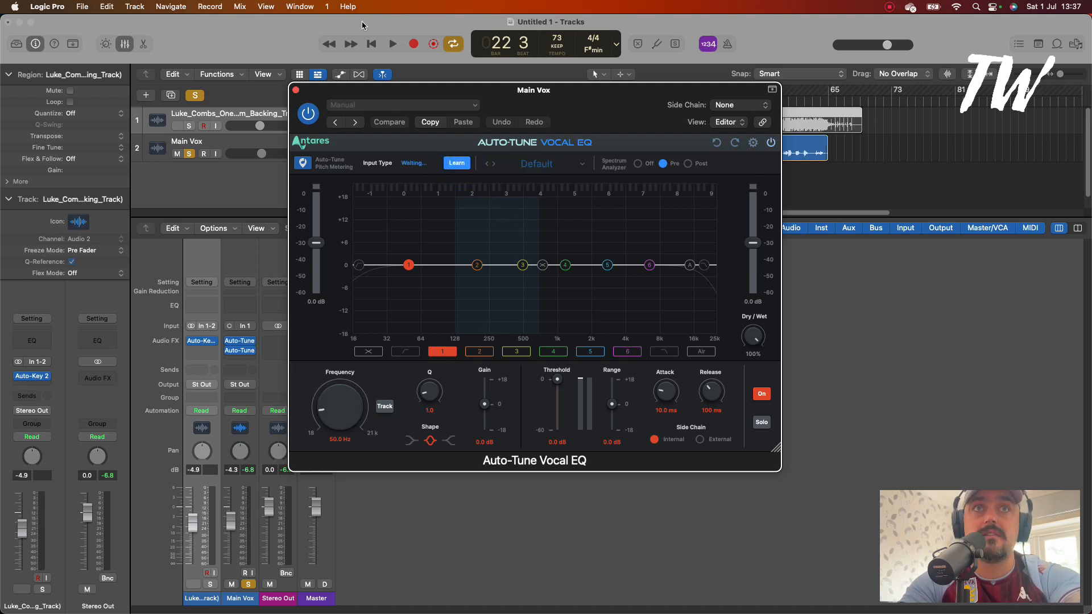
{"action": "mouse_move", "coordinate": [547, 92]}
{"action": "left_mouse_down"}
{"action": "mouse_move", "coordinate": [565, 195]}
{"action": "mouse_move", "coordinate": [557, 103]}
{"action": "left_mouse_up"}
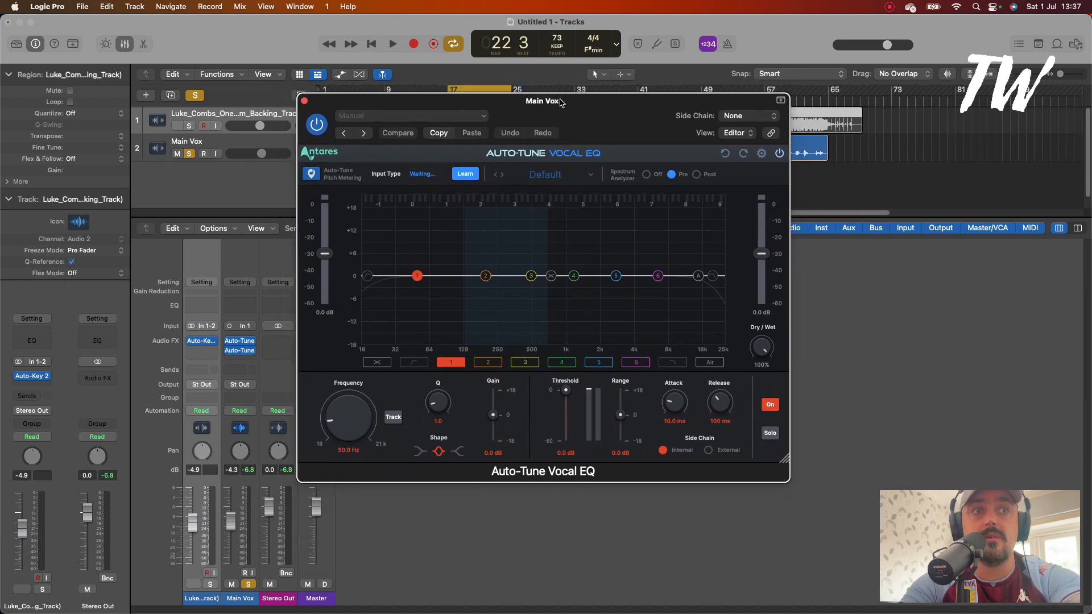
{"action": "key", "text": "ctrl+m"}
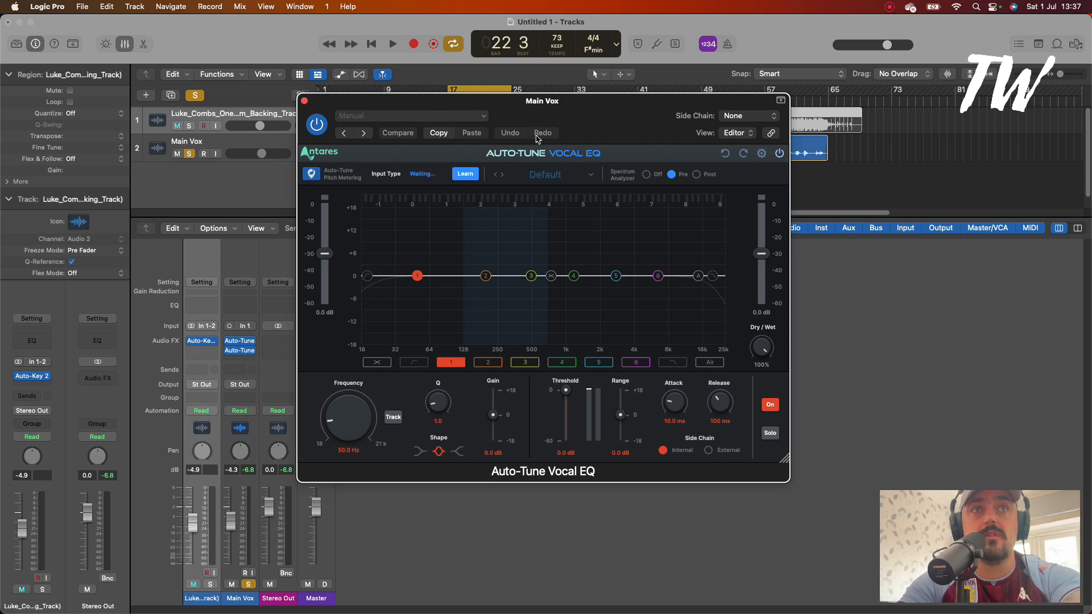
{"action": "left_click_drag", "start_coordinate": [527, 117], "coordinate": [547, 193]}
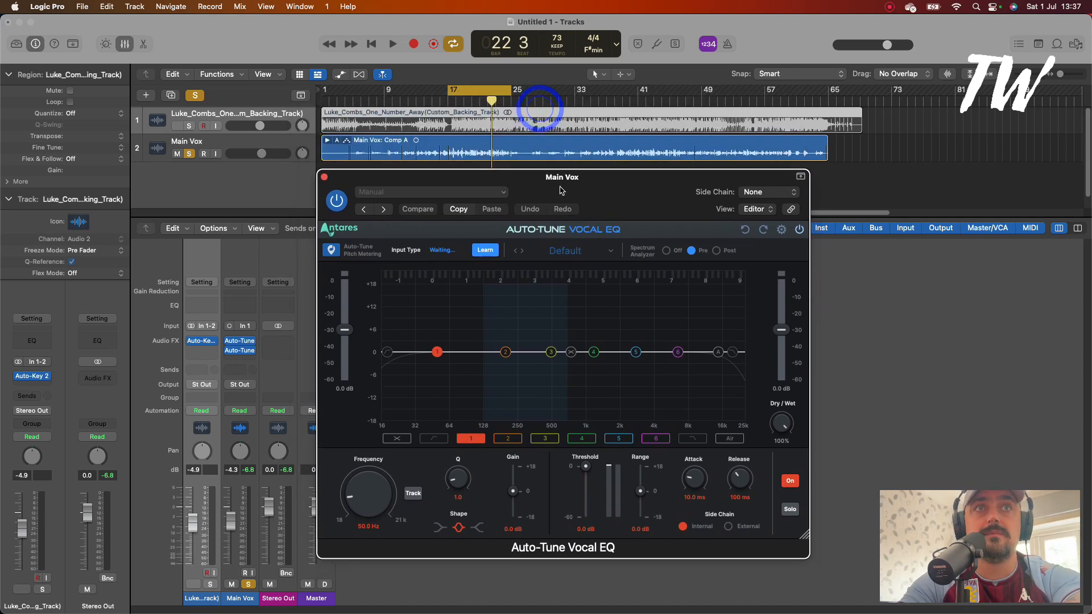
{"action": "key", "text": "space"}
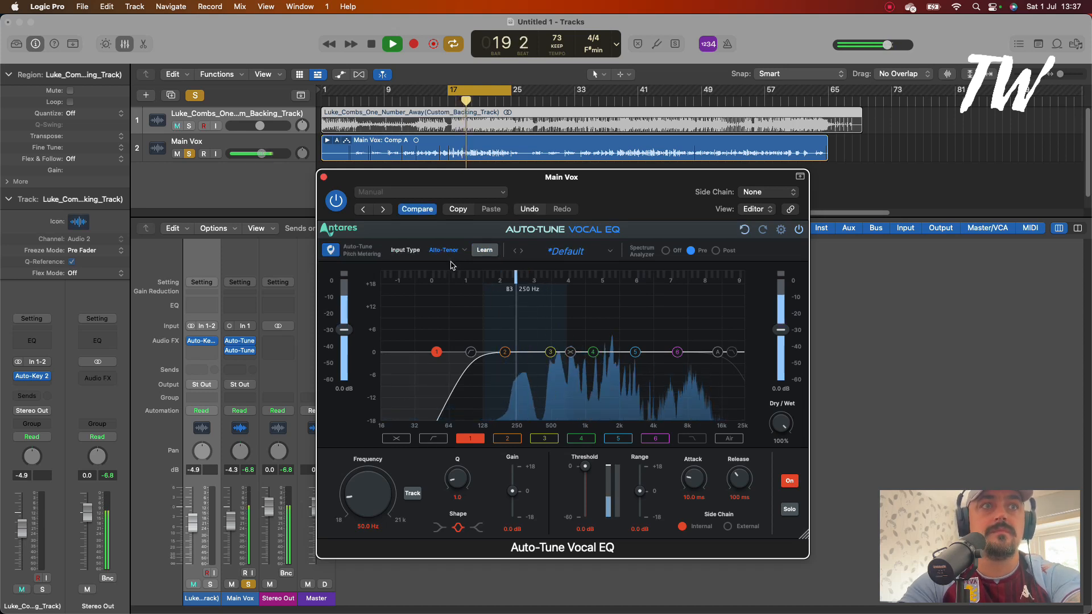
Repeat the Learn pass from the start of the vocal loop and stop playback
{"action": "left_click", "coordinate": [485, 250]}
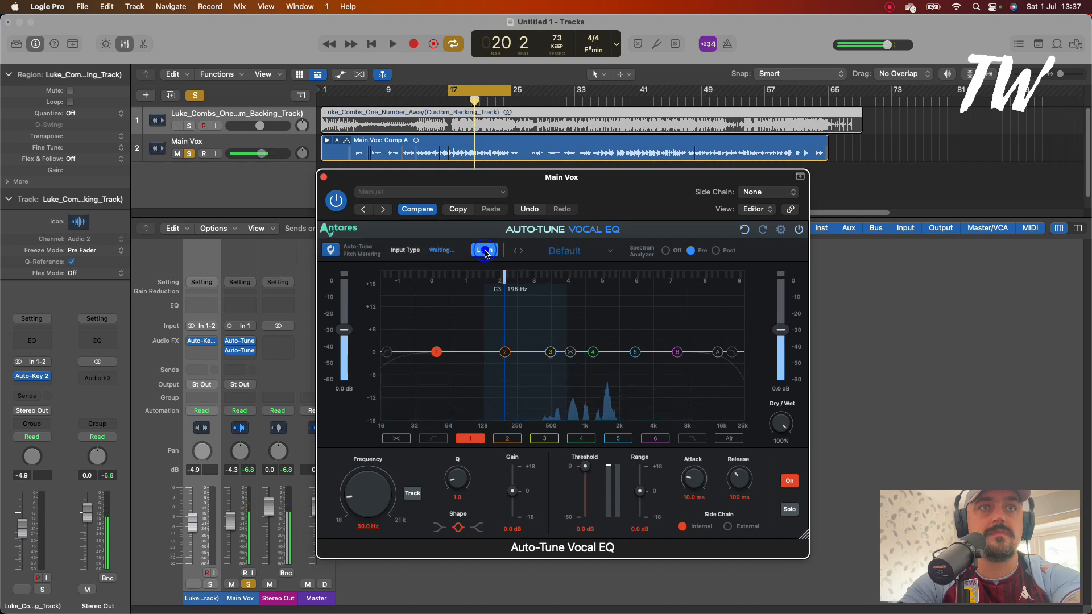
{"action": "key", "text": "space"}
{"action": "left_click", "coordinate": [404, 251]}
{"action": "left_click", "coordinate": [486, 250]}
{"action": "key", "text": "space"}
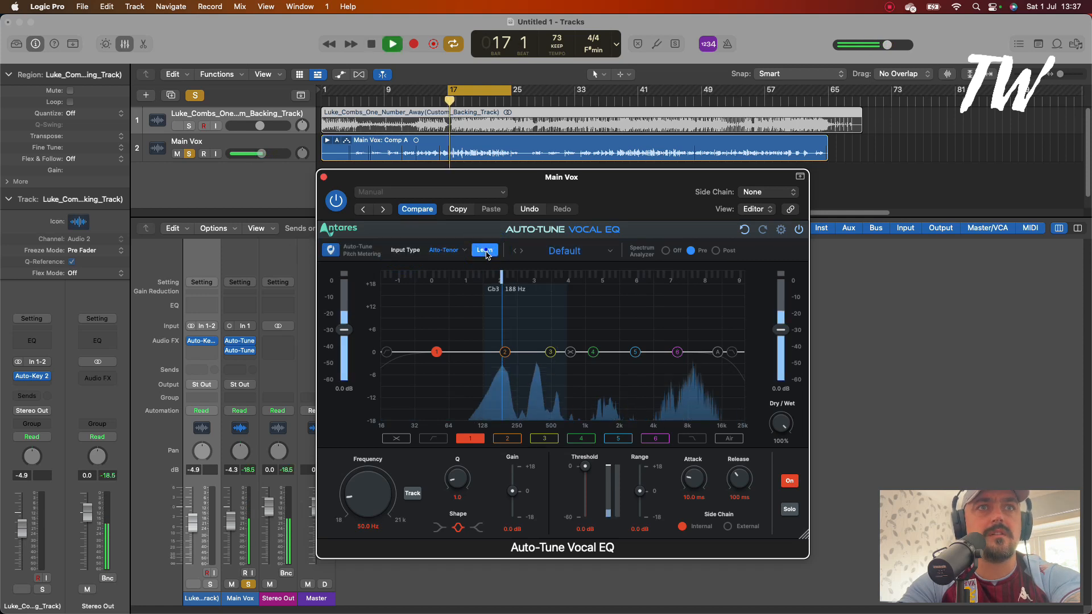
{"action": "left_click", "coordinate": [485, 250]}
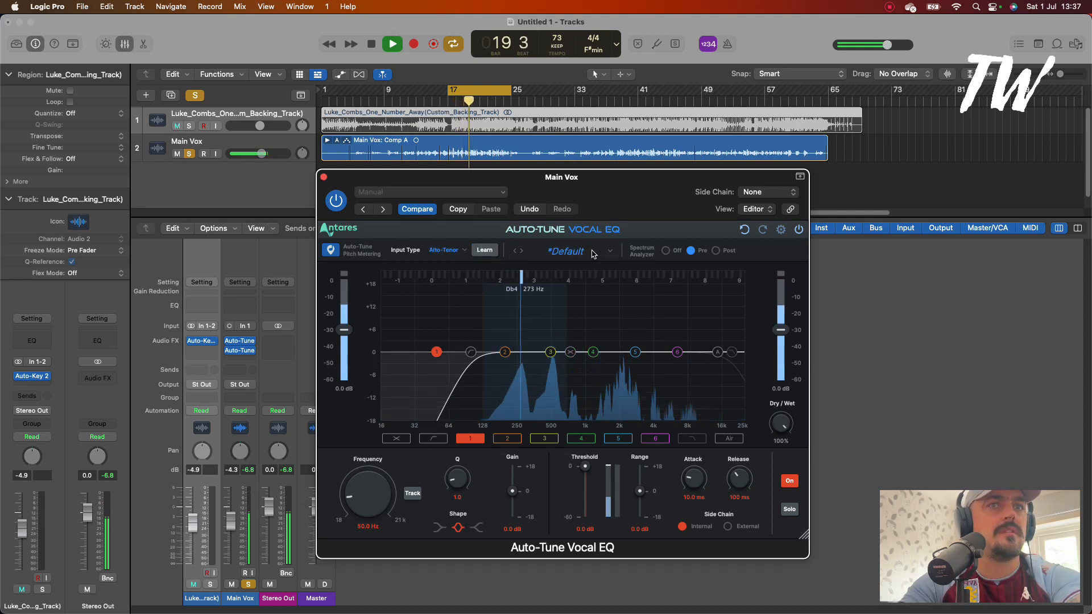
{"action": "key", "text": "space"}
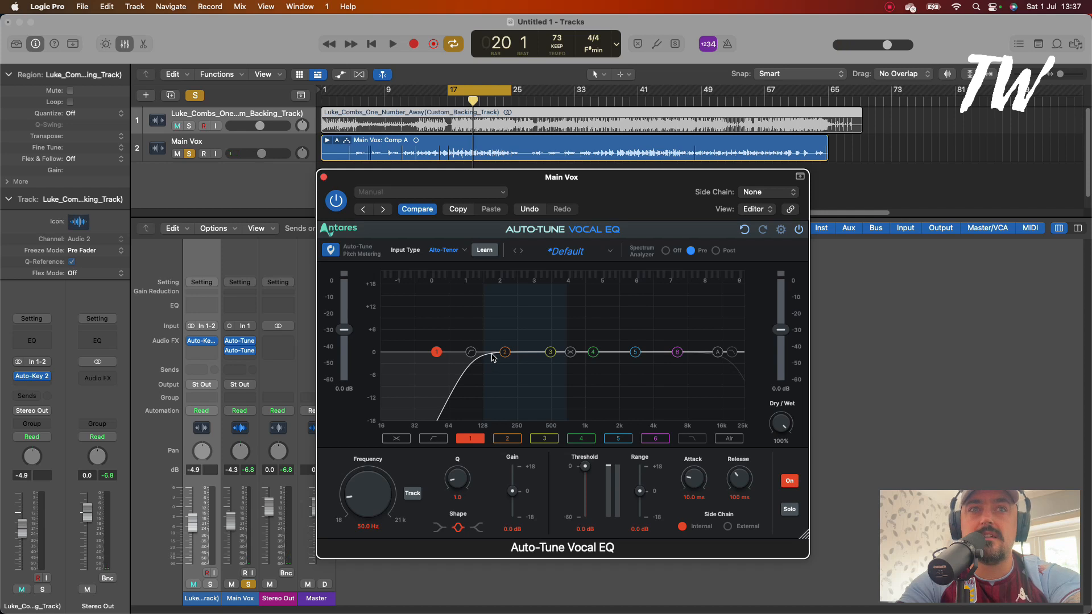
Load Vocal EQ's Cleanup - General Vocal preset and run the Learn function on the playing Main Vox loop, stopping playback when done
{"action": "left_click", "coordinate": [579, 254]}
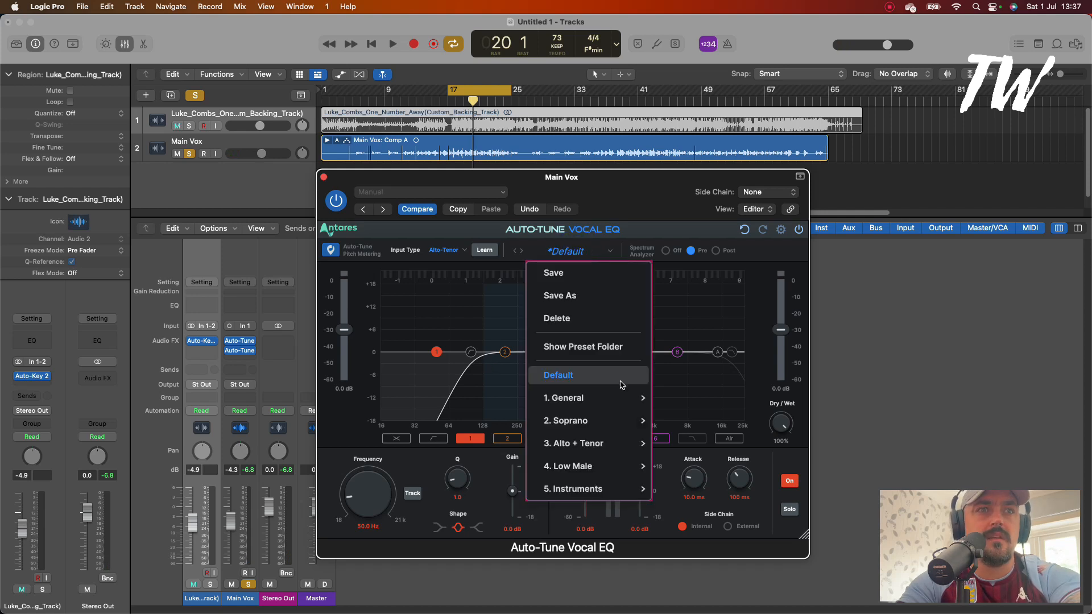
{"action": "mouse_move", "coordinate": [614, 402]}
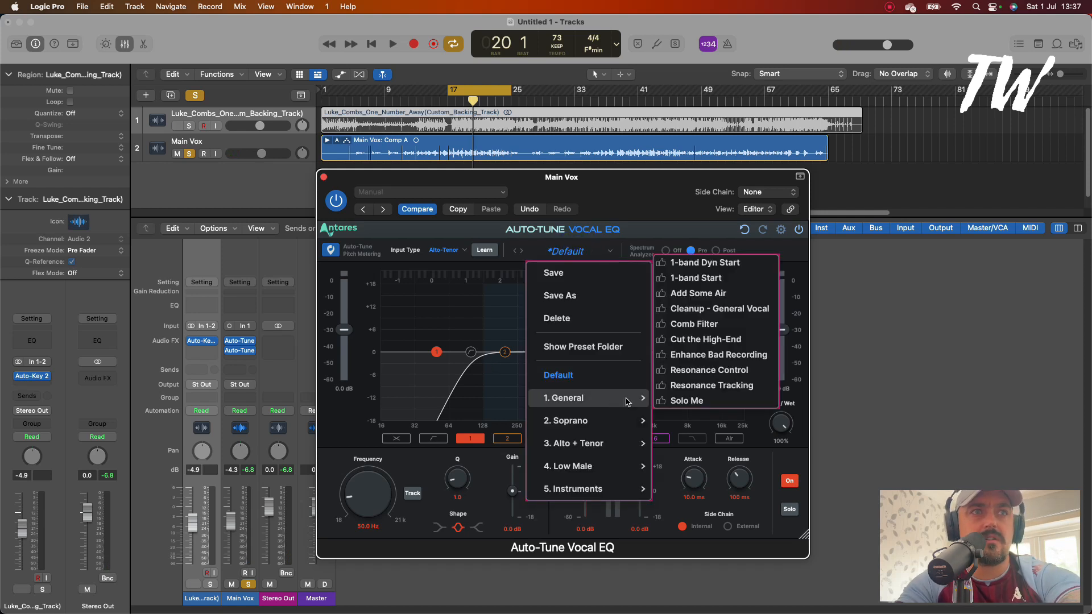
{"action": "left_click", "coordinate": [720, 310]}
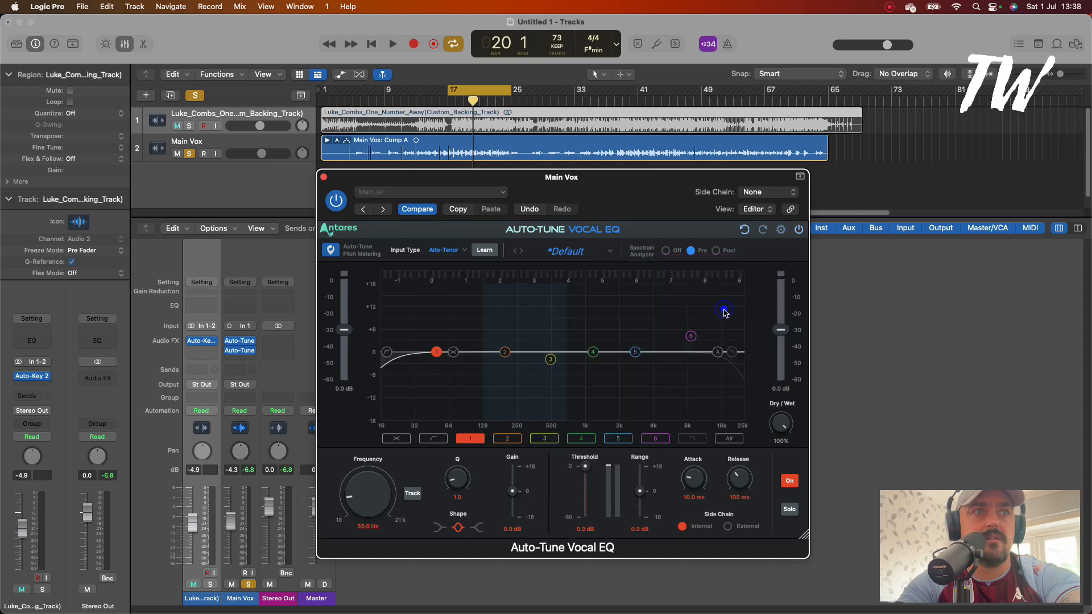
{"action": "left_click", "coordinate": [483, 250]}
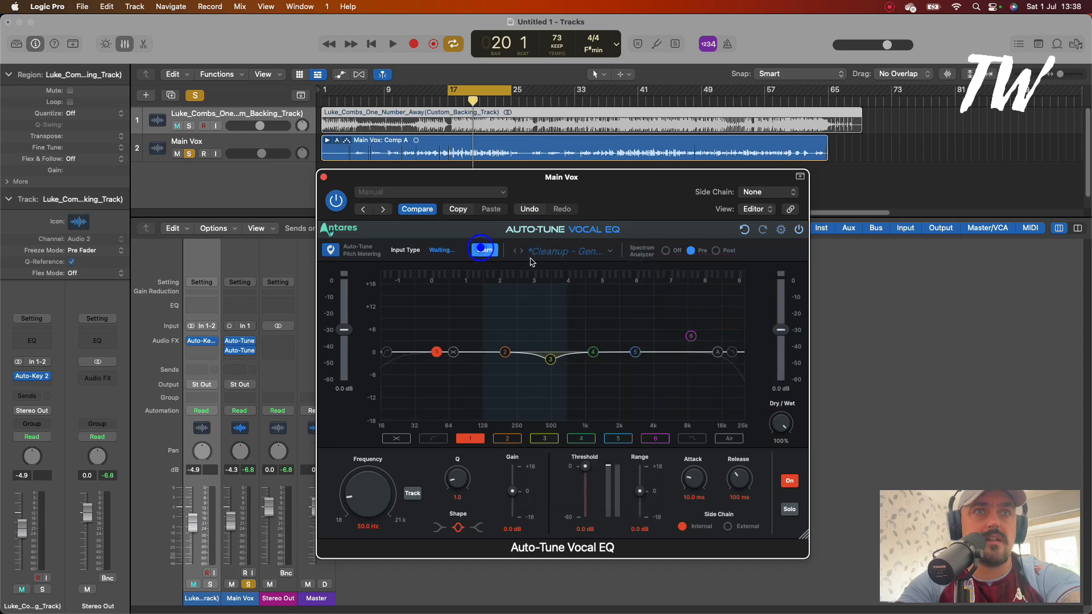
{"action": "key", "text": "space"}
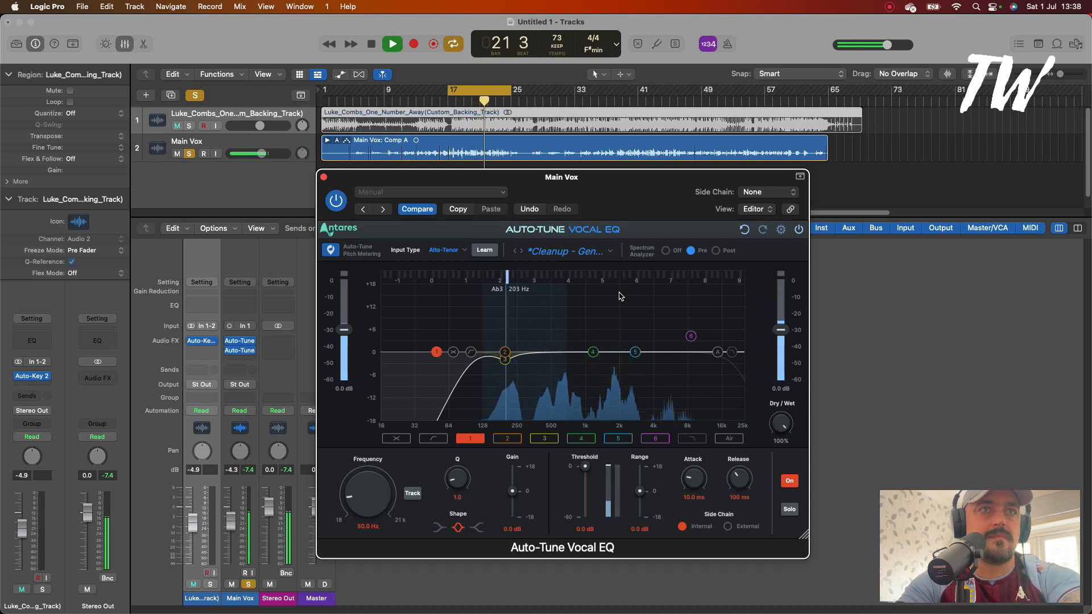
{"action": "key", "text": "space"}
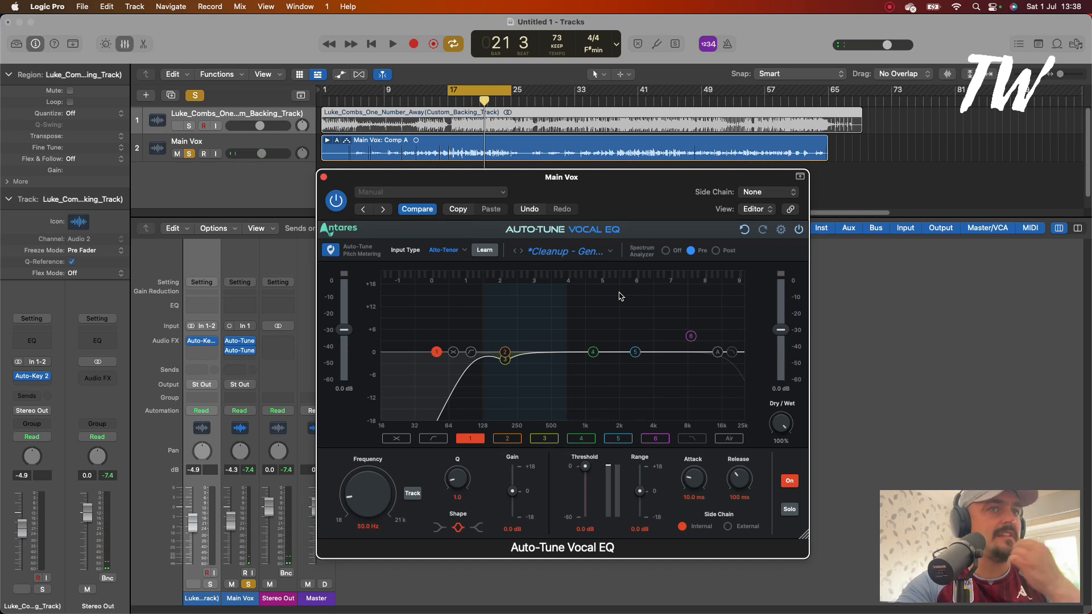
Examine the settings of Vocal EQ bands 6, 2 and 3, playing the vocal to see how band 3 tracks the pitch
{"action": "left_click", "coordinate": [693, 337]}
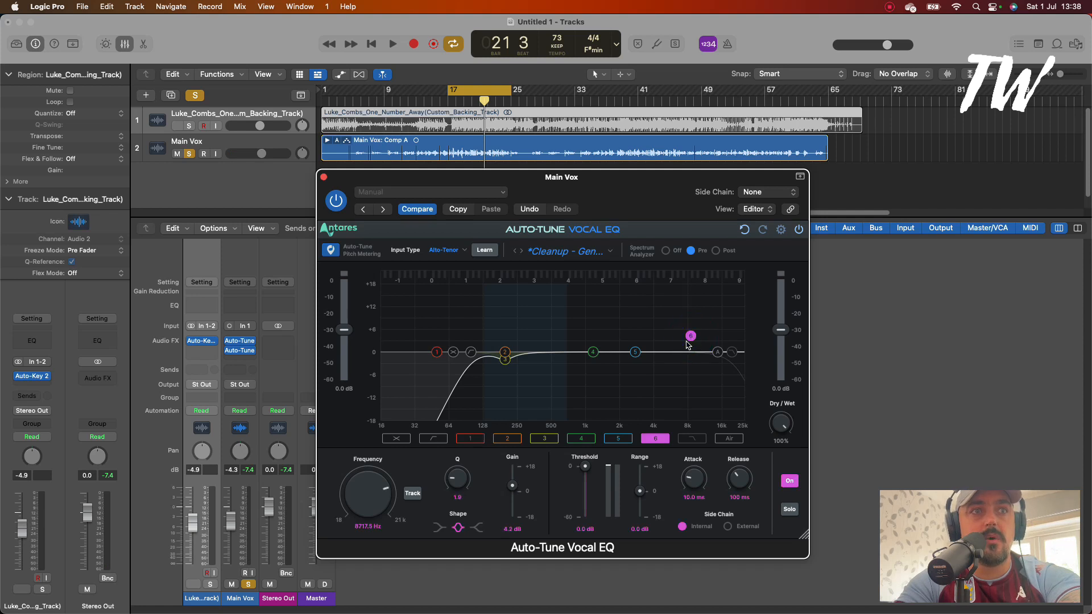
{"action": "left_click", "coordinate": [505, 352]}
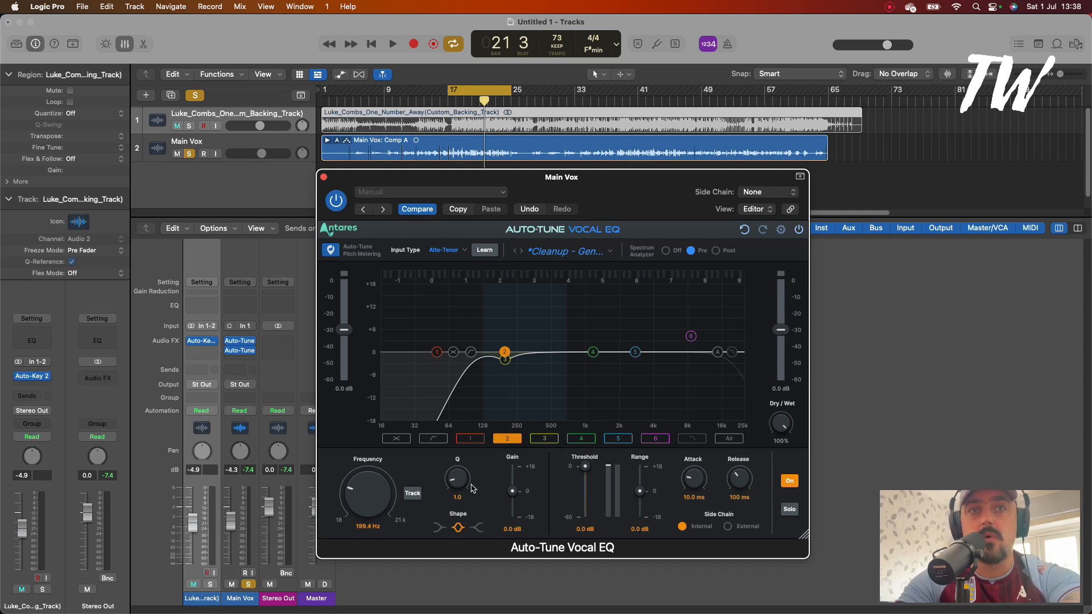
{"action": "key", "text": "space"}
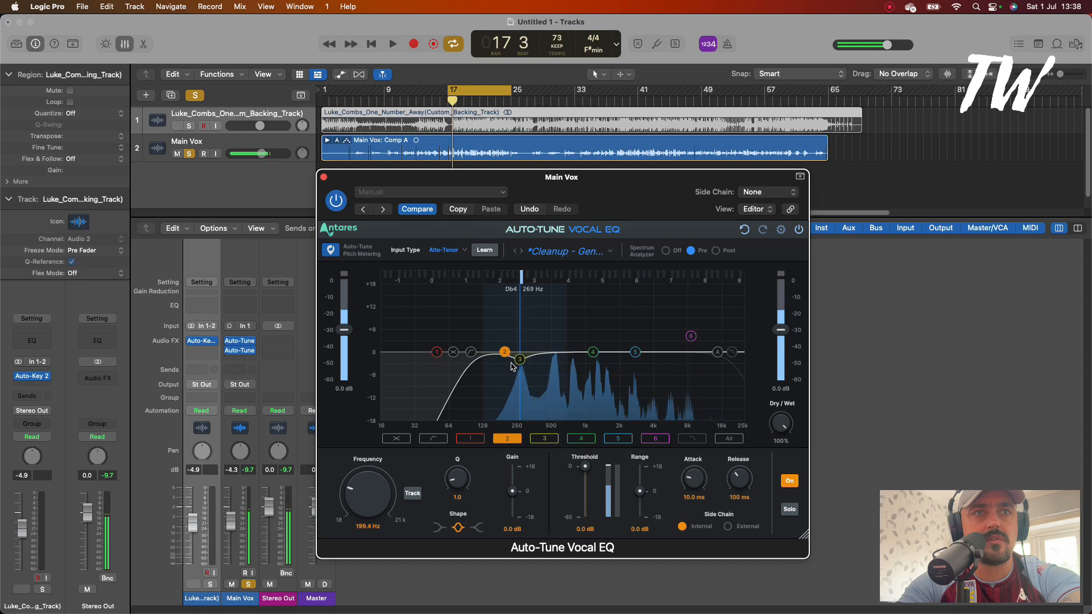
{"action": "key", "text": "space"}
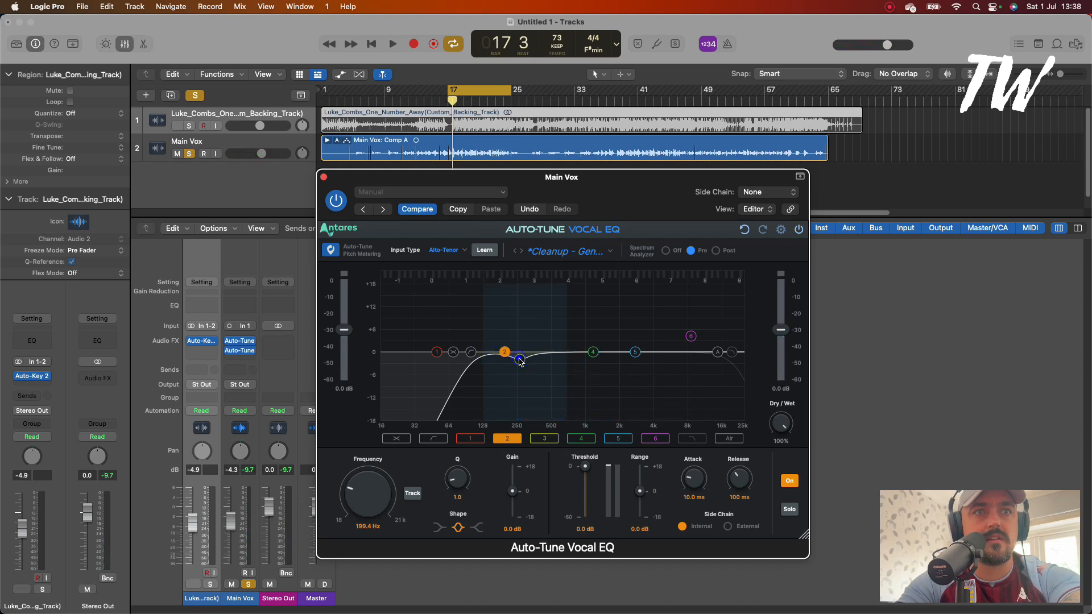
{"action": "left_click", "coordinate": [543, 439]}
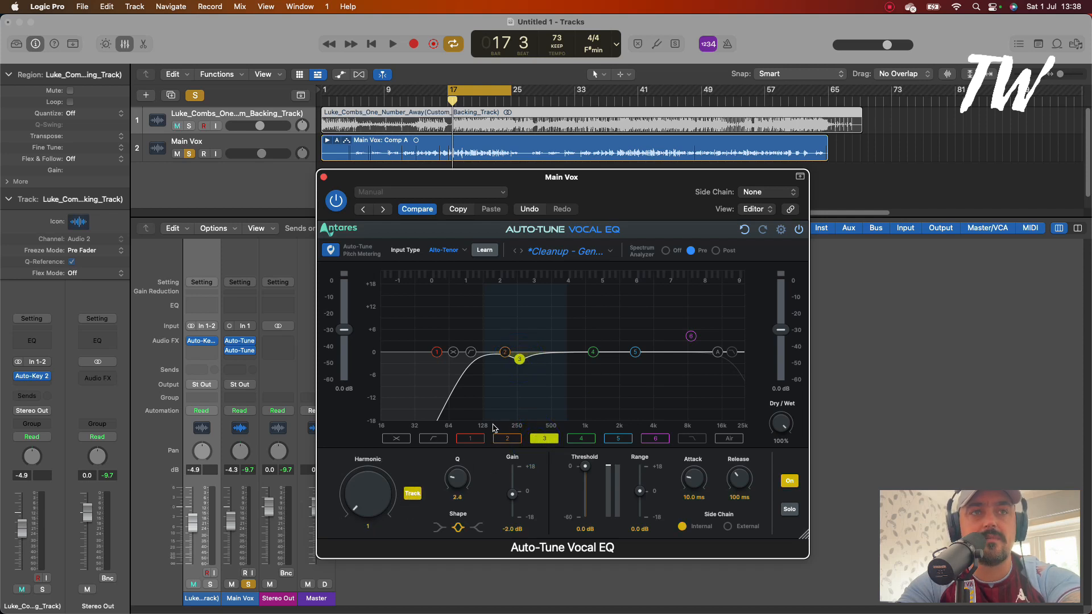
{"action": "key", "text": "space"}
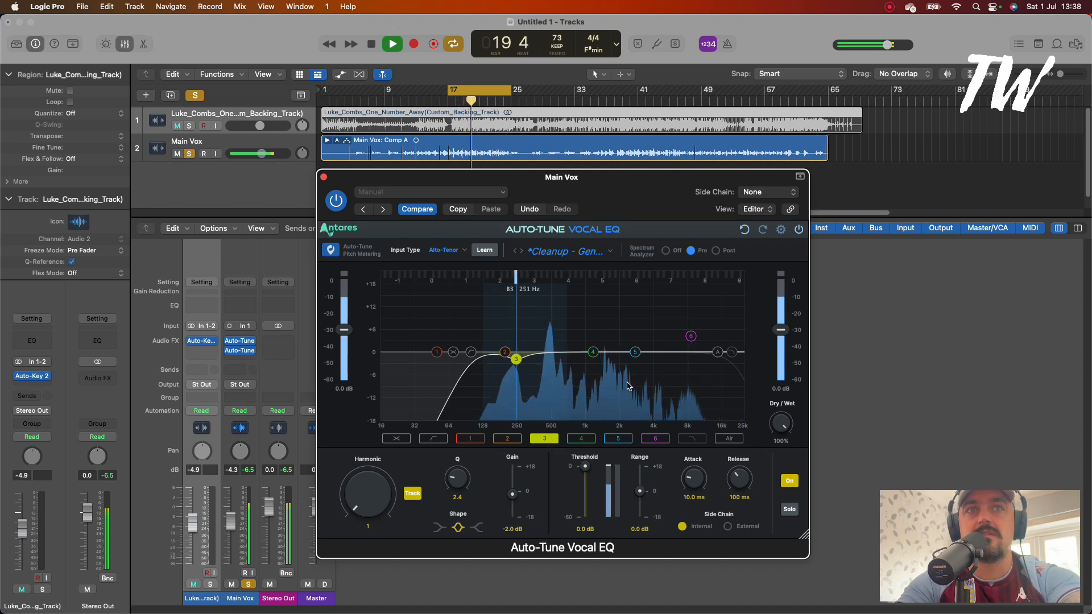
{"action": "key", "text": "space"}
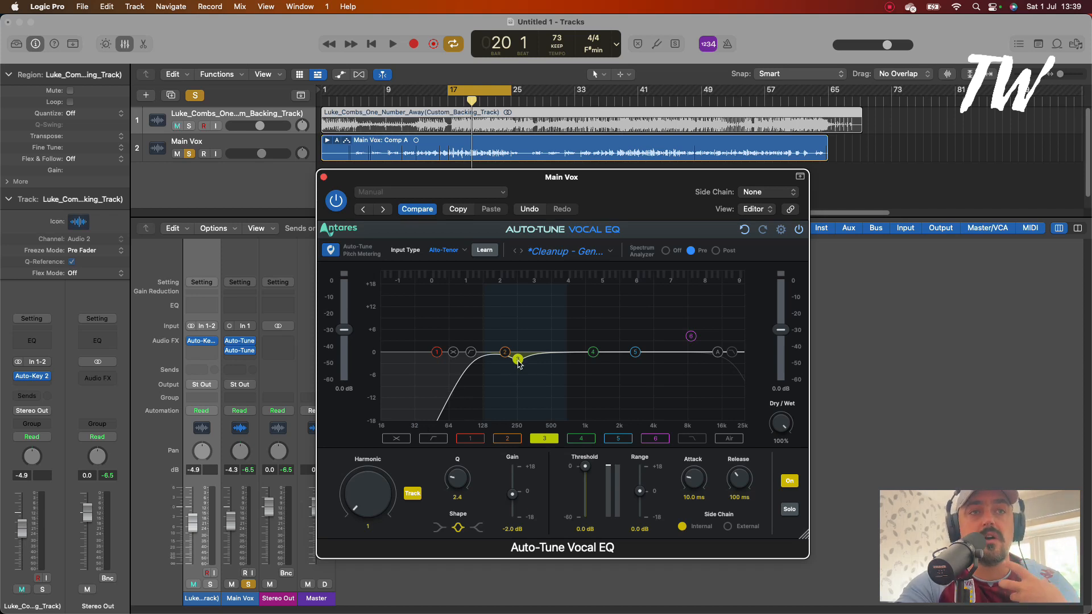
{"action": "key", "text": "ctrl+m"}
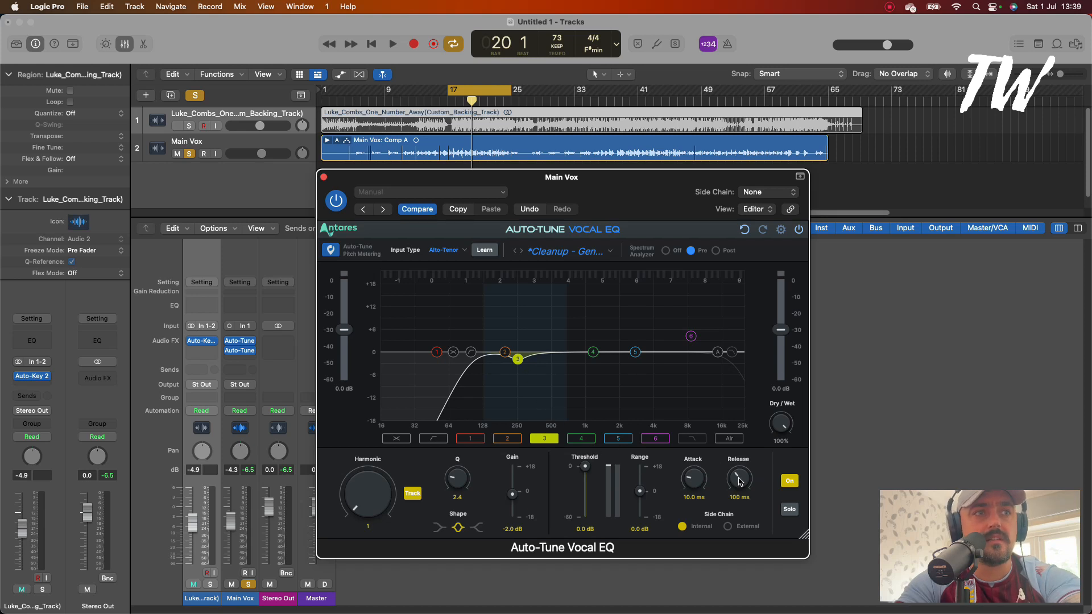
{"action": "key", "text": "ctrl+m"}
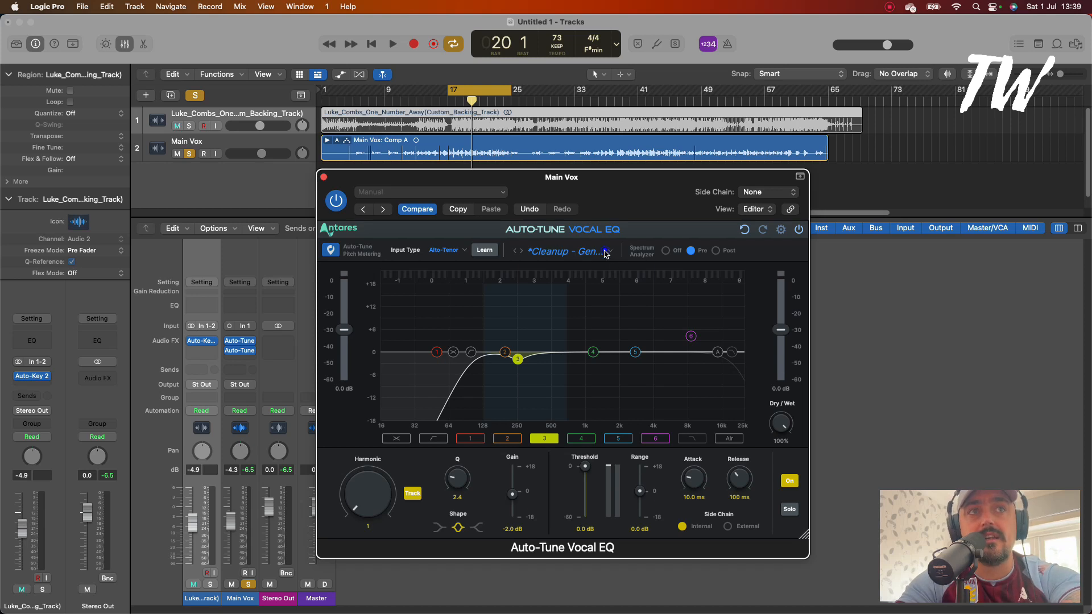
{"action": "left_click", "coordinate": [606, 253]}
{"action": "mouse_move", "coordinate": [630, 396]}
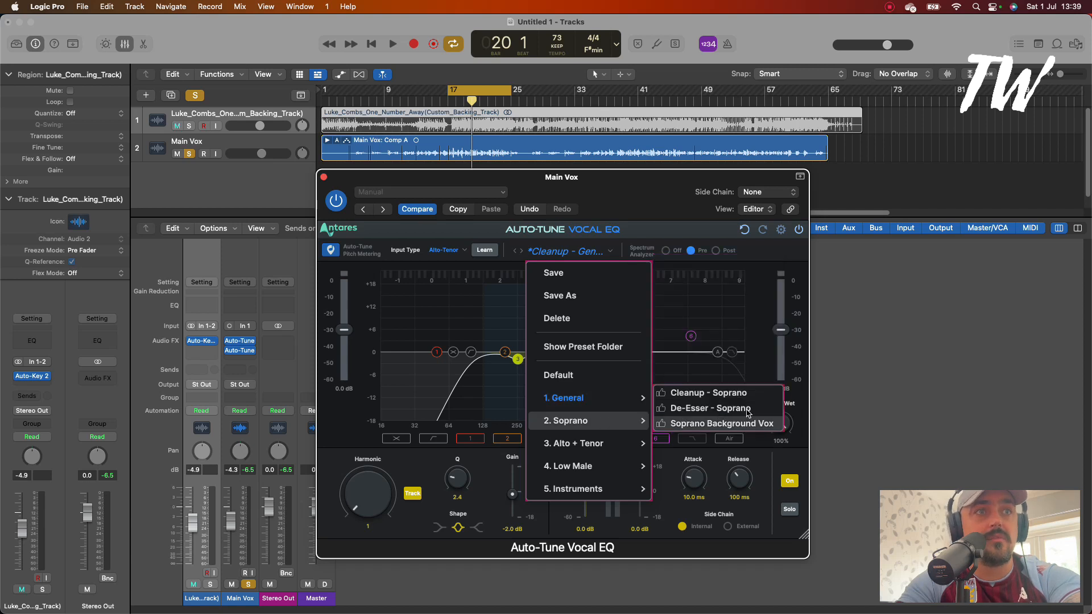
{"action": "mouse_move", "coordinate": [596, 452]}
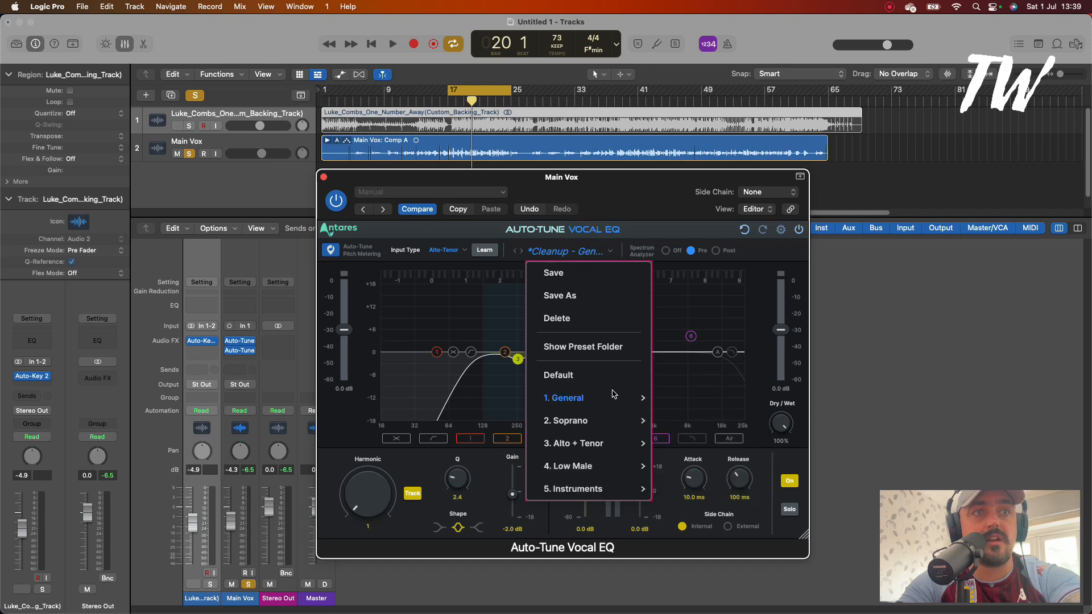
{"action": "mouse_move", "coordinate": [630, 442]}
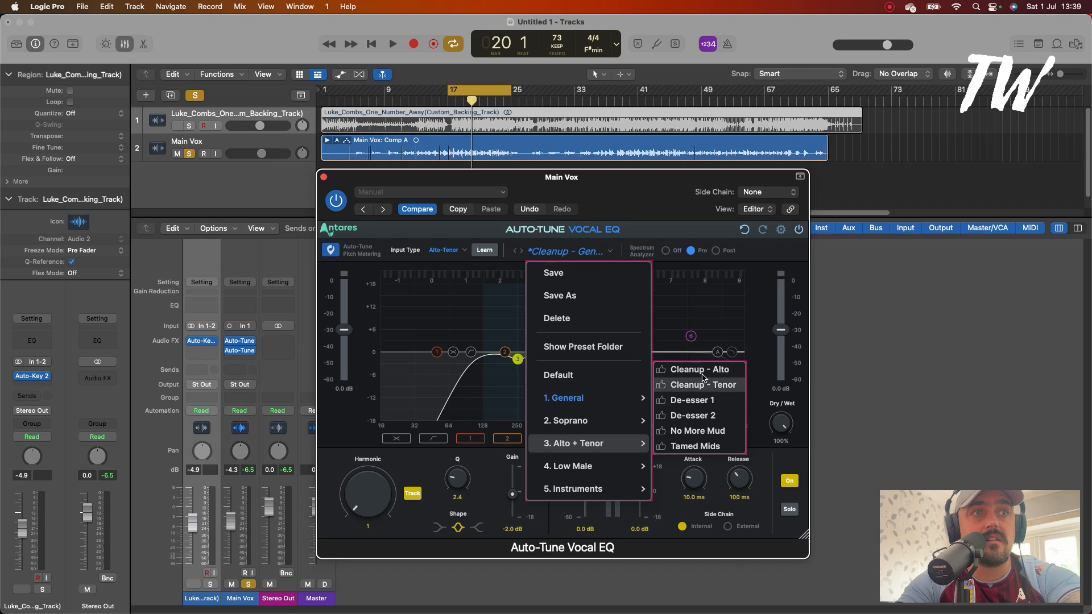
{"action": "mouse_move", "coordinate": [624, 487]}
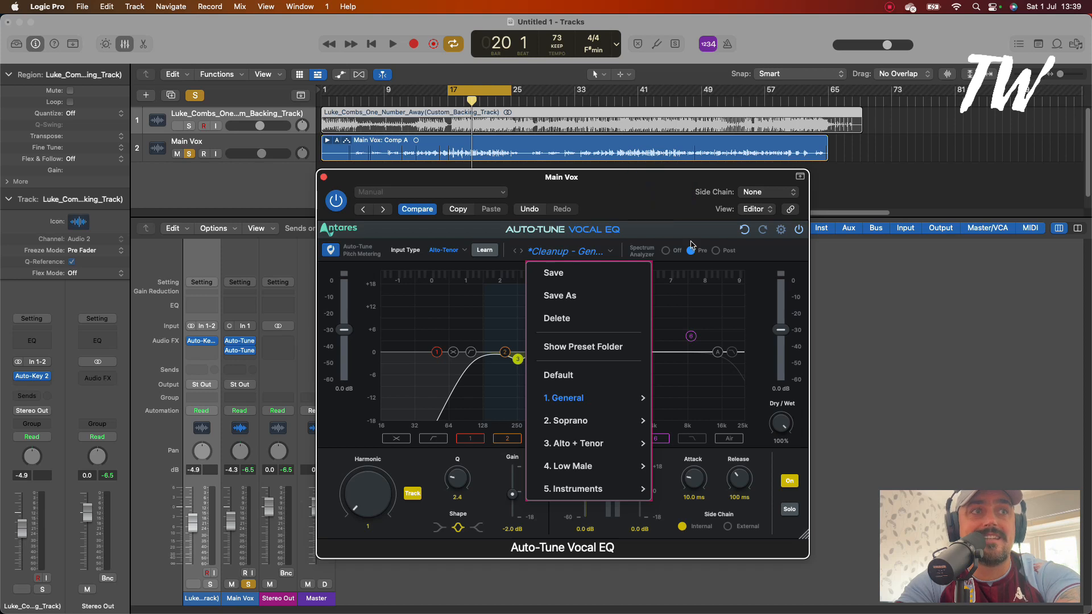
{"action": "left_click", "coordinate": [342, 416]}
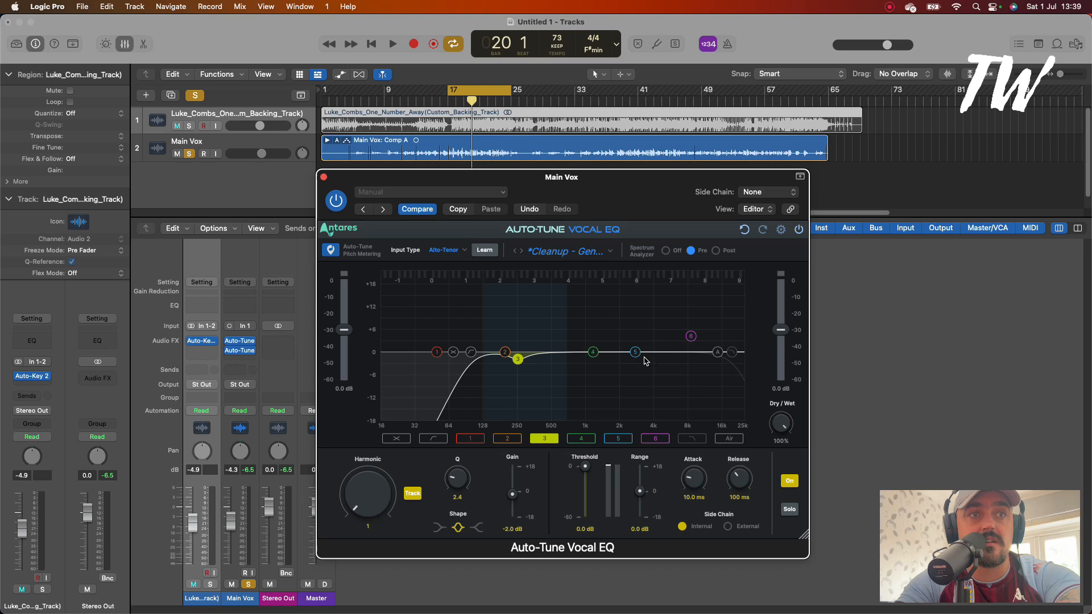
While the vocal plays, move Vocal EQ band 5 to about 4070 Hz with a gain of about 0.6 dB
{"action": "left_click", "coordinate": [618, 438]}
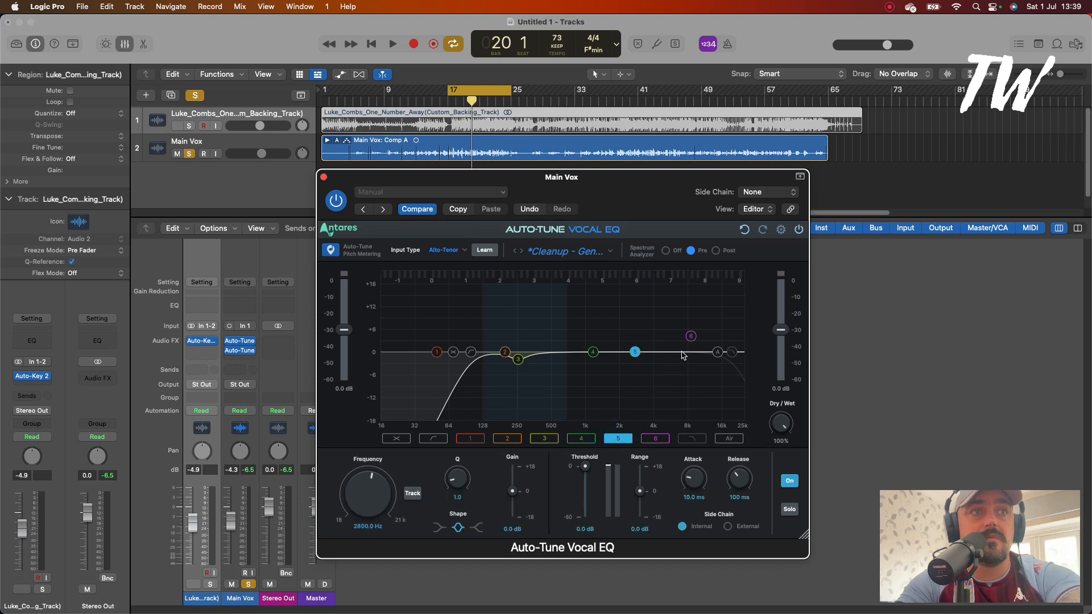
{"action": "key", "text": "space"}
{"action": "left_click_drag", "start_coordinate": [636, 352], "coordinate": [670, 350]}
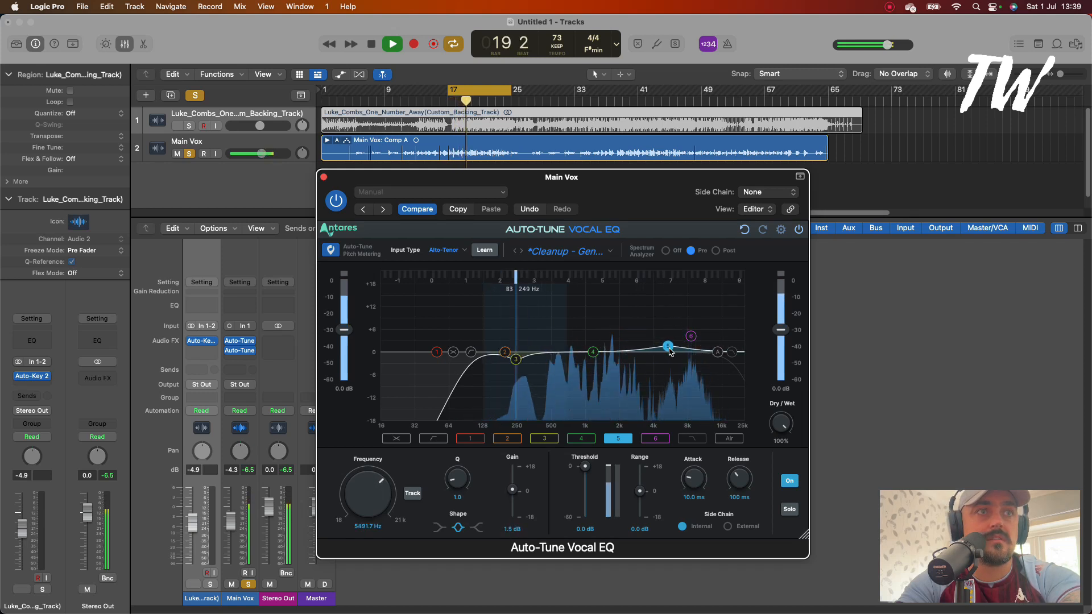
{"action": "left_click_drag", "start_coordinate": [646, 388], "coordinate": [656, 349]}
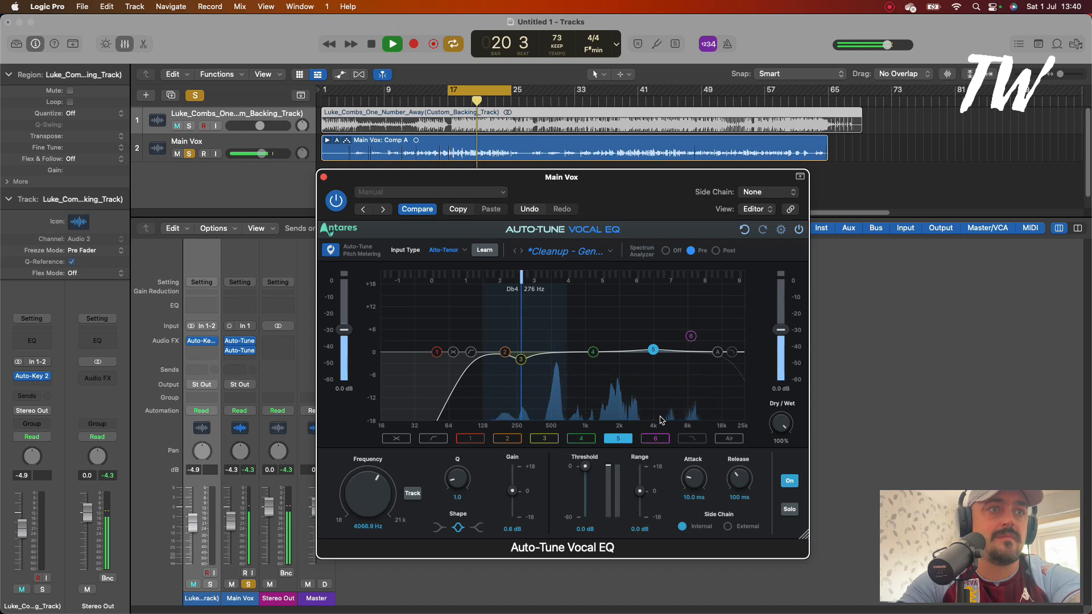
Reshape Vocal EQ band 6 to about 3 dB gain at 8617 Hz with a Q of 1.9, stop playback and close the plug-in window
{"action": "left_click", "coordinate": [690, 336]}
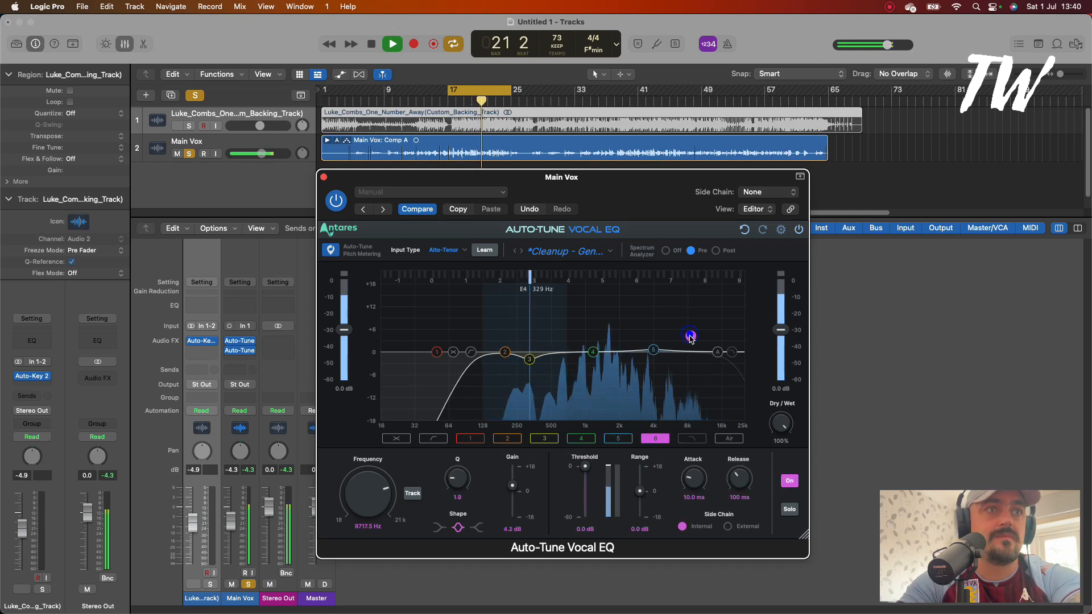
{"action": "left_click_drag", "start_coordinate": [690, 338], "coordinate": [691, 343]}
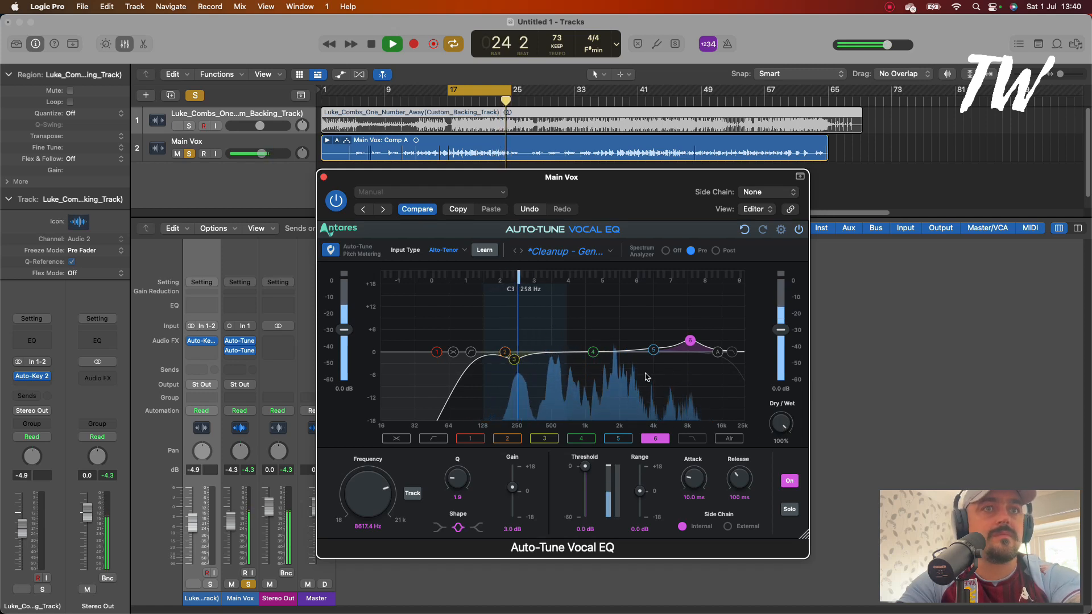
{"action": "key", "text": "space"}
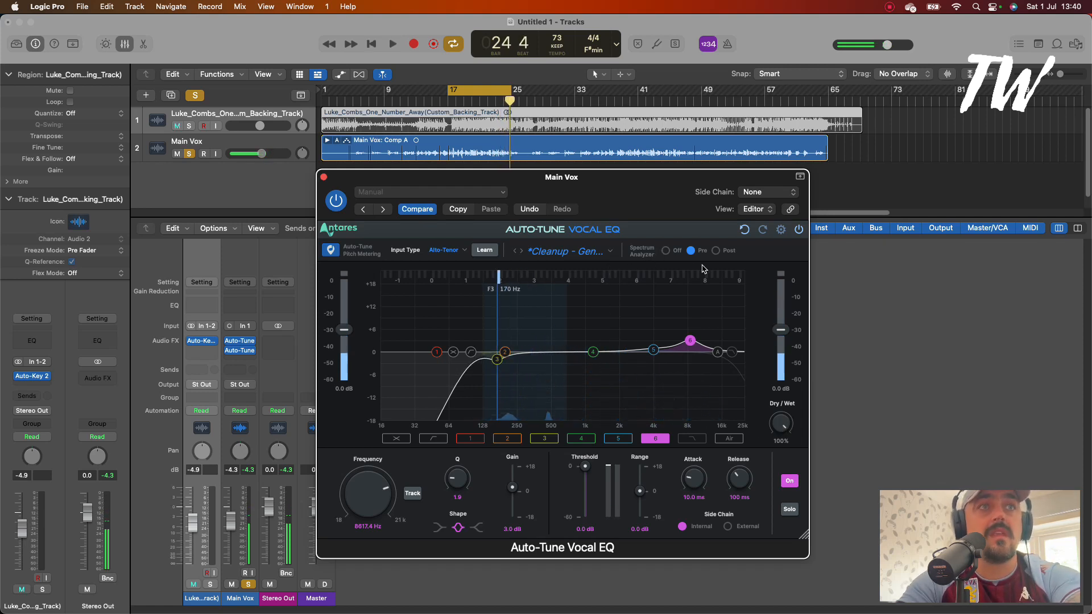
{"action": "left_click", "coordinate": [324, 177]}
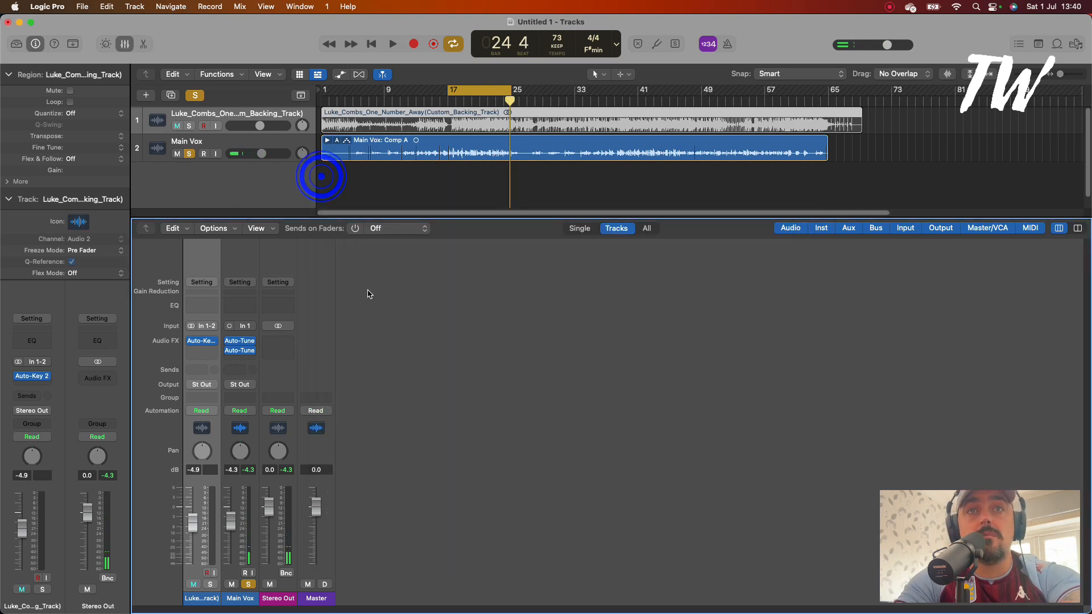
Insert the mono Auto-Tune Vocal Compressor after Auto-Tune Vocal EQ on the Main Vox channel
{"action": "left_click", "coordinate": [239, 358]}
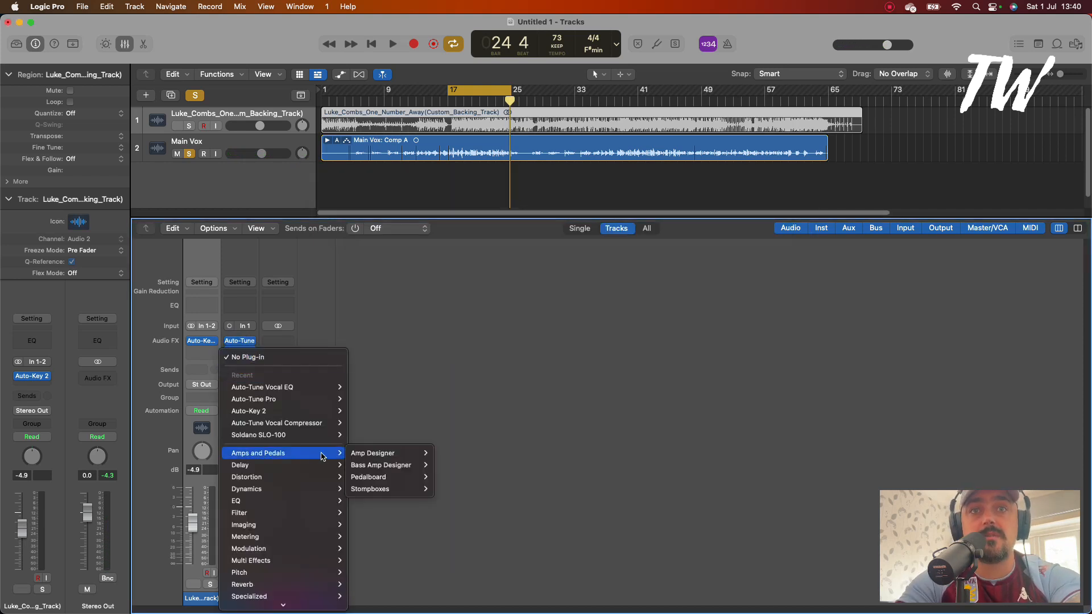
{"action": "mouse_move", "coordinate": [302, 429]}
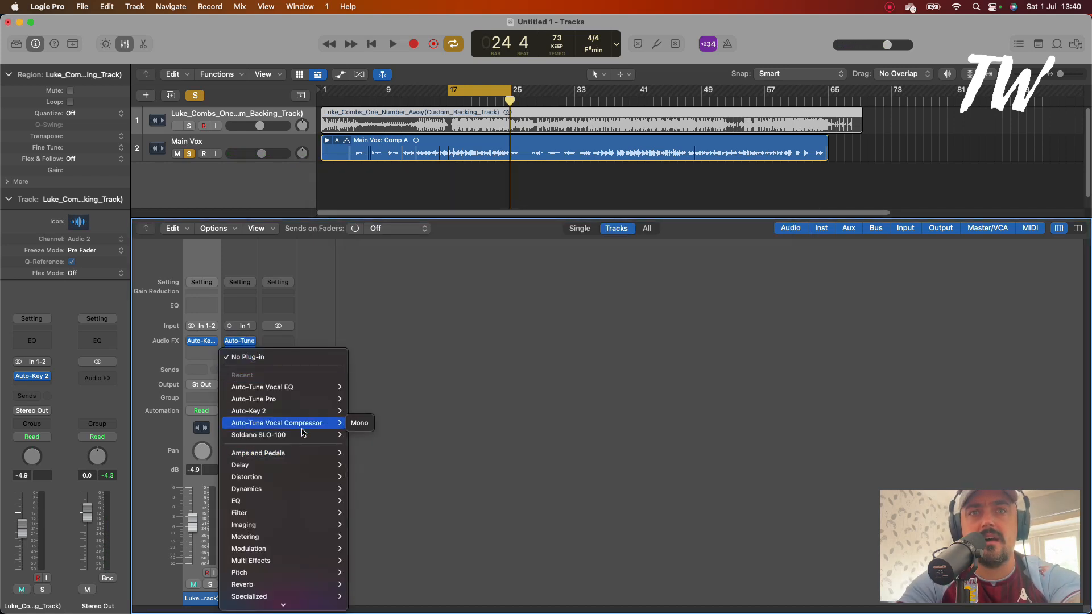
{"action": "left_click", "coordinate": [359, 422]}
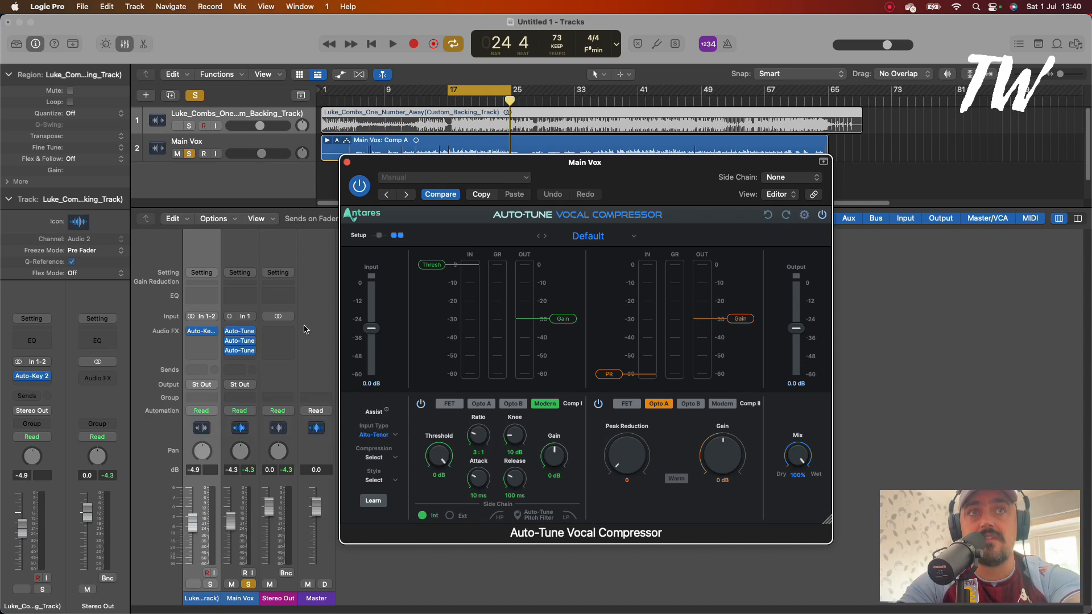
Try Vocal Compressor's single-compressor setup and return to the dual-compressor setup
{"action": "left_click", "coordinate": [589, 236]}
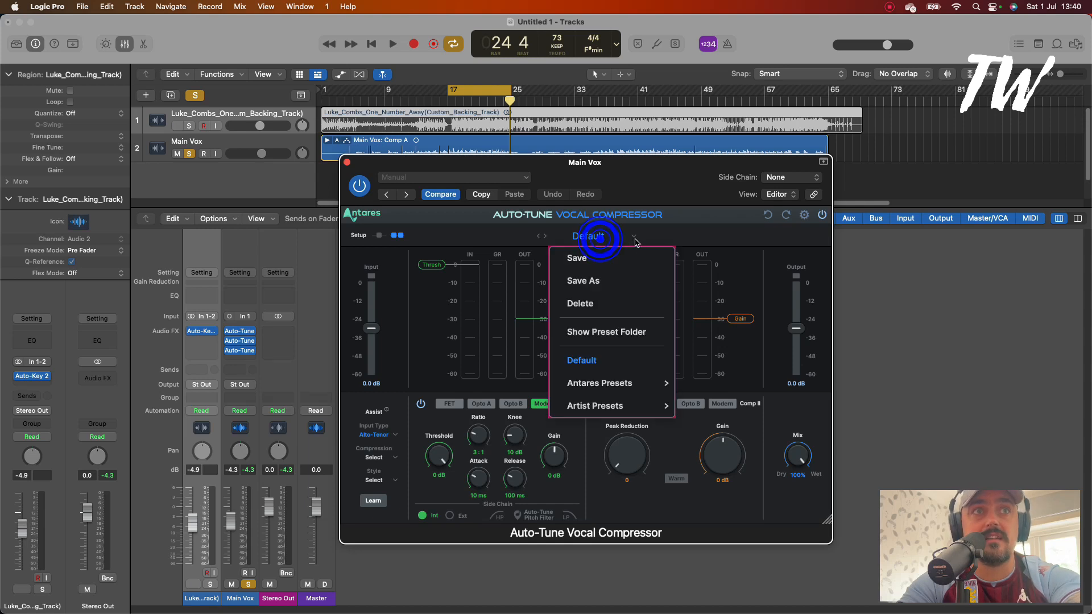
{"action": "left_click", "coordinate": [472, 242]}
{"action": "left_click", "coordinate": [381, 236]}
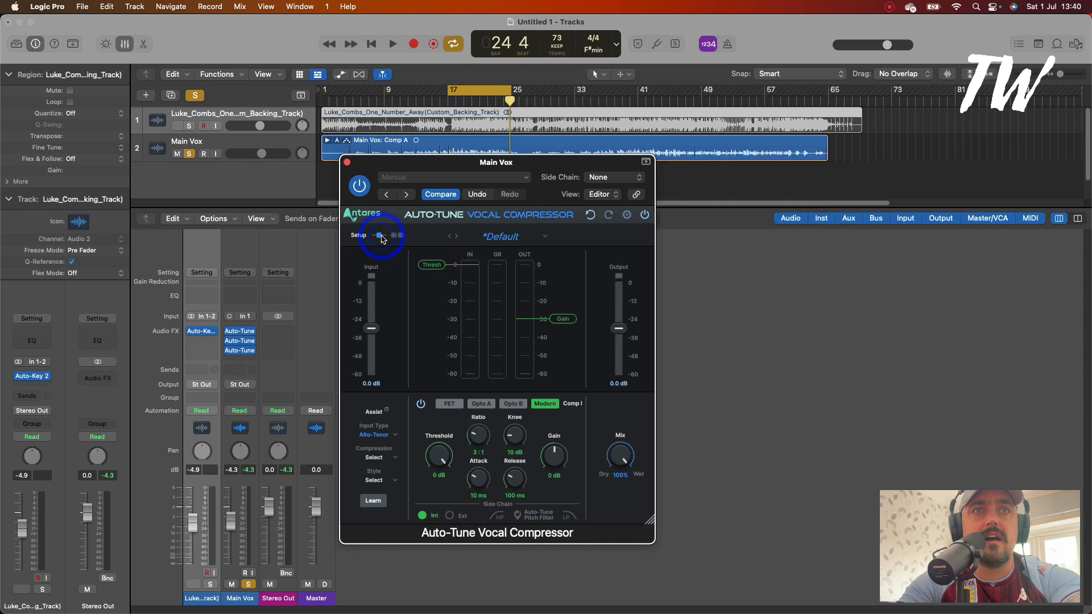
{"action": "left_click", "coordinate": [397, 236]}
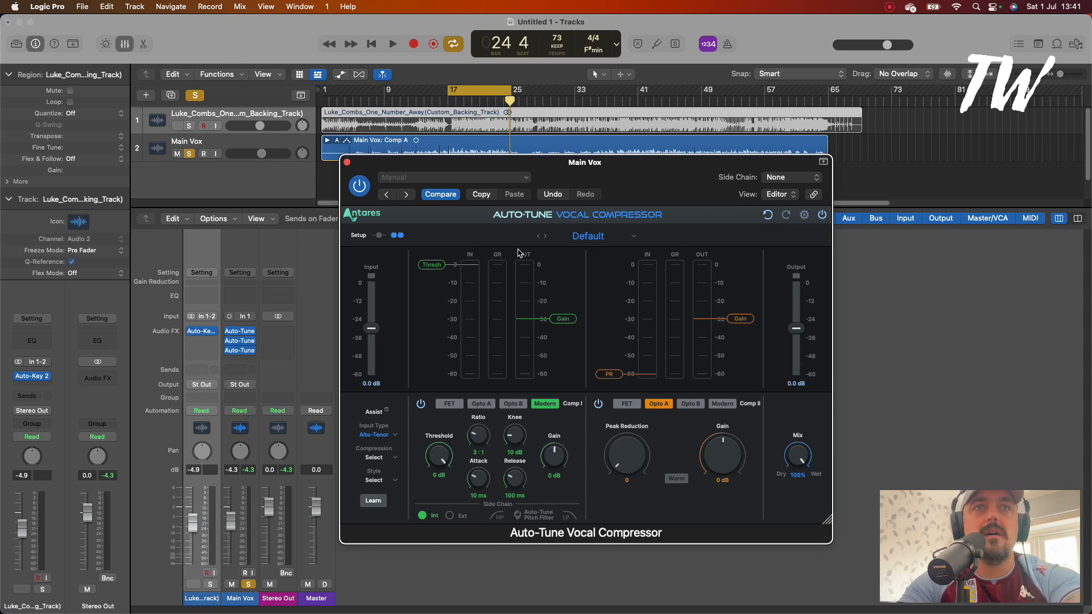
Set Vocal Compressor's Assist to Alto-Tenor input type, Controlled compression and Warm & Full style
{"action": "left_click", "coordinate": [379, 435]}
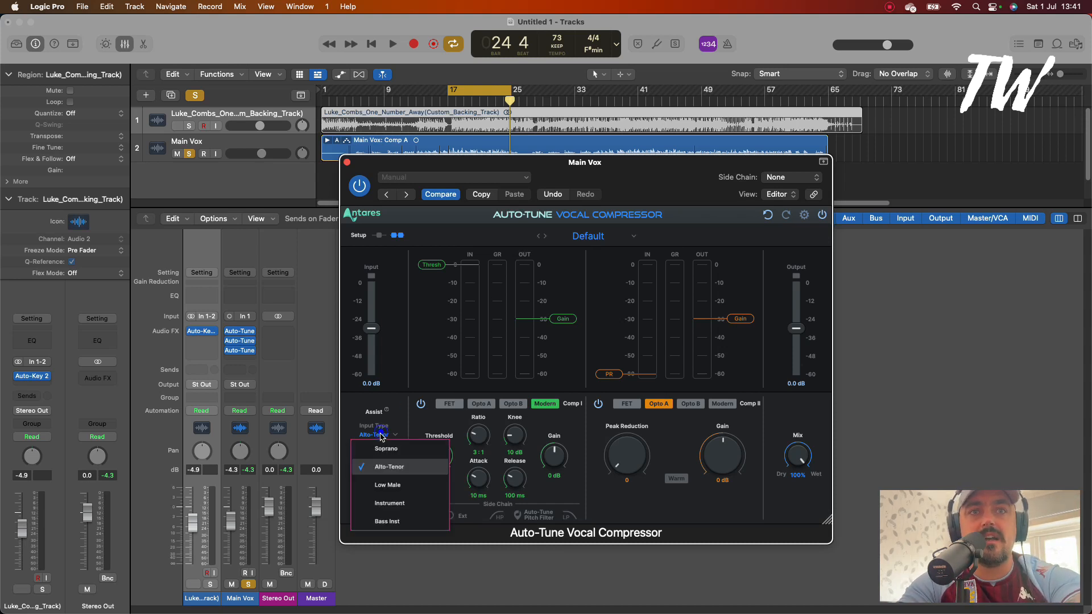
{"action": "left_click", "coordinate": [382, 473]}
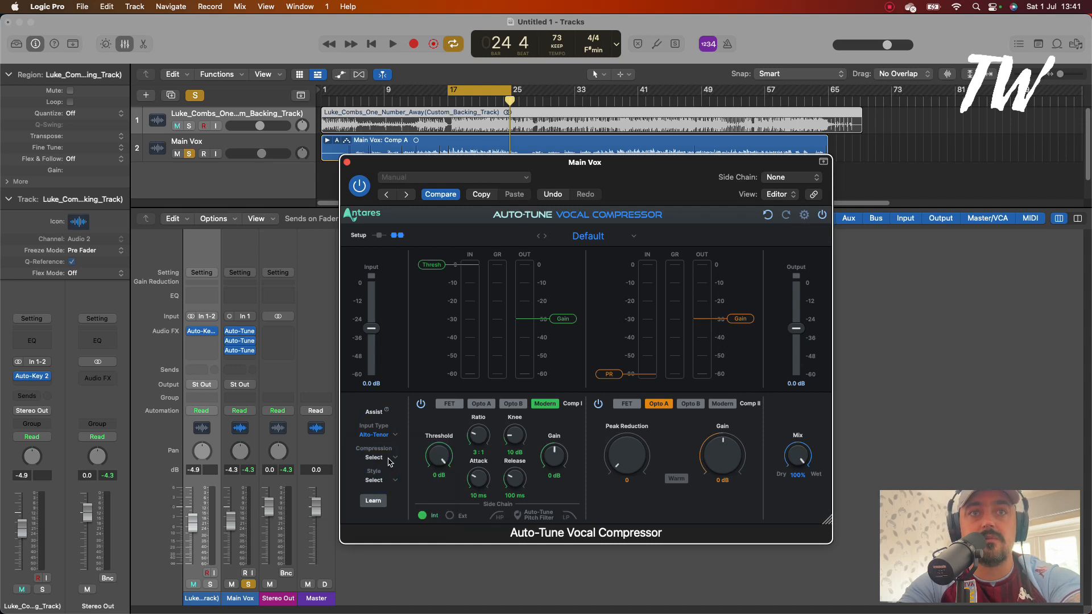
{"action": "left_click", "coordinate": [389, 461]}
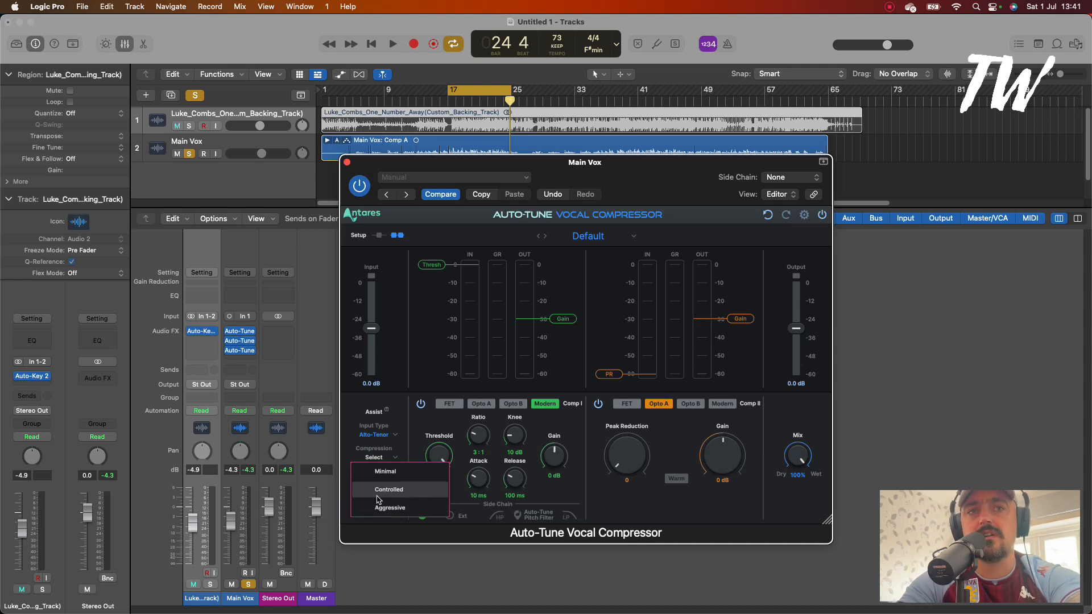
{"action": "left_click", "coordinate": [401, 491]}
{"action": "left_click", "coordinate": [376, 482]}
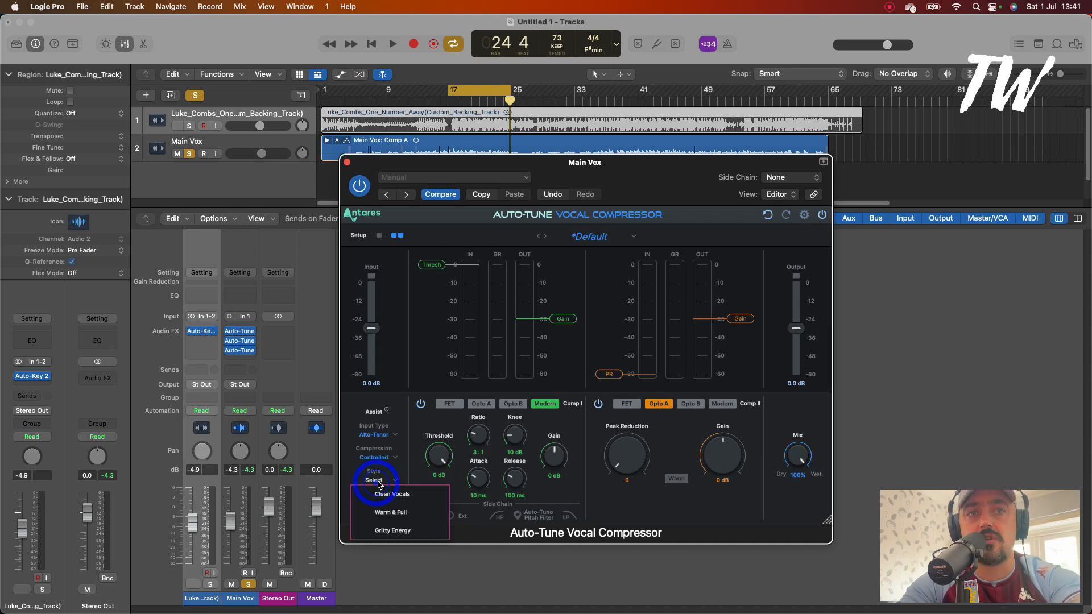
{"action": "left_click", "coordinate": [390, 514]}
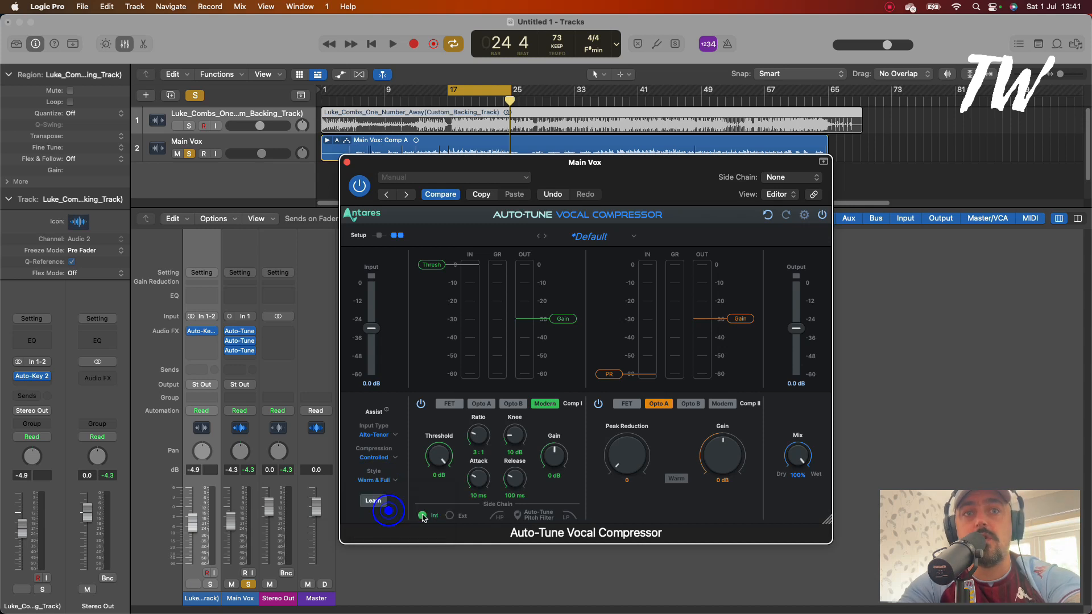
Let Vocal Compressor's Assist learn from the playing vocal and apply its suggested settings to both compressors
{"action": "left_click", "coordinate": [373, 501]}
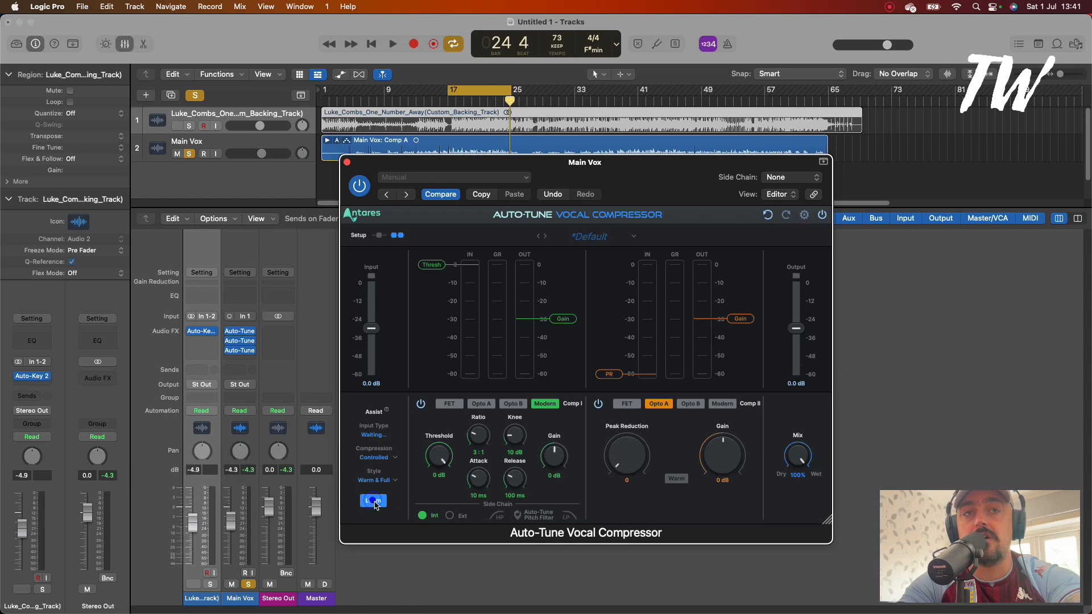
{"action": "key", "text": "space"}
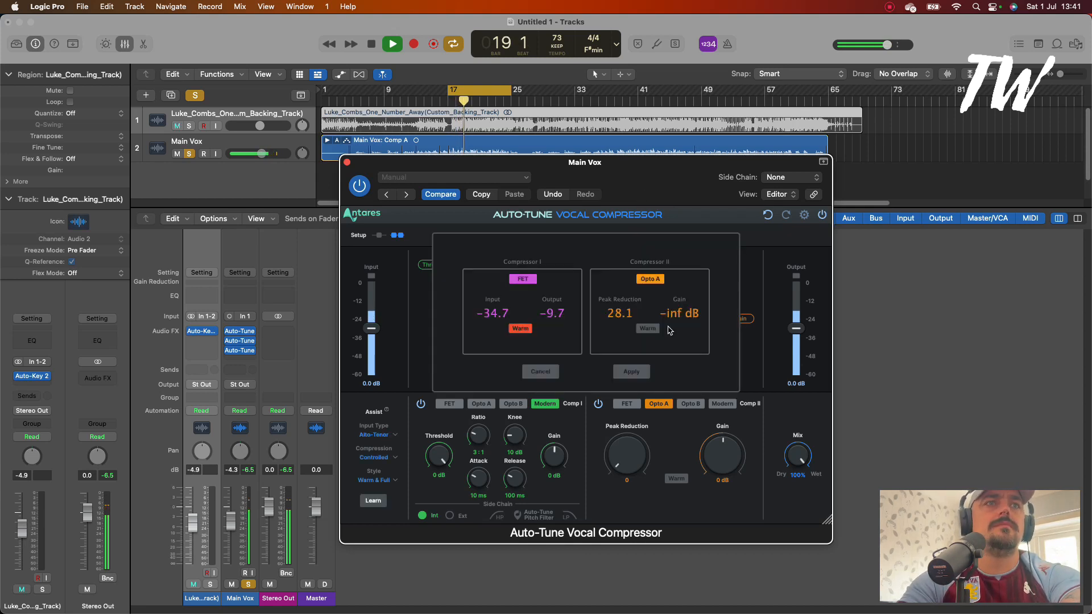
{"action": "left_click", "coordinate": [635, 374]}
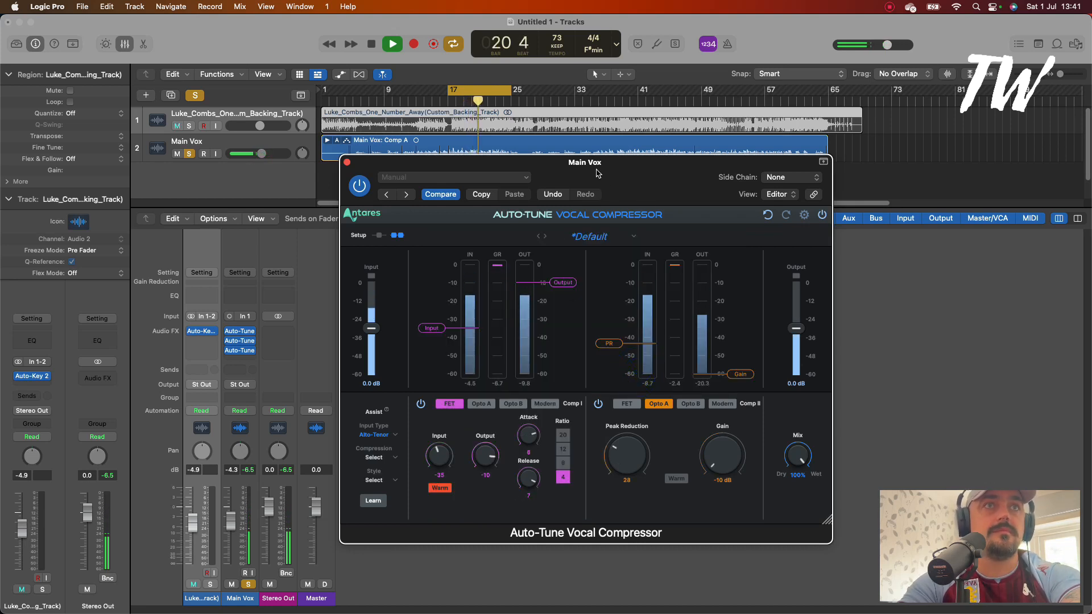
Raise the Main Vox level to 3.0 dB and set Compressor II's gain to -6 dB
{"action": "left_click_drag", "start_coordinate": [635, 165], "coordinate": [781, 152]}
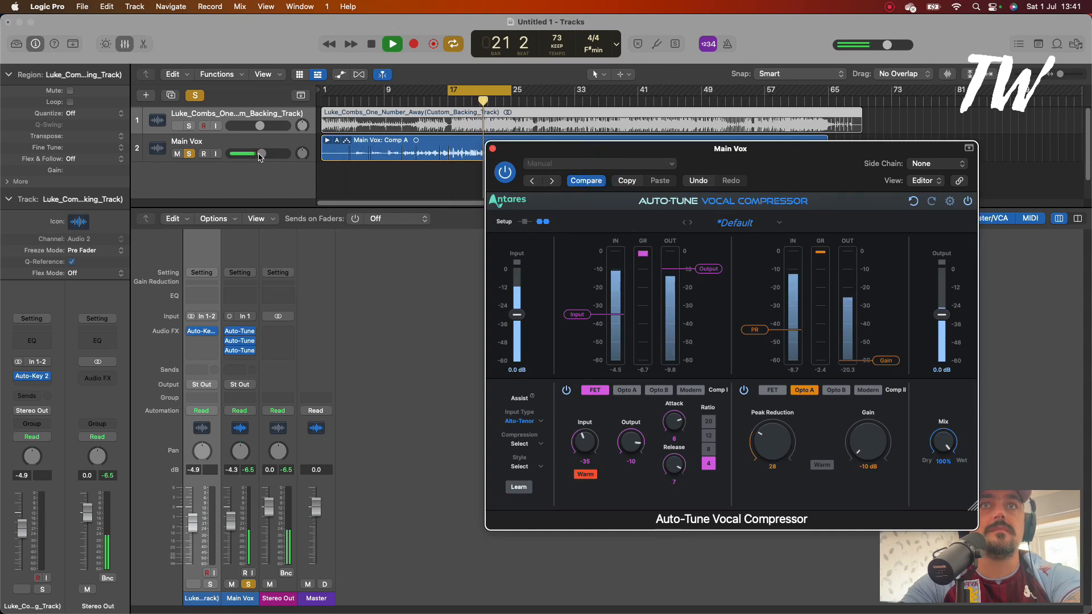
{"action": "left_click_drag", "start_coordinate": [261, 156], "coordinate": [279, 156]}
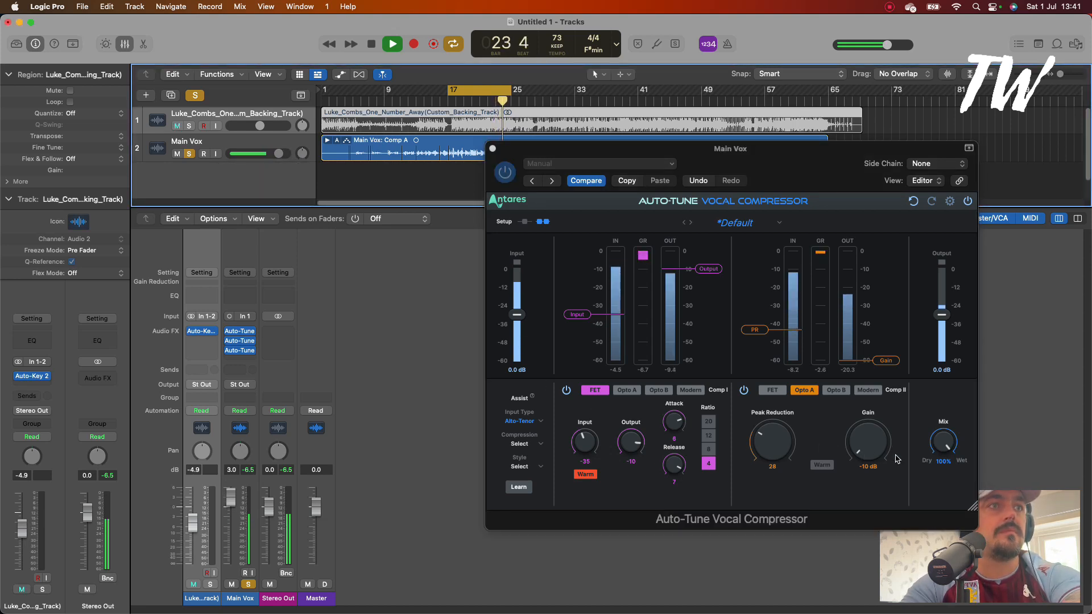
{"action": "left_click", "coordinate": [872, 447]}
{"action": "mouse_move", "coordinate": [873, 447]}
{"action": "left_mouse_down"}
{"action": "mouse_move", "coordinate": [870, 434]}
{"action": "mouse_move", "coordinate": [875, 453]}
{"action": "mouse_move", "coordinate": [890, 443]}
{"action": "left_mouse_up"}
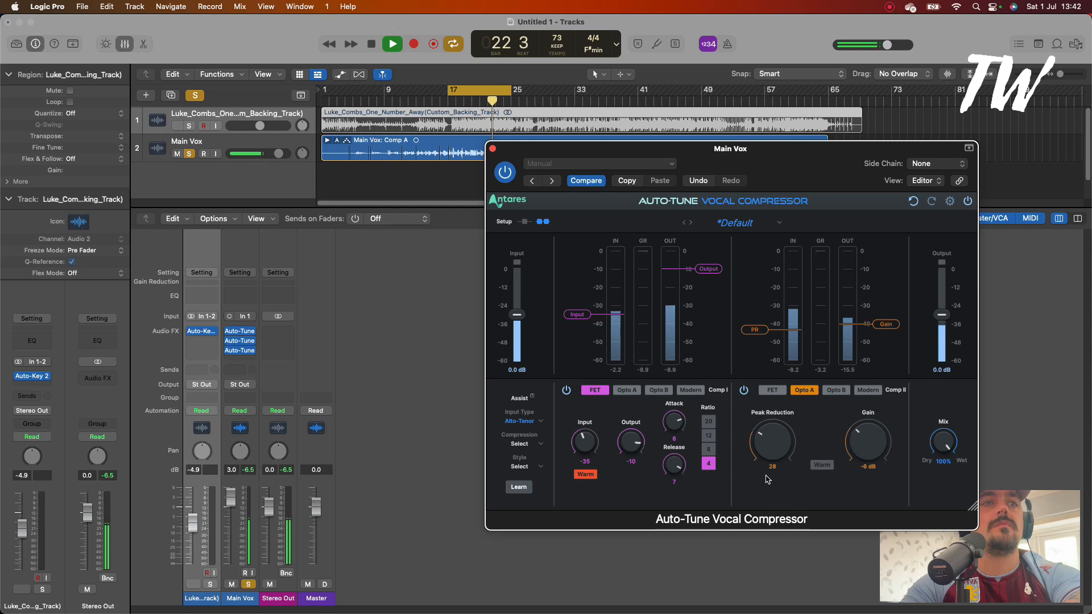
Compare Compressor II with and without Warm, keep Warm at 3 dB, lower its gain to -7 dB and close the plug-in window
{"action": "left_click", "coordinate": [822, 465]}
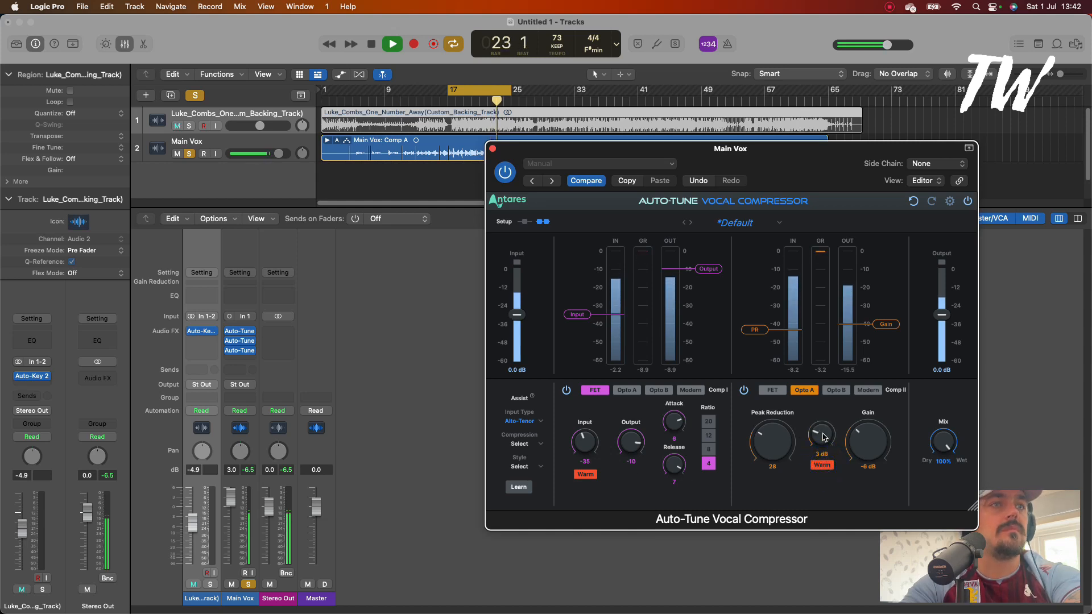
{"action": "key", "text": "space"}
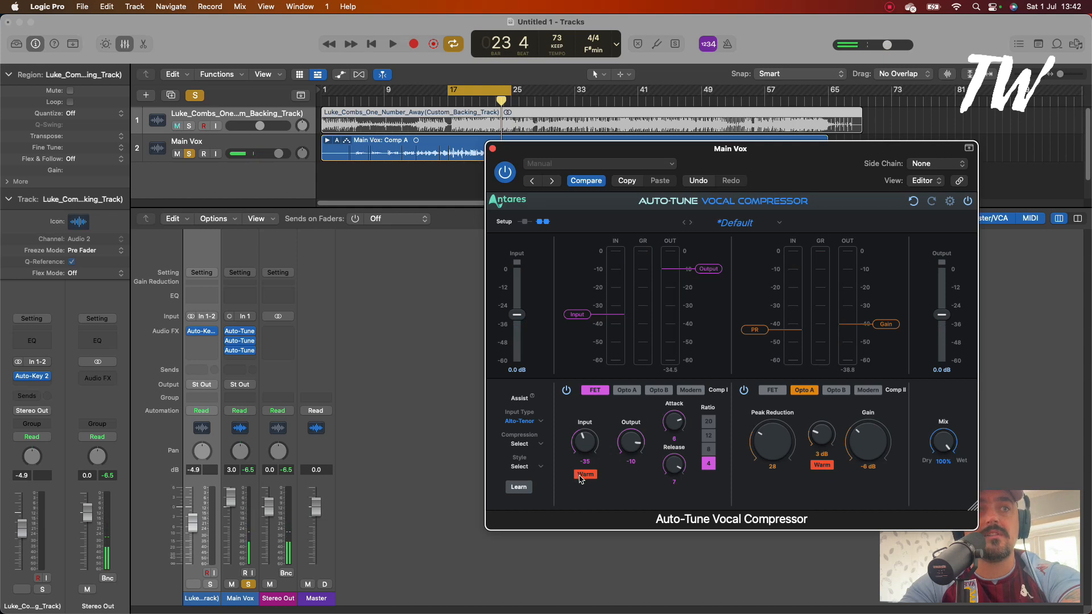
{"action": "key", "text": "space"}
{"action": "left_click", "coordinate": [822, 465]}
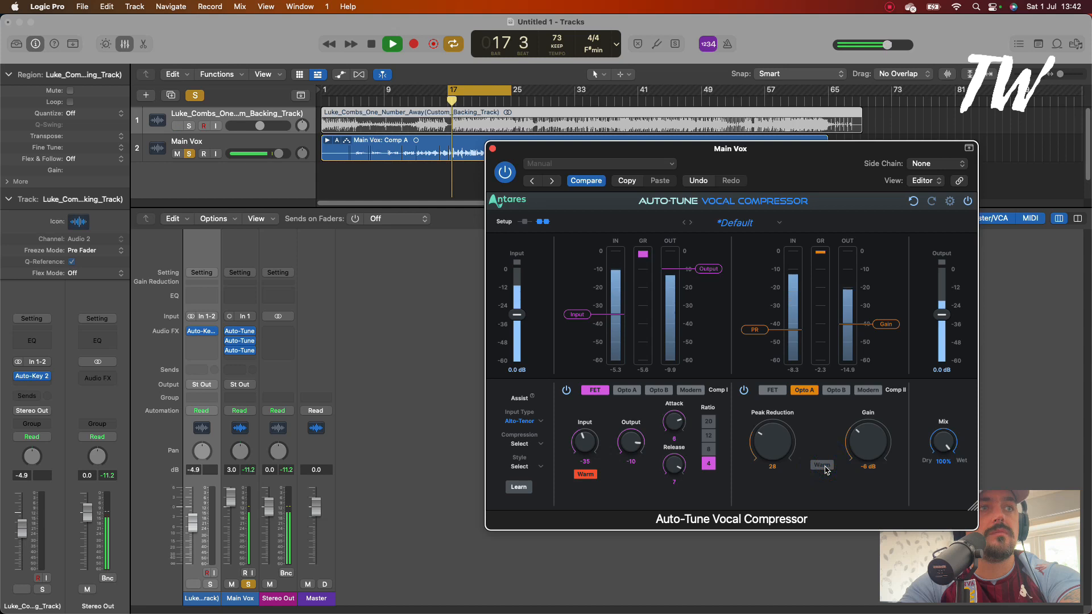
{"action": "left_click", "coordinate": [825, 467]}
{"action": "left_click_drag", "start_coordinate": [823, 436], "coordinate": [826, 418]}
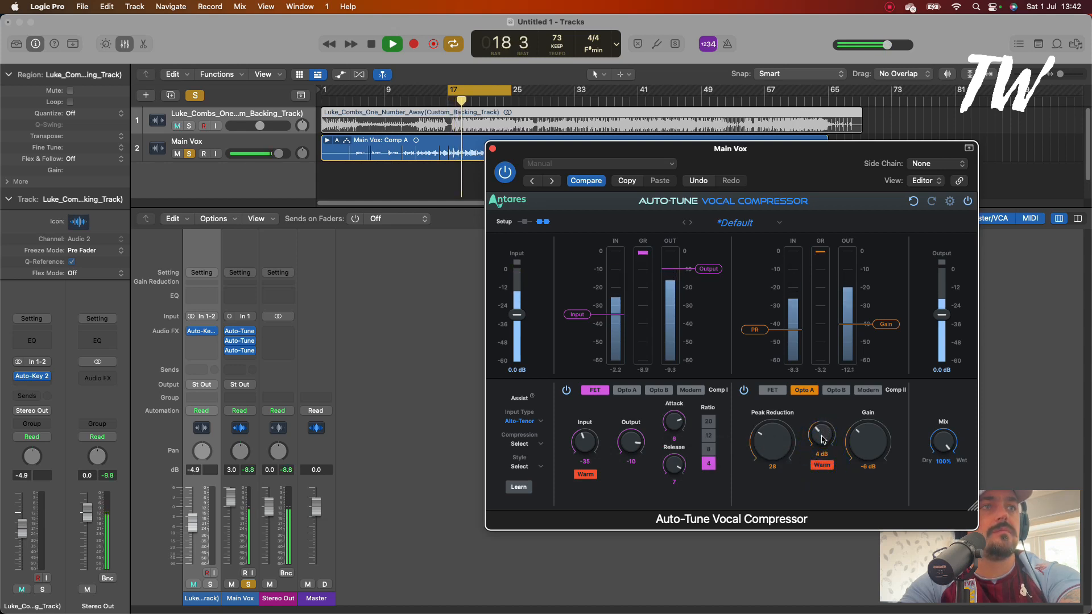
{"action": "left_click_drag", "start_coordinate": [823, 438], "coordinate": [864, 455]}
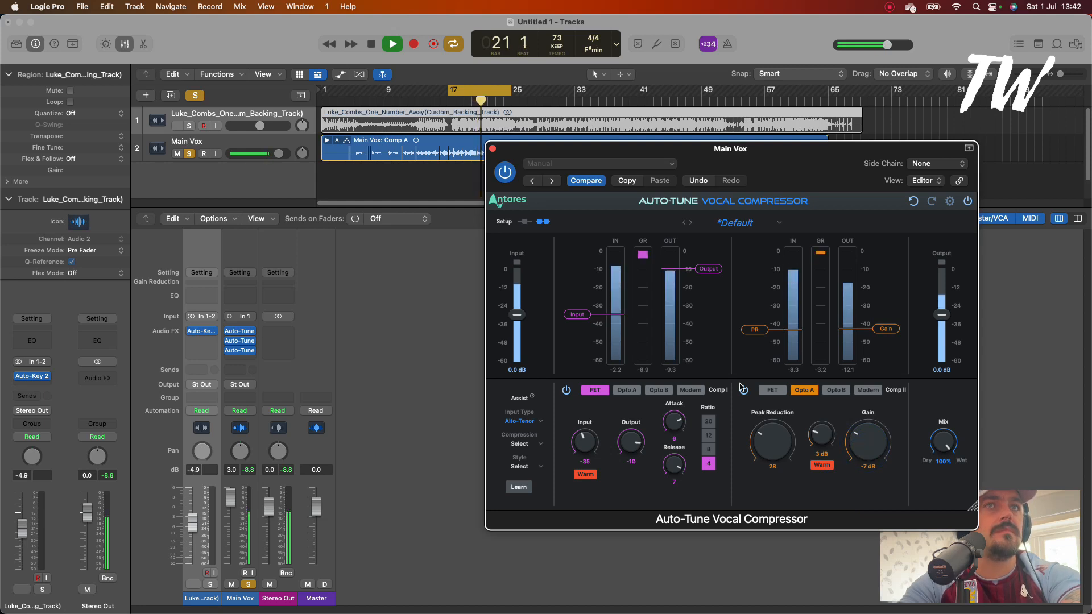
{"action": "left_click", "coordinate": [493, 149]}
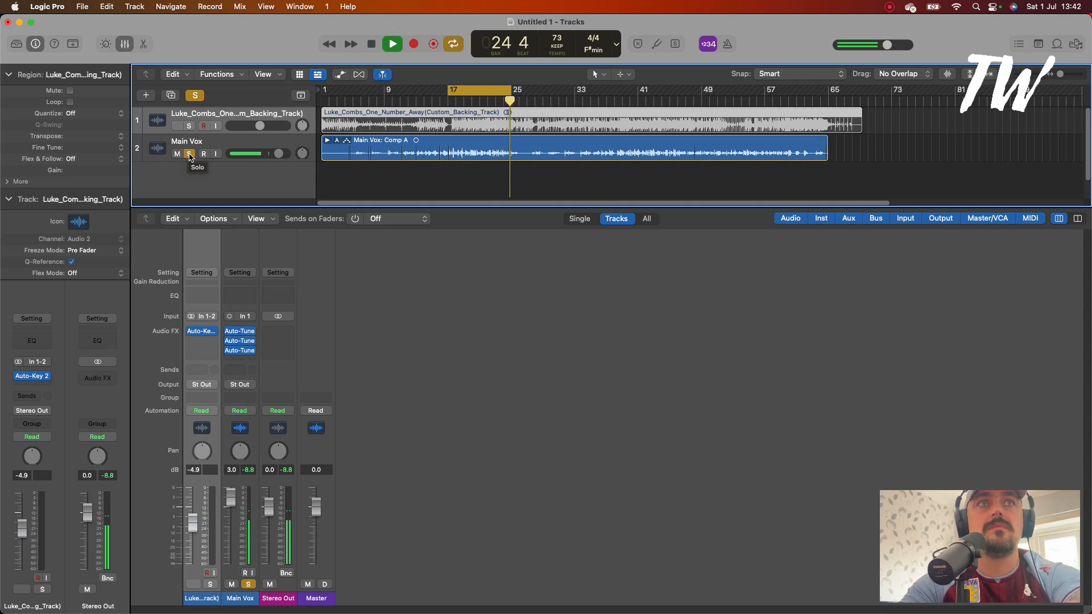
Stop playback and take the Main Vox track out of solo
{"action": "key", "text": "space"}
{"action": "left_click", "coordinate": [190, 154]}
{"action": "left_click", "coordinate": [190, 155]}
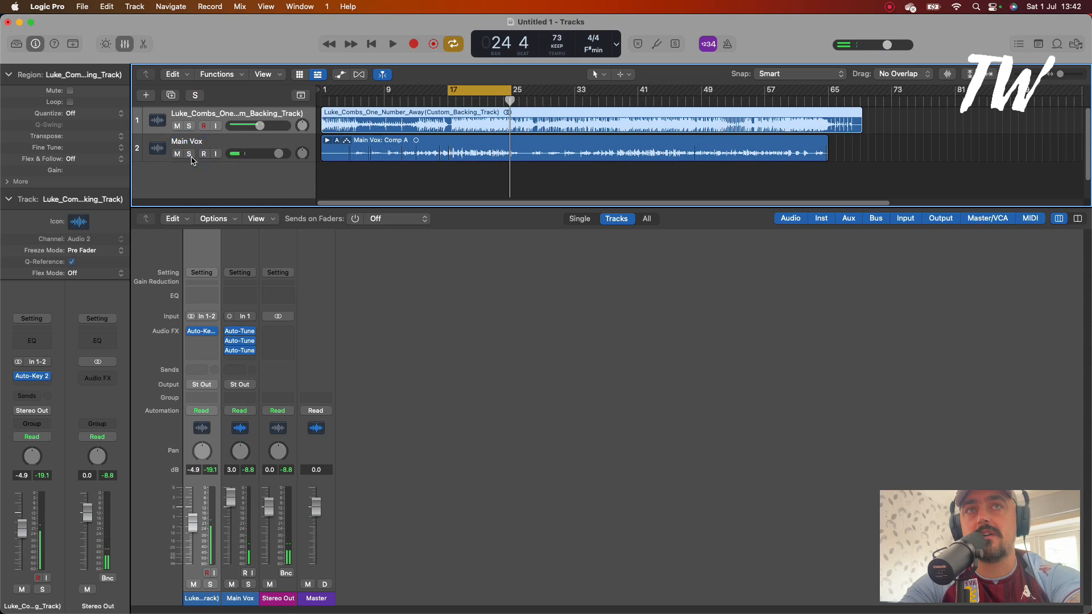
During playback of both tracks, balance the backing track at -12.8 dB against Main Vox at 3.4 dB
{"action": "key", "text": "space"}
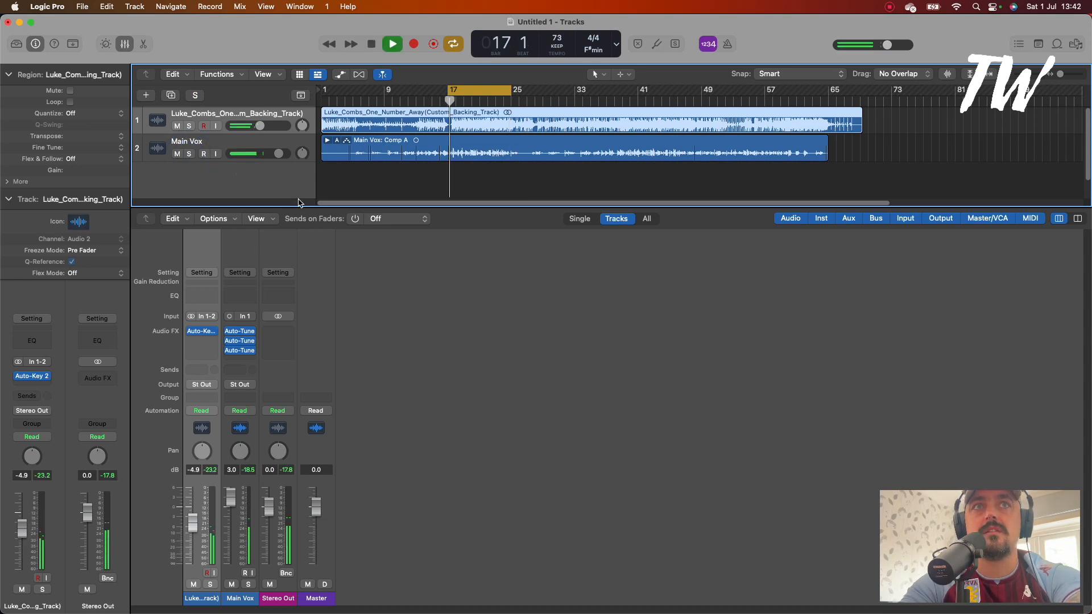
{"action": "left_click_drag", "start_coordinate": [259, 126], "coordinate": [248, 125]}
{"action": "left_click_drag", "start_coordinate": [197, 538], "coordinate": [197, 533]}
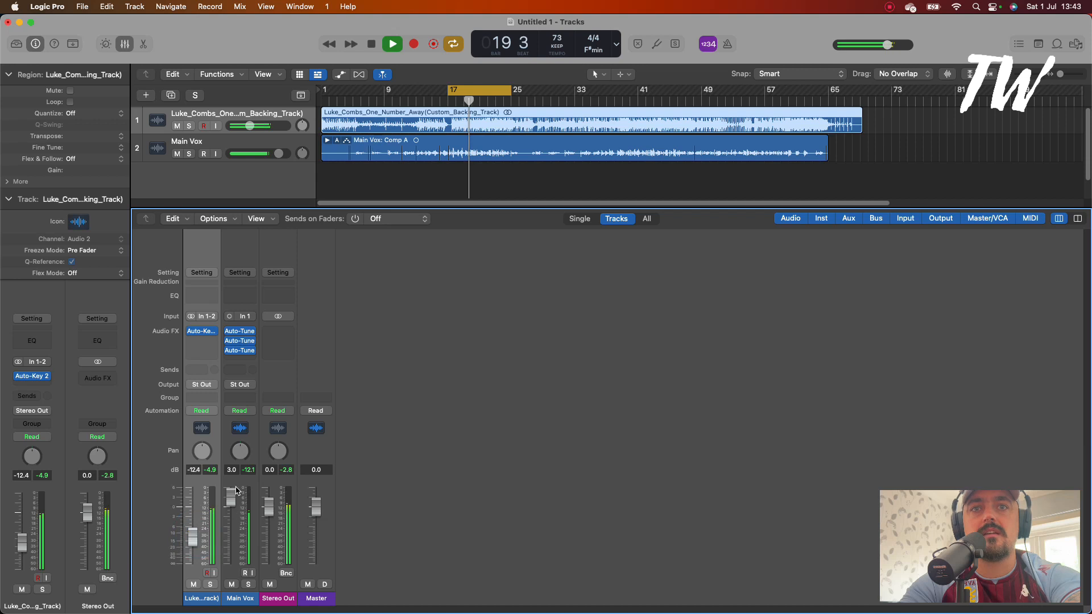
{"action": "left_click_drag", "start_coordinate": [230, 499], "coordinate": [230, 495]}
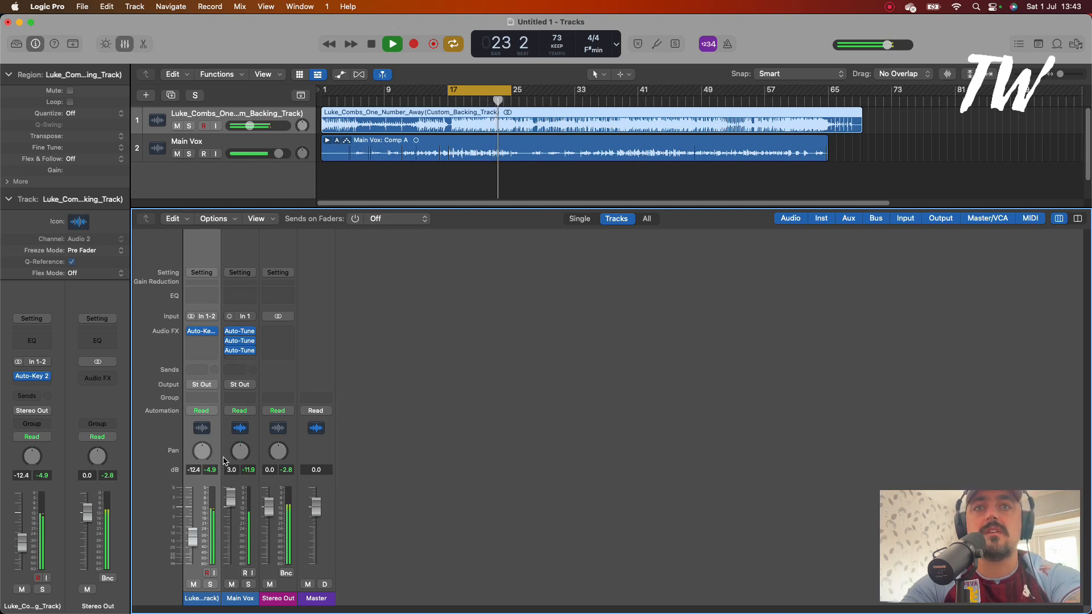
{"action": "left_click_drag", "start_coordinate": [239, 514], "coordinate": [233, 505]}
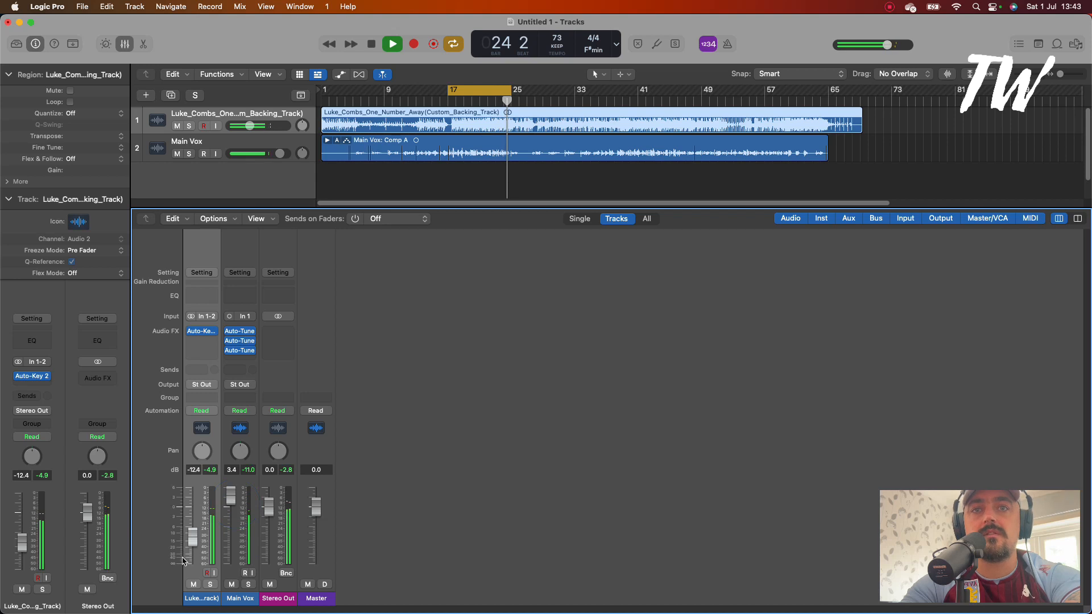
{"action": "left_click_drag", "start_coordinate": [193, 544], "coordinate": [193, 538]}
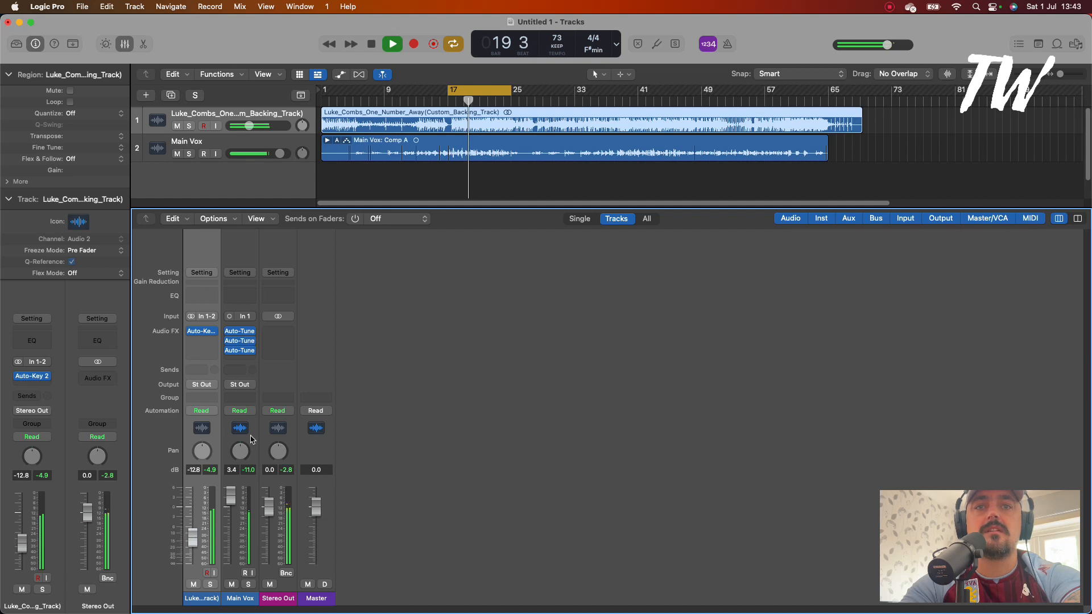
Stop playback and look through the Antares Audio Units available for the next free Audio FX slot on Main Vox
{"action": "left_click", "coordinate": [222, 145]}
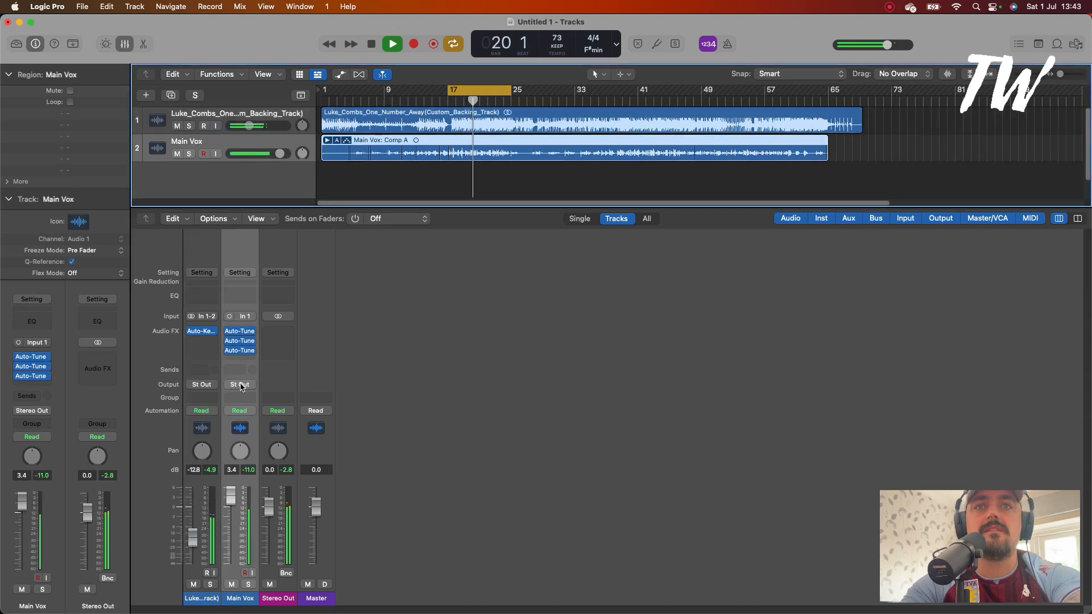
{"action": "key", "text": "space"}
{"action": "left_click", "coordinate": [241, 358]}
{"action": "mouse_move", "coordinate": [312, 429]}
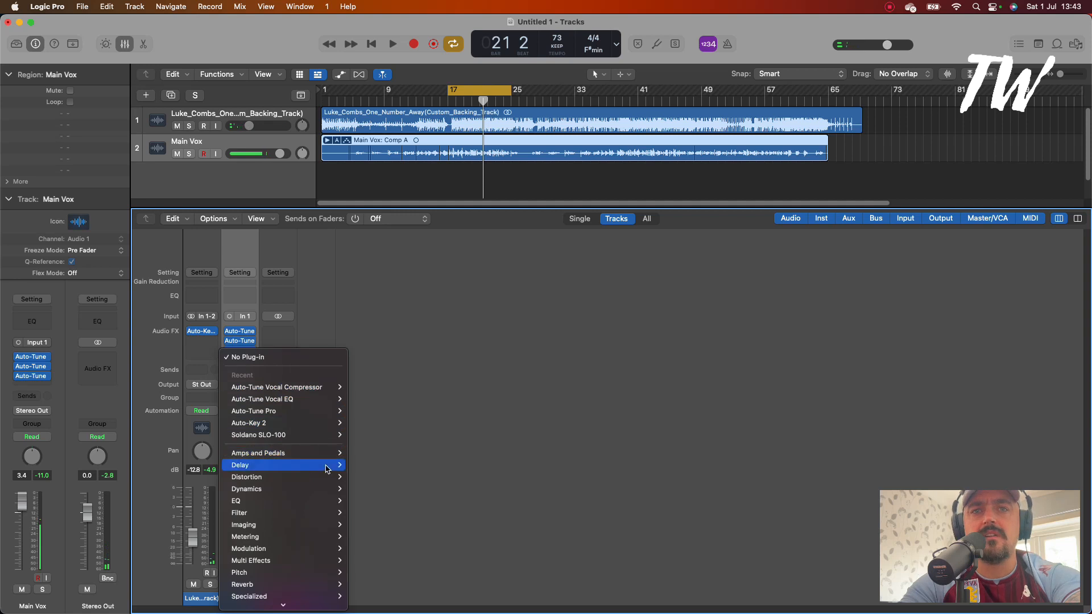
{"action": "mouse_move", "coordinate": [328, 469]}
{"action": "mouse_move", "coordinate": [328, 606]}
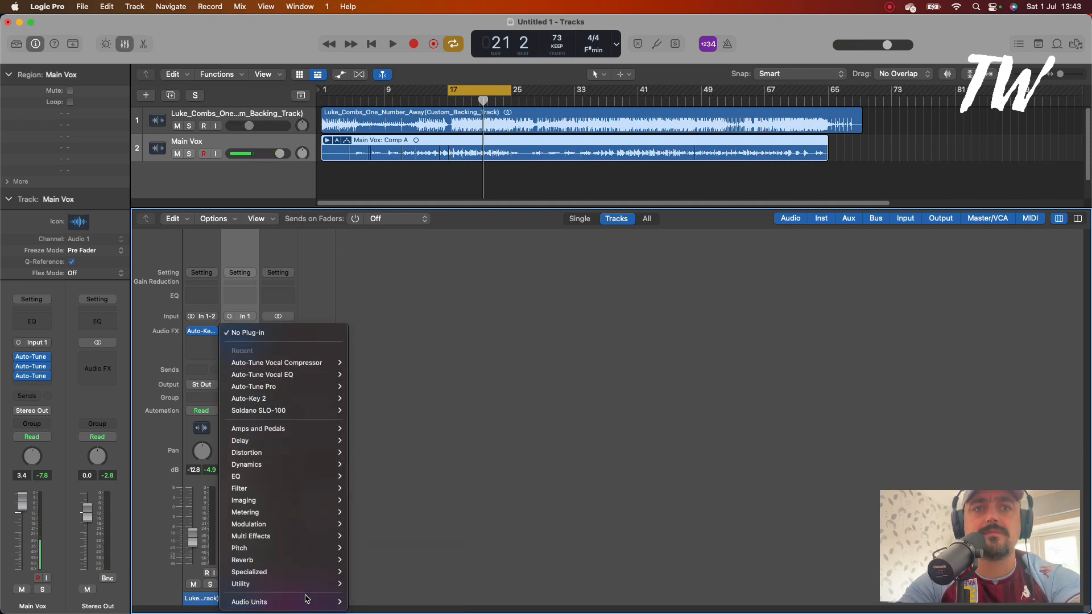
{"action": "mouse_move", "coordinate": [310, 585]}
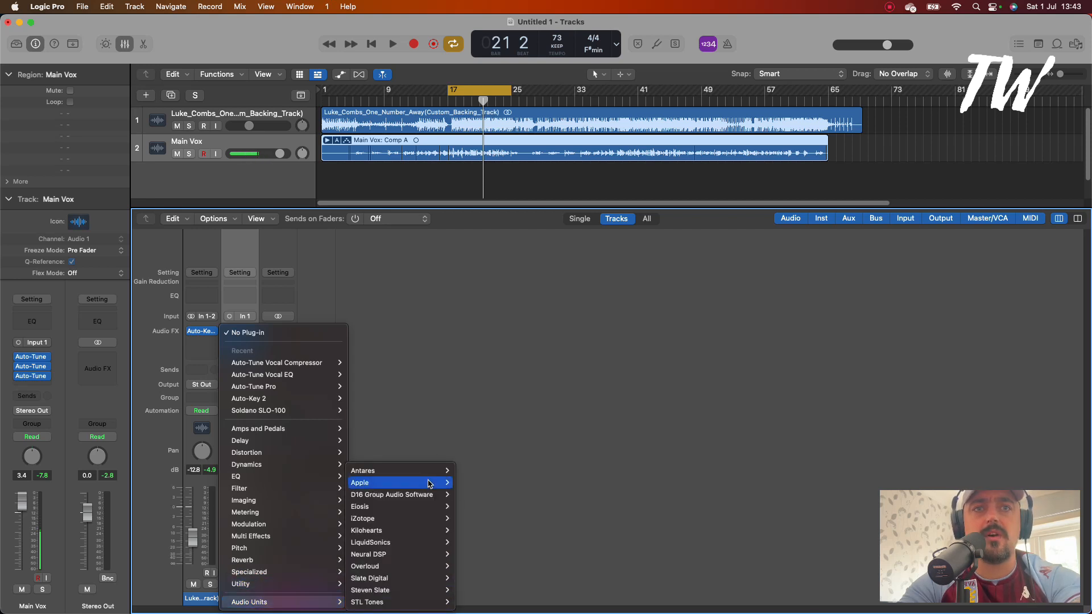
{"action": "mouse_move", "coordinate": [446, 473]}
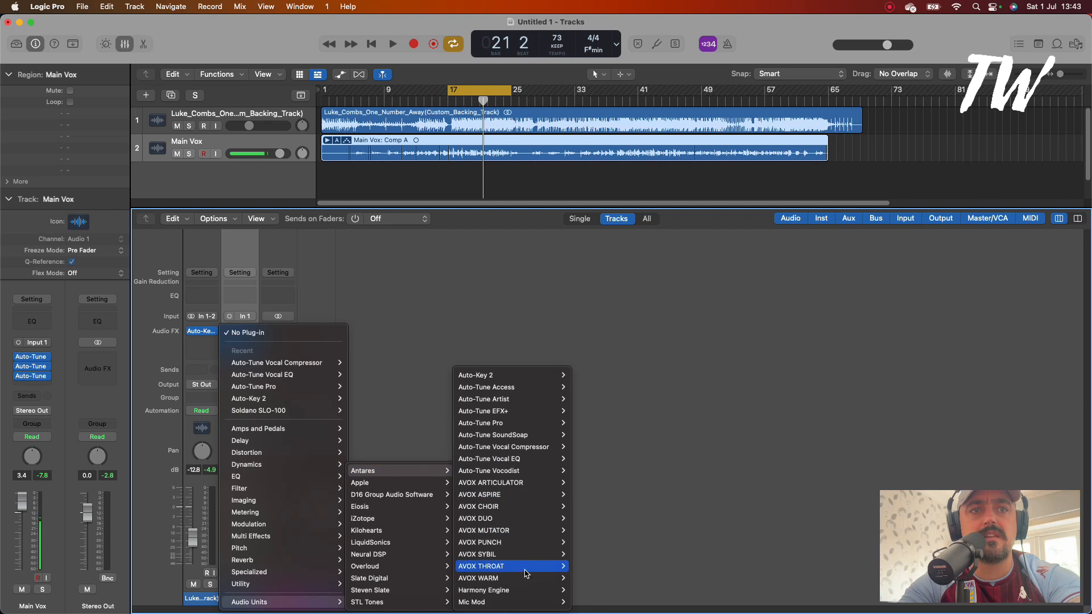
{"action": "mouse_move", "coordinate": [522, 524]}
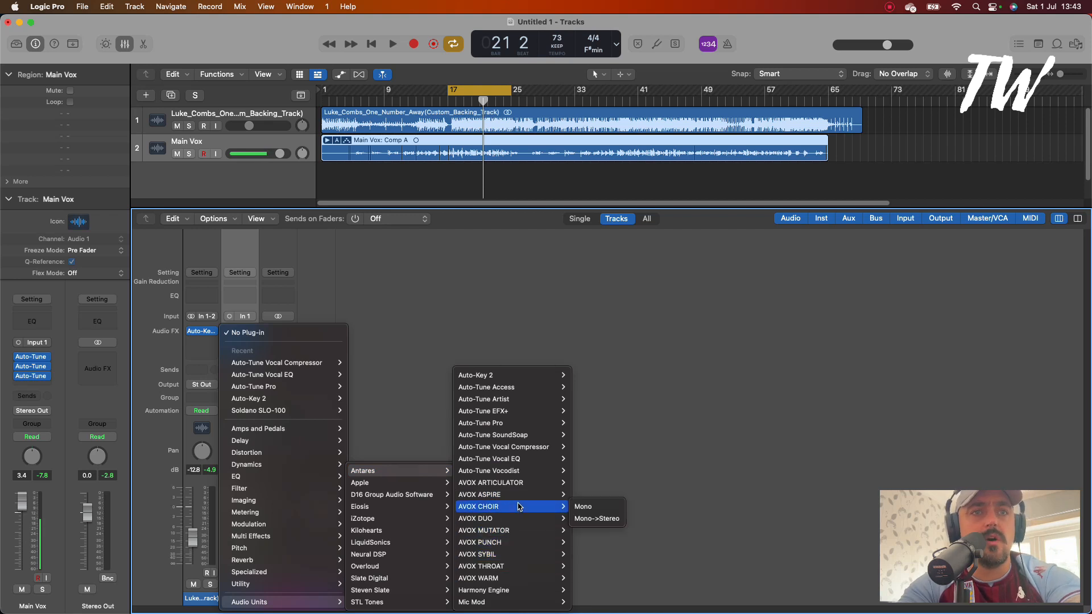
{"action": "mouse_move", "coordinate": [522, 450]}
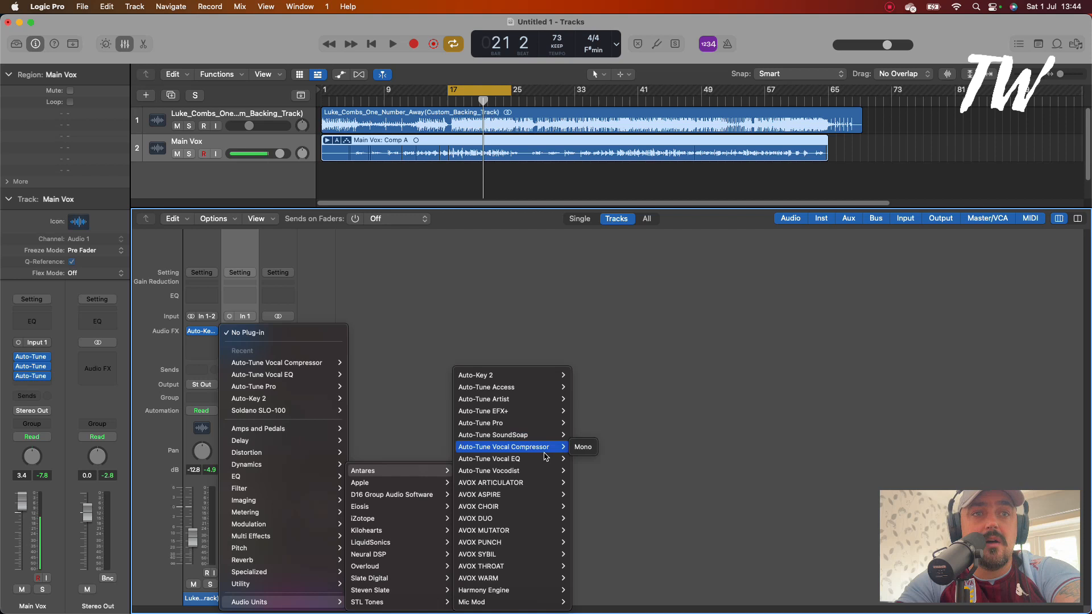
{"action": "mouse_move", "coordinate": [519, 585]}
{"action": "mouse_move", "coordinate": [519, 604]}
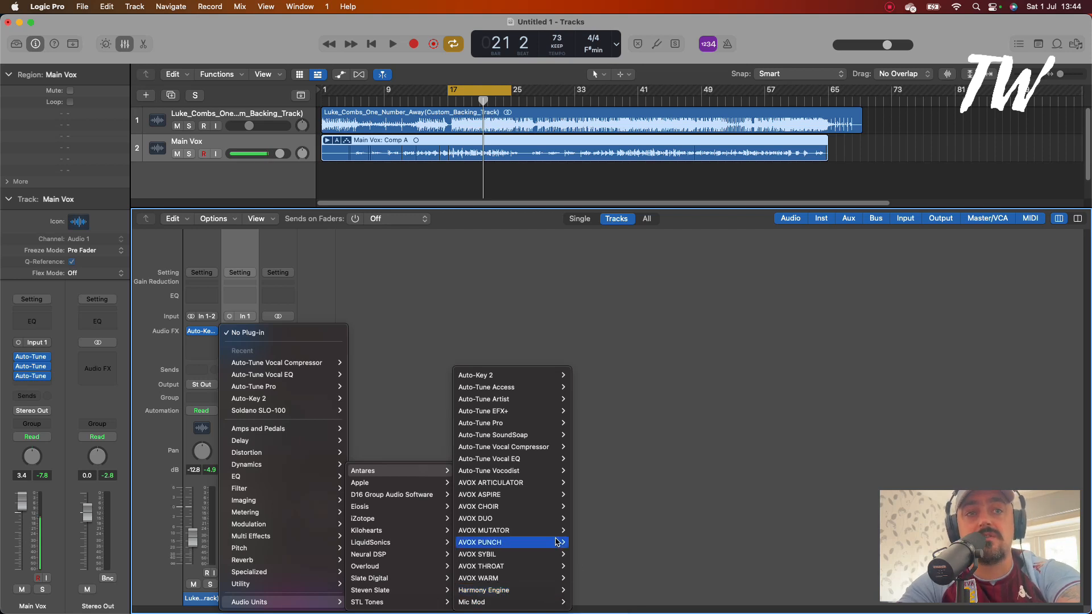
{"action": "mouse_move", "coordinate": [548, 554]}
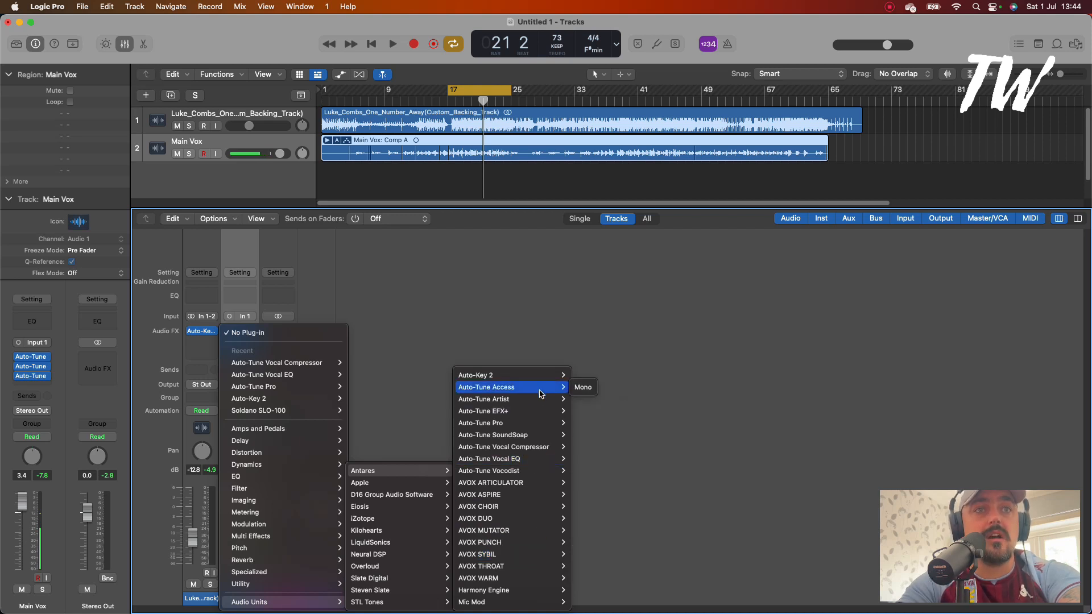
{"action": "mouse_move", "coordinate": [534, 405]}
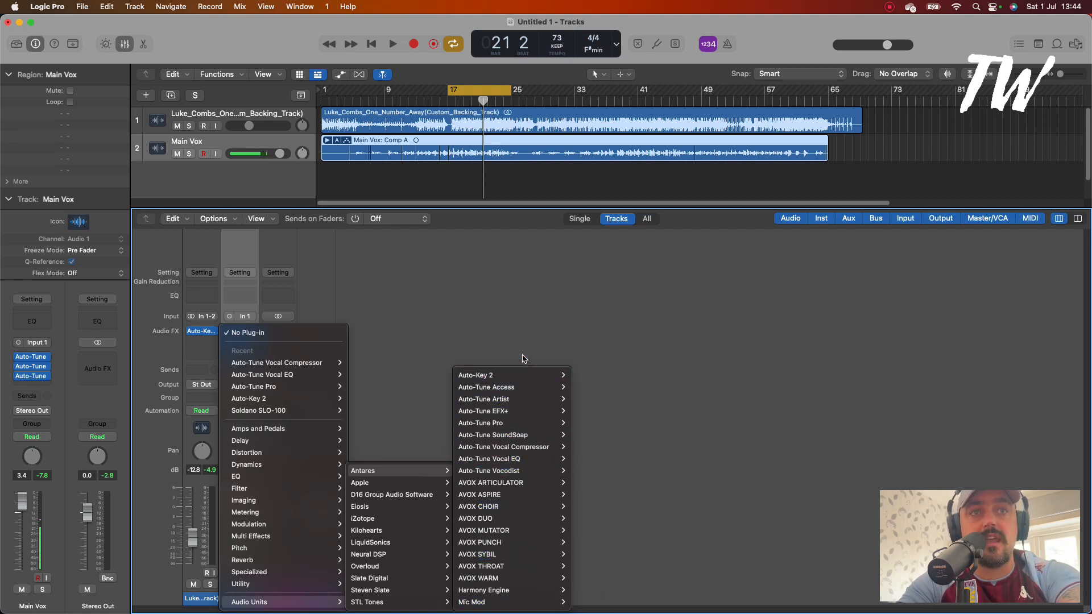
{"action": "left_click", "coordinate": [605, 347]}
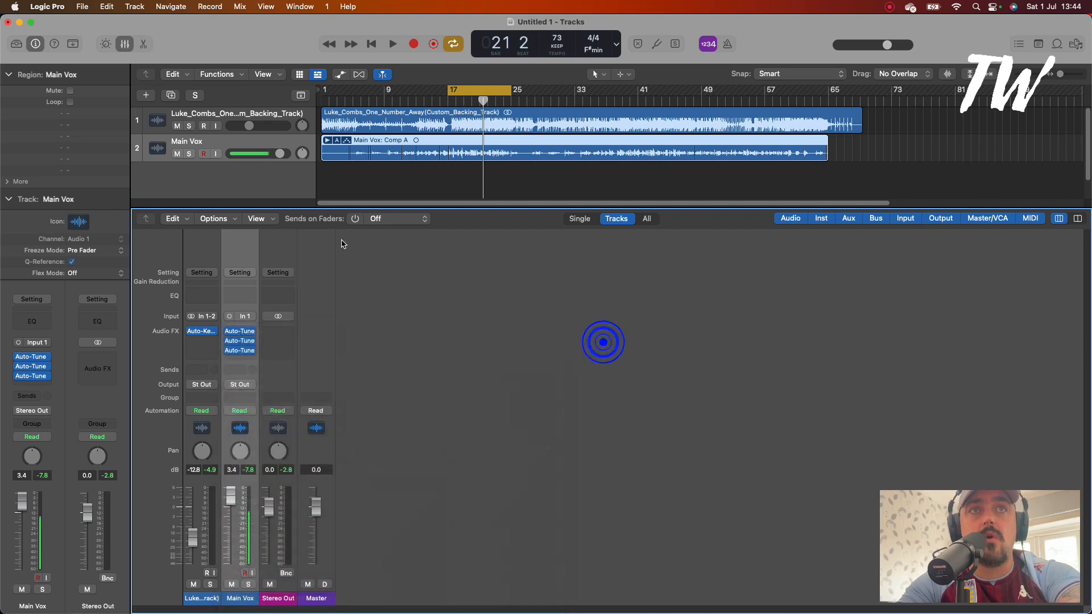
Insert the ChromaVerb reverb in the next free Audio FX slot on Main Vox, start playback and reposition its window
{"action": "left_click", "coordinate": [247, 360]}
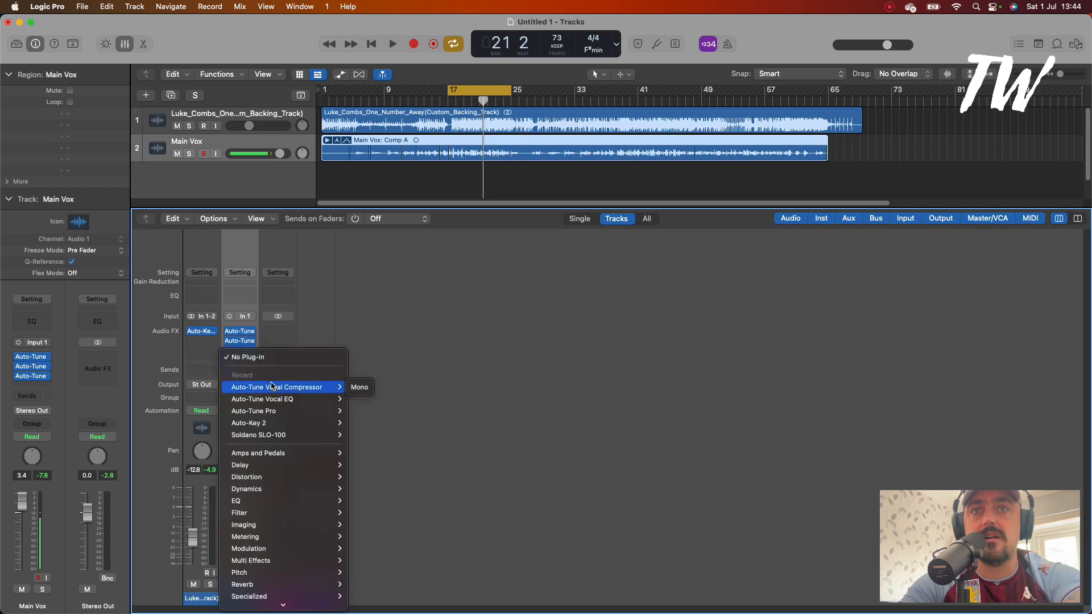
{"action": "mouse_move", "coordinate": [286, 416]}
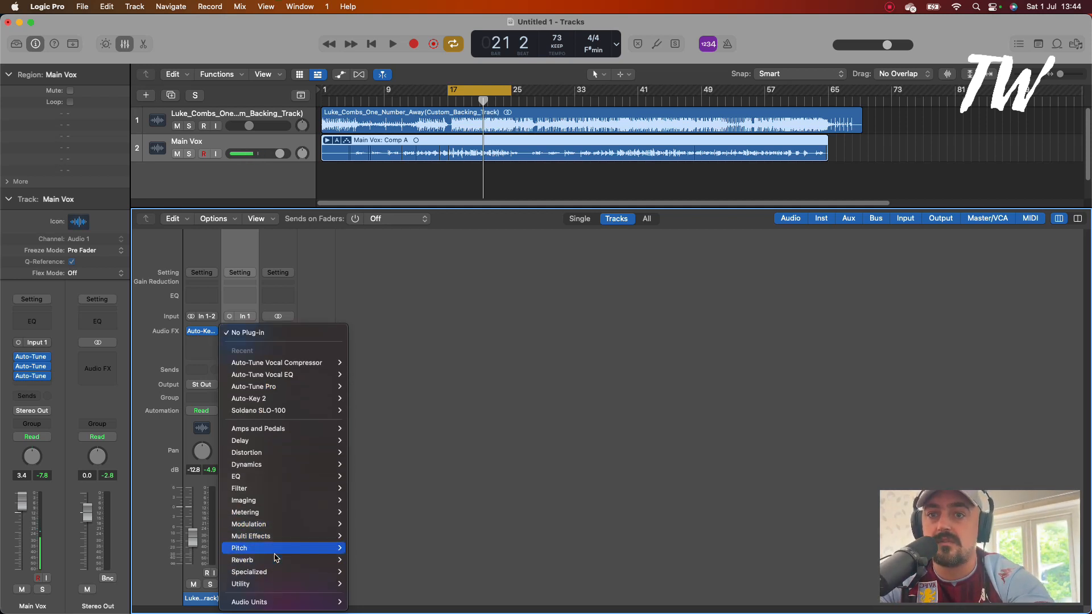
{"action": "mouse_move", "coordinate": [274, 560]}
{"action": "left_click", "coordinate": [380, 560]}
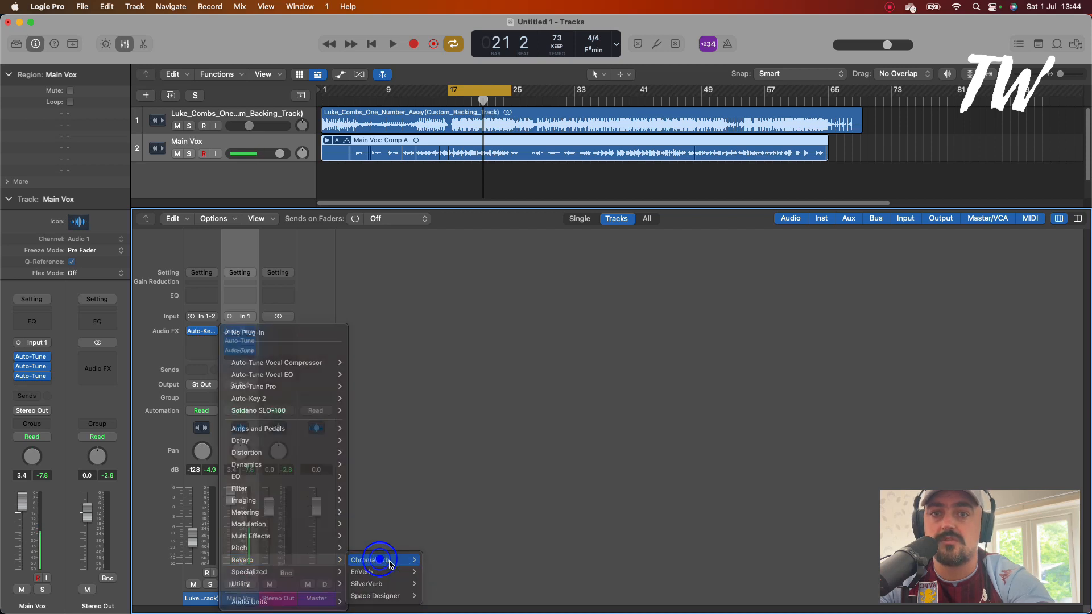
{"action": "left_click_drag", "start_coordinate": [646, 194], "coordinate": [415, 248]}
{"action": "key", "text": "space"}
{"action": "left_click_drag", "start_coordinate": [505, 226], "coordinate": [417, 57]}
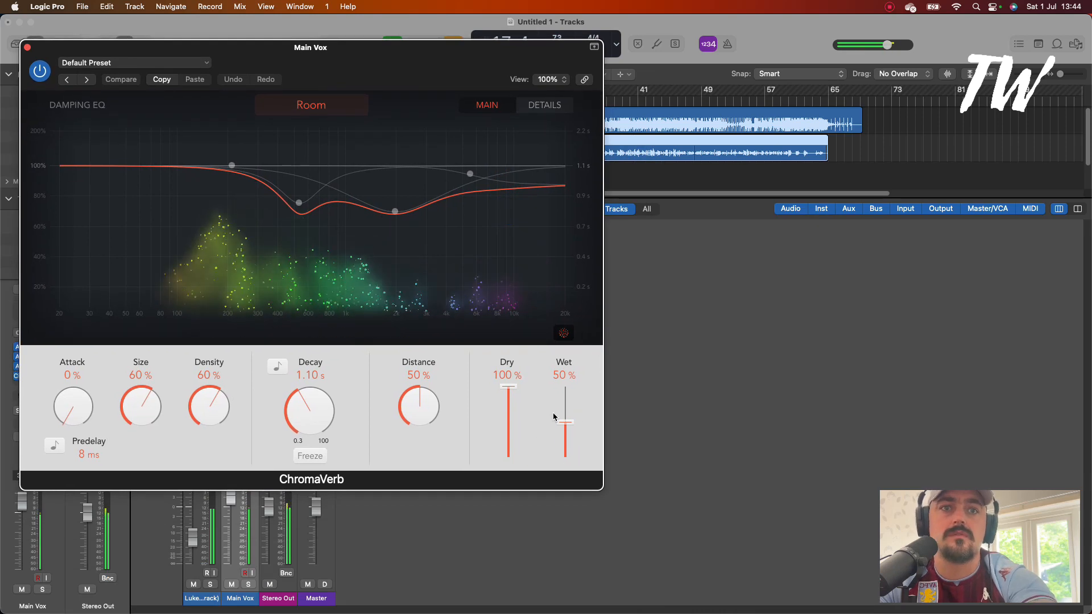
Set ChromaVerb's Wet level to 28% and Size to 29%, keeping the Room type after checking the available room types
{"action": "left_click_drag", "start_coordinate": [568, 423], "coordinate": [570, 439]}
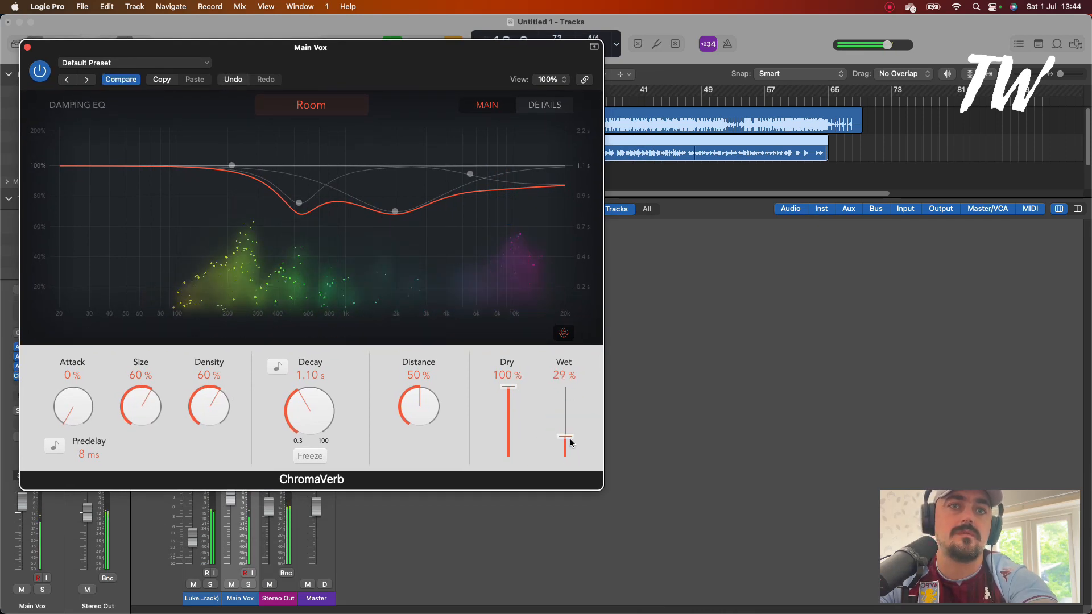
{"action": "left_click_drag", "start_coordinate": [141, 405], "coordinate": [133, 445]}
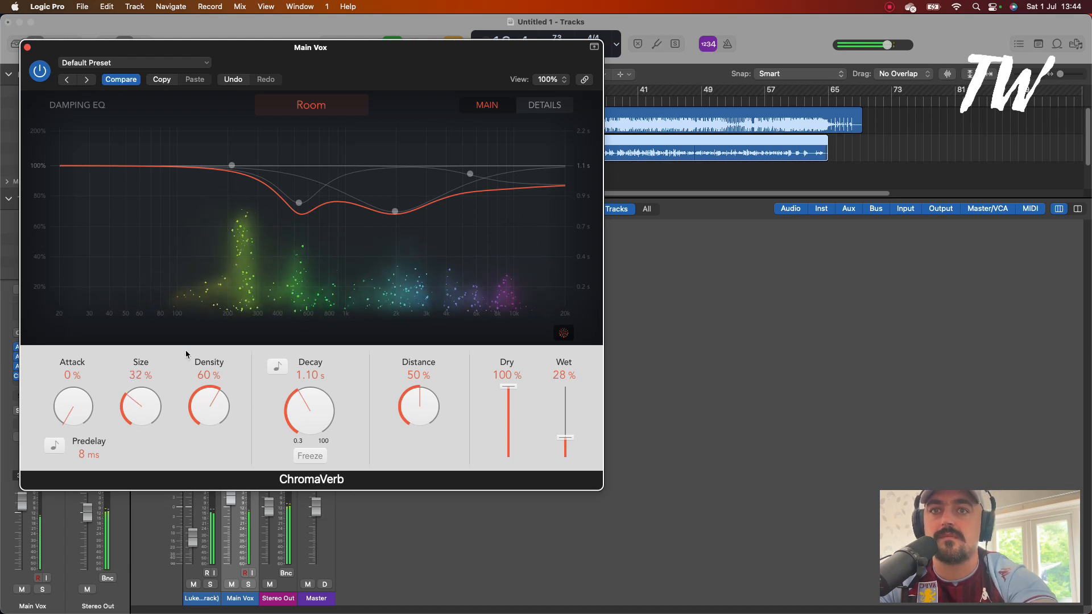
{"action": "left_click", "coordinate": [303, 105]}
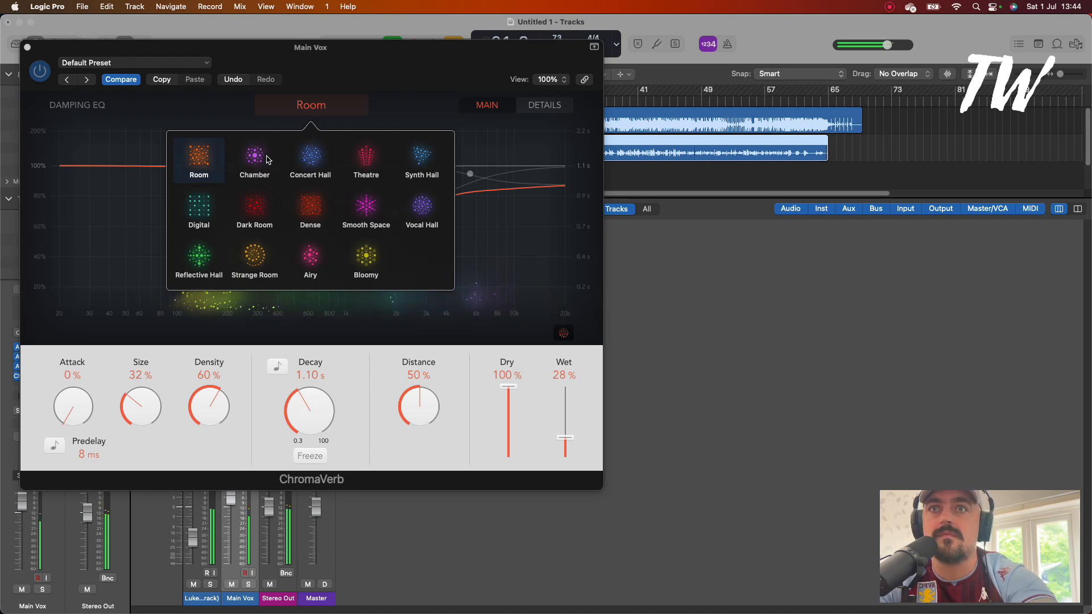
{"action": "left_click", "coordinate": [217, 162]}
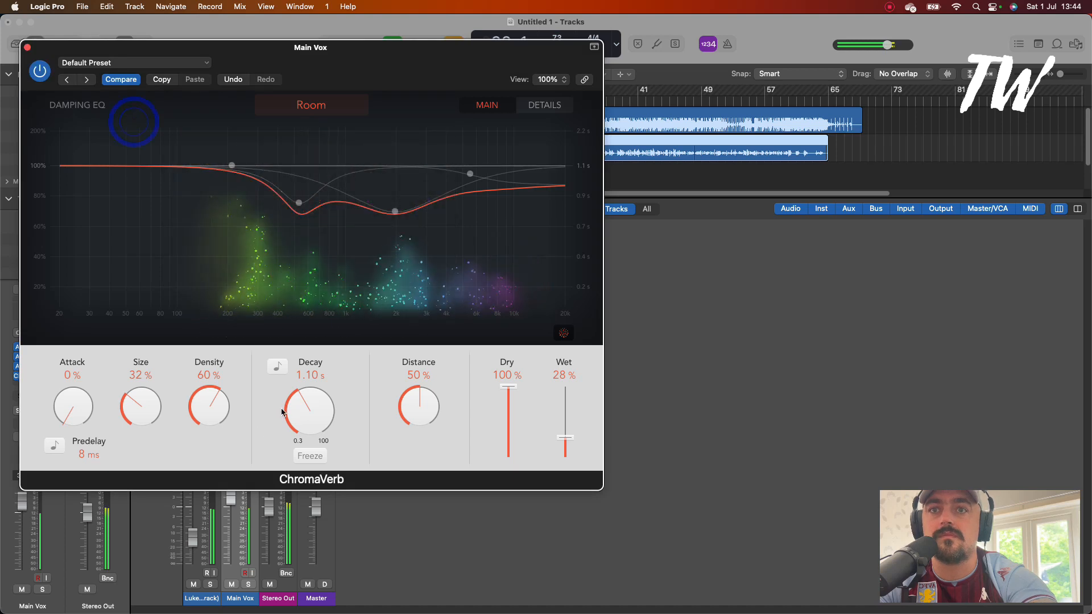
{"action": "left_click_drag", "start_coordinate": [133, 409], "coordinate": [159, 378]}
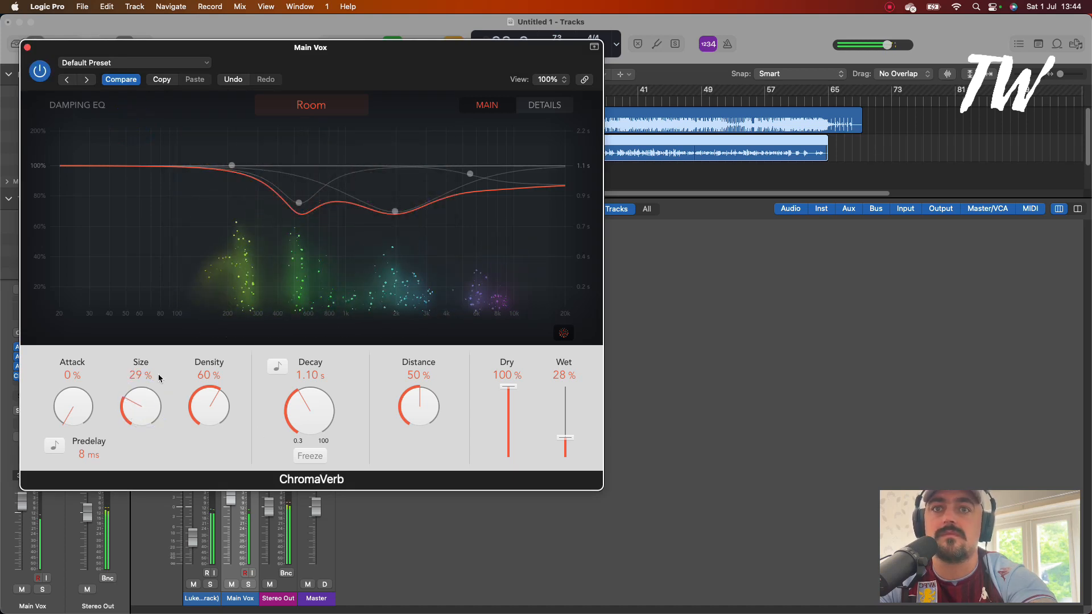
Lower ChromaVerb's Wet level to 14%, then solo Main Vox and settle Wet at 18%
{"action": "left_click_drag", "start_coordinate": [242, 48], "coordinate": [308, 57]}
{"action": "left_click_drag", "start_coordinate": [630, 452], "coordinate": [630, 461]}
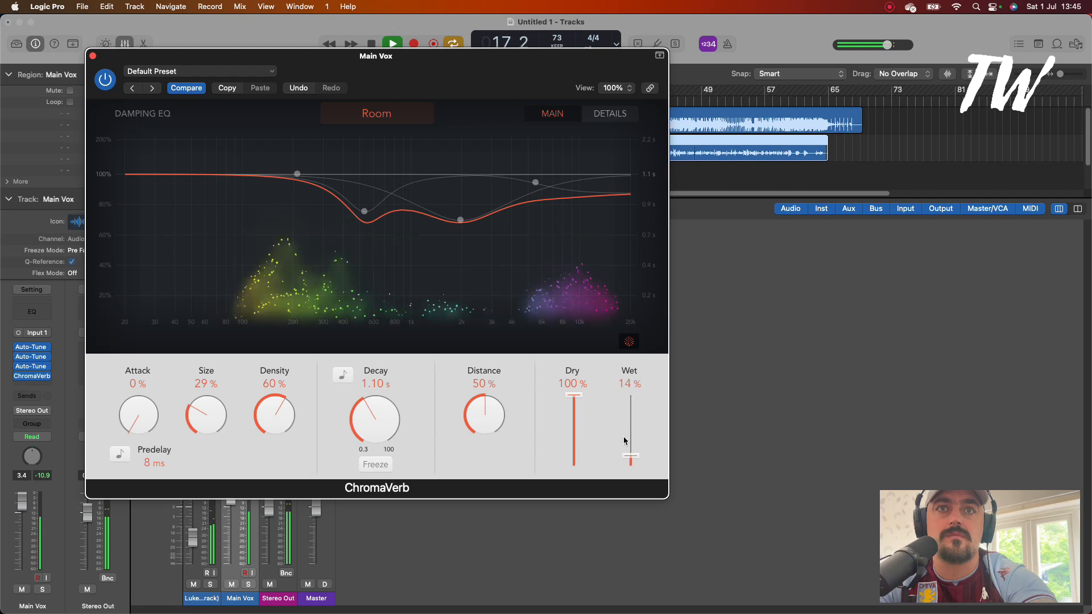
{"action": "left_click_drag", "start_coordinate": [449, 57], "coordinate": [516, 81]}
{"action": "left_click", "coordinate": [191, 155]}
{"action": "left_click_drag", "start_coordinate": [713, 478], "coordinate": [711, 472]}
Set ChromaVerb's Distance to 34% while listening to the soloed vocal
{"action": "left_click_drag", "start_coordinate": [580, 435], "coordinate": [570, 459]}
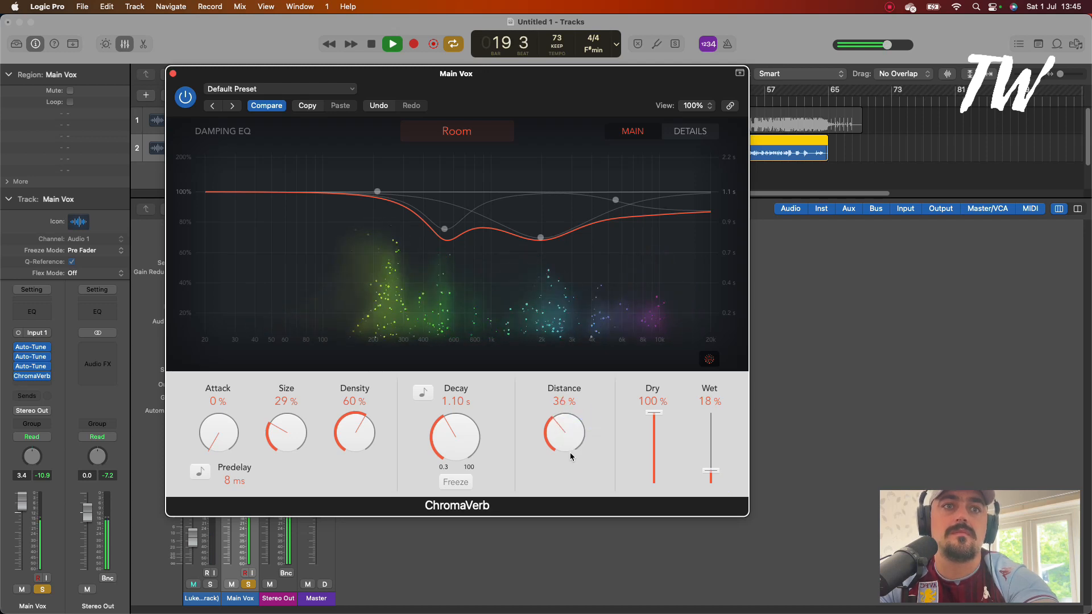
{"action": "left_click", "coordinate": [564, 435]}
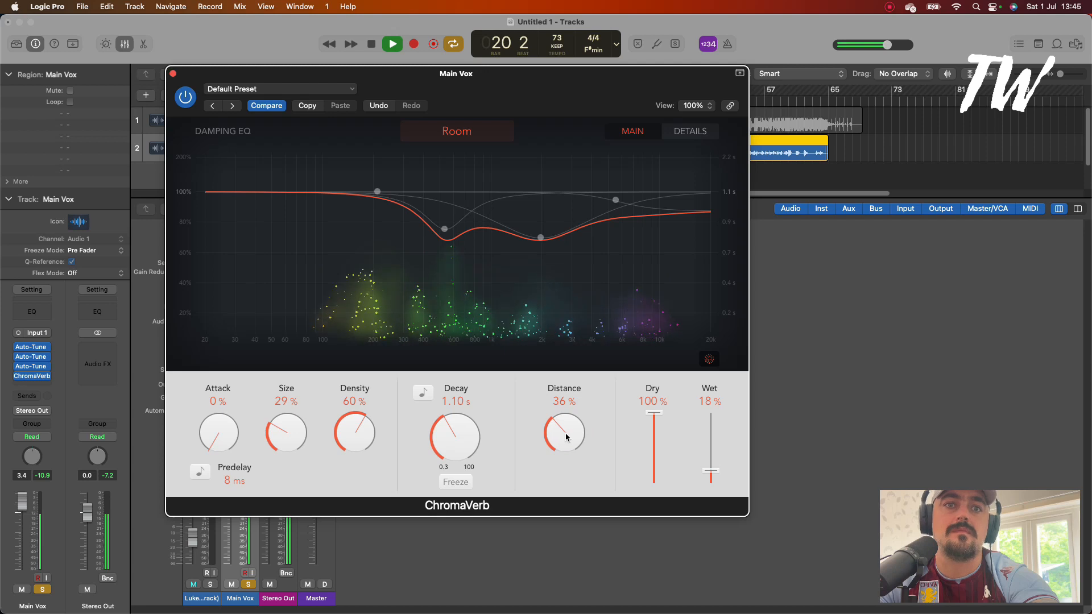
{"action": "left_click_drag", "start_coordinate": [556, 434], "coordinate": [559, 440]}
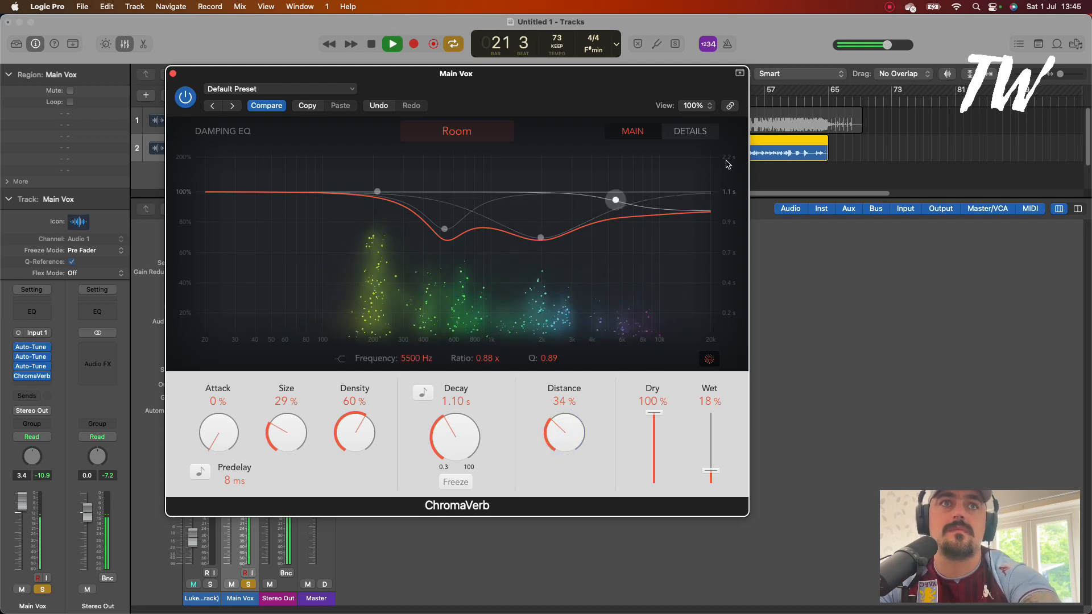
Boost ChromaVerb's Output EQ by 1.5 dB at 2250 Hz and close the plug-in window
{"action": "left_click", "coordinate": [682, 139]}
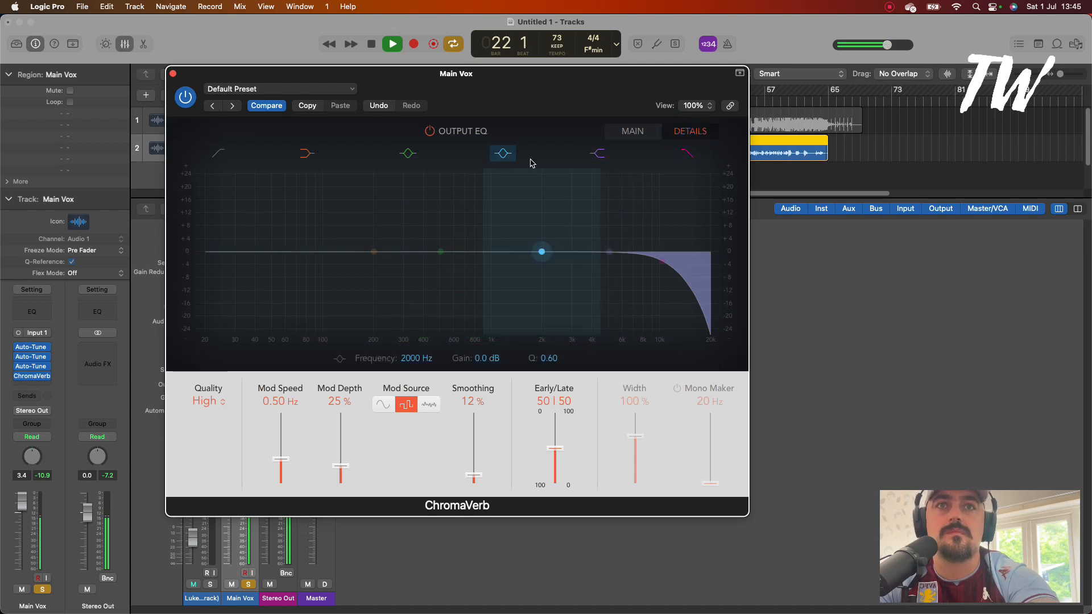
{"action": "left_click", "coordinate": [608, 252]}
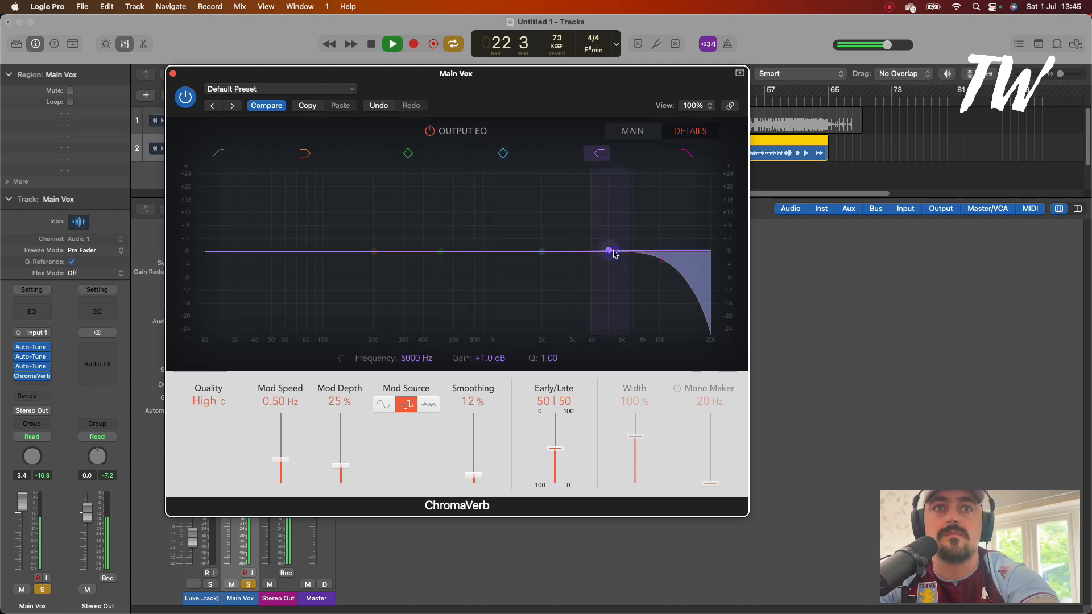
{"action": "left_click_drag", "start_coordinate": [607, 254], "coordinate": [556, 249]}
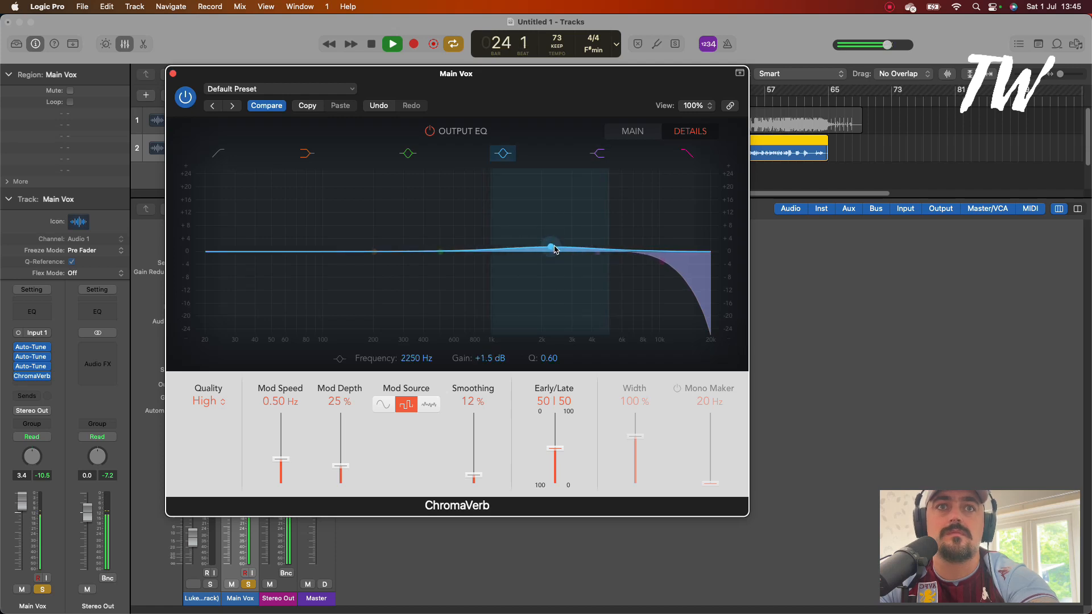
{"action": "left_click", "coordinate": [173, 74]}
With Main Vox out of solo and cycling turned off, set its volume fader to 2.1 dB during playback, then stop
{"action": "left_click", "coordinate": [189, 153]}
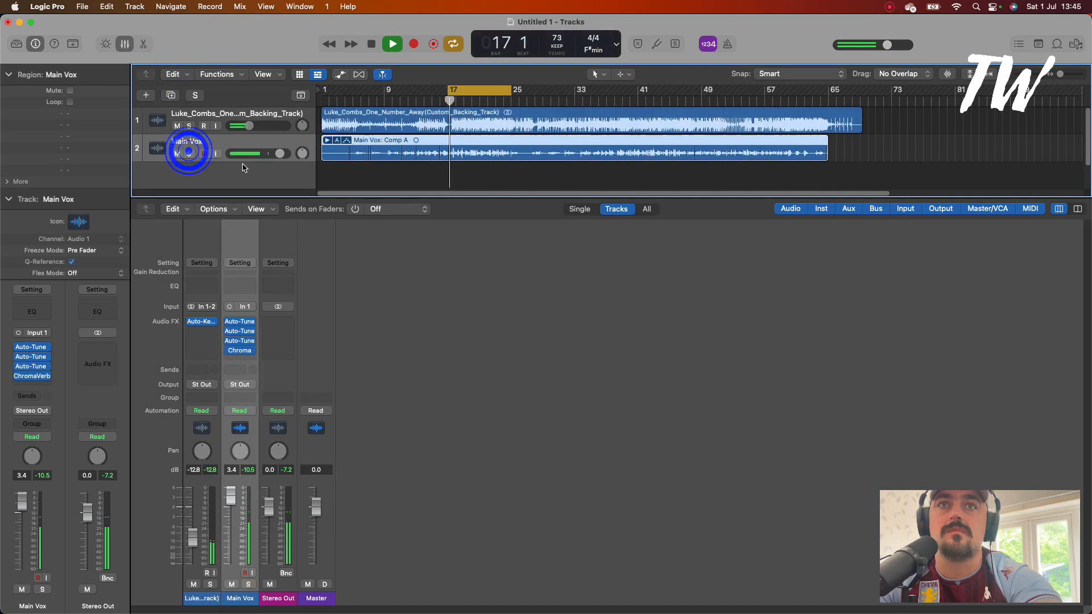
{"action": "left_click", "coordinate": [455, 94]}
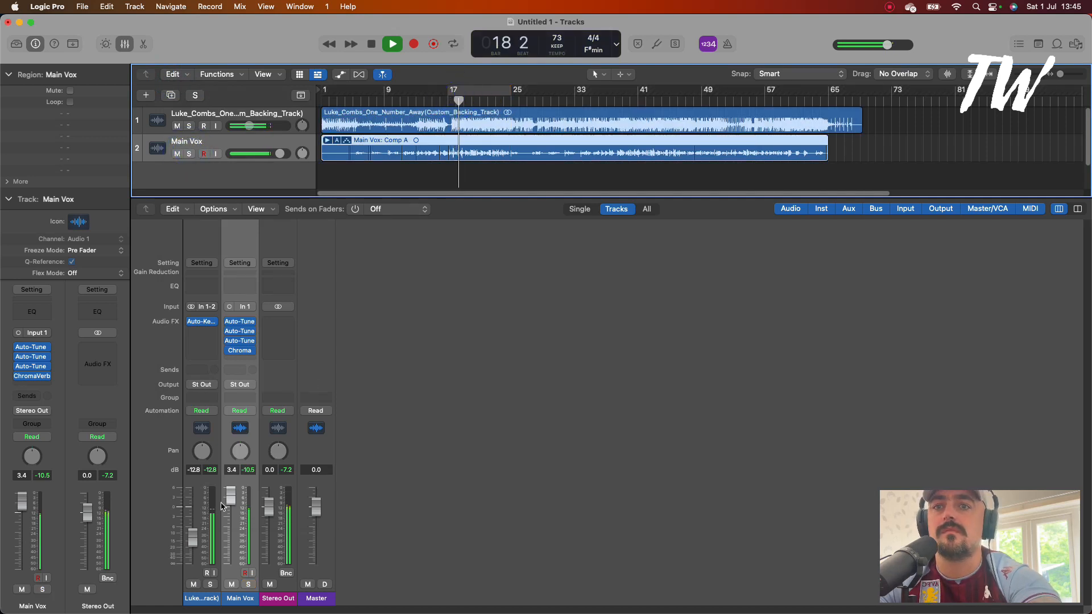
{"action": "left_click_drag", "start_coordinate": [231, 496], "coordinate": [230, 500]}
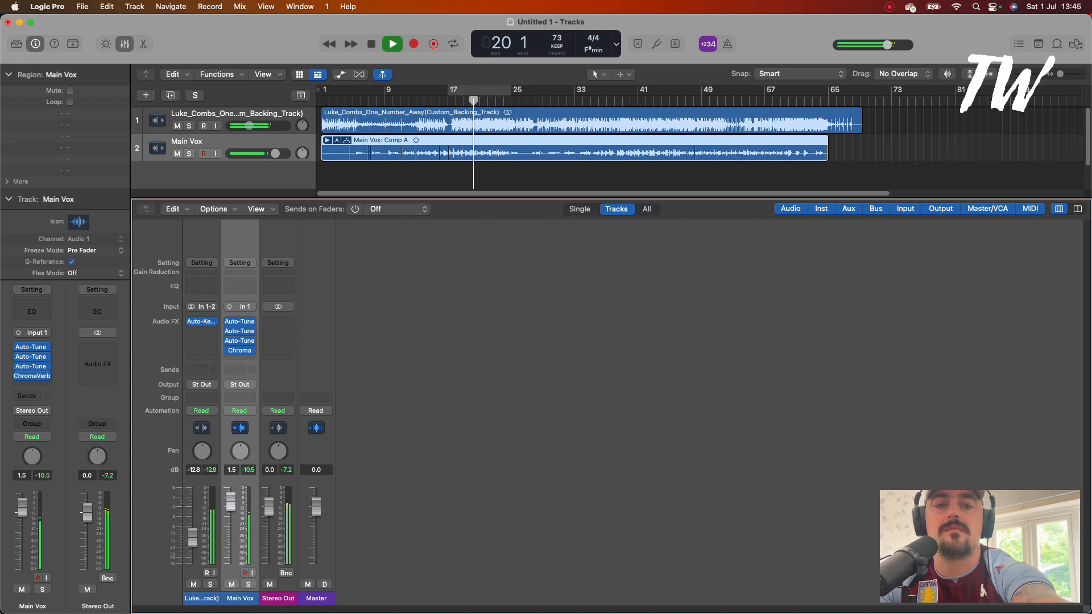
{"action": "left_click_drag", "start_coordinate": [235, 507], "coordinate": [235, 505]}
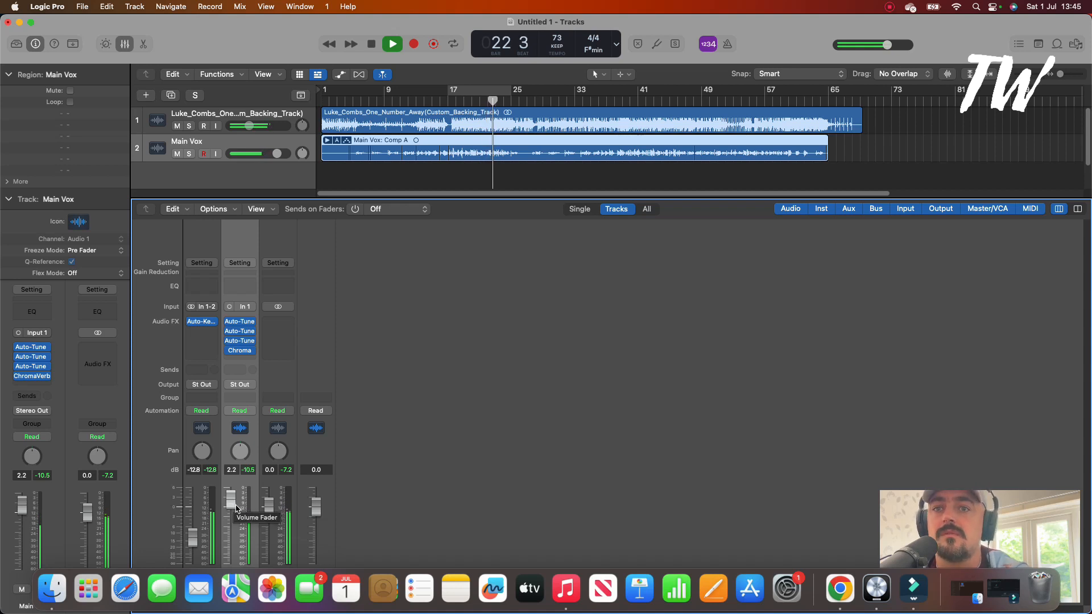
{"action": "left_click_drag", "start_coordinate": [235, 508], "coordinate": [233, 509]}
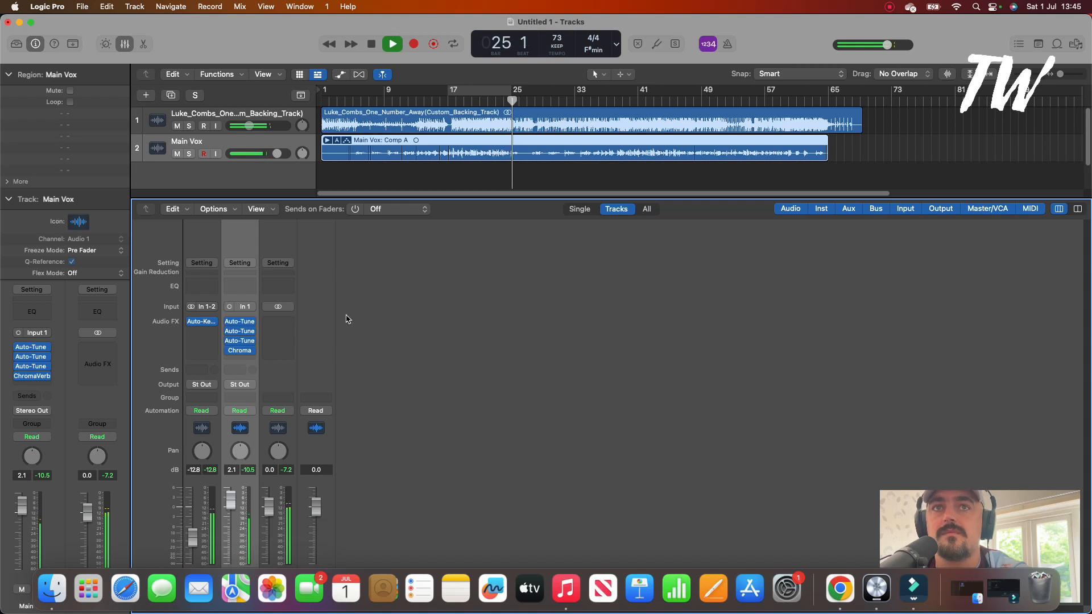
{"action": "key", "text": "space"}
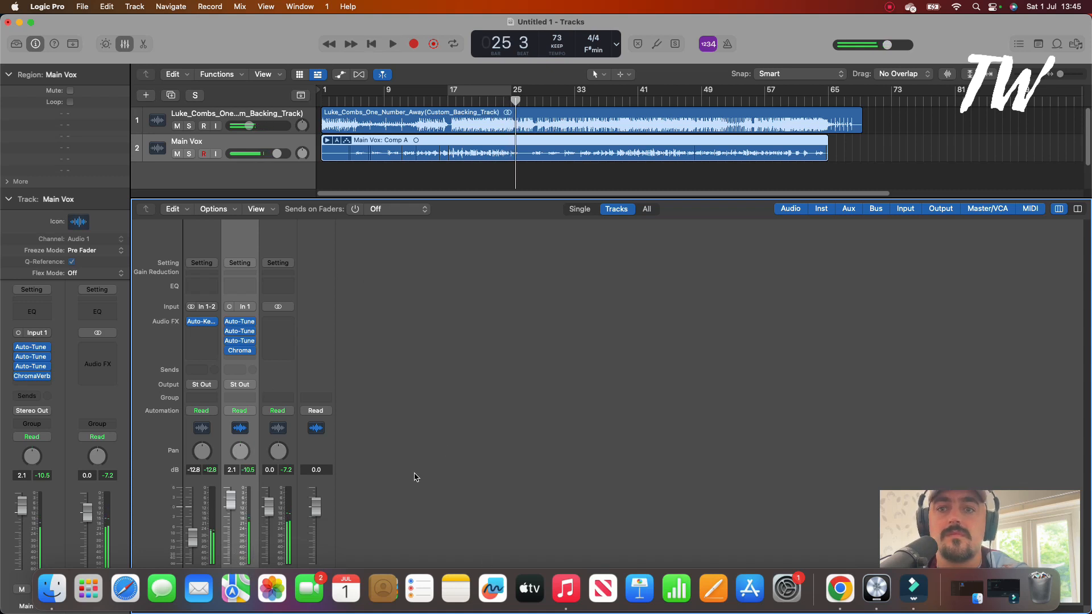
Solo Main Vox, turn the cycle range from bar 17 back on and start playback there
{"action": "left_click", "coordinate": [190, 154]}
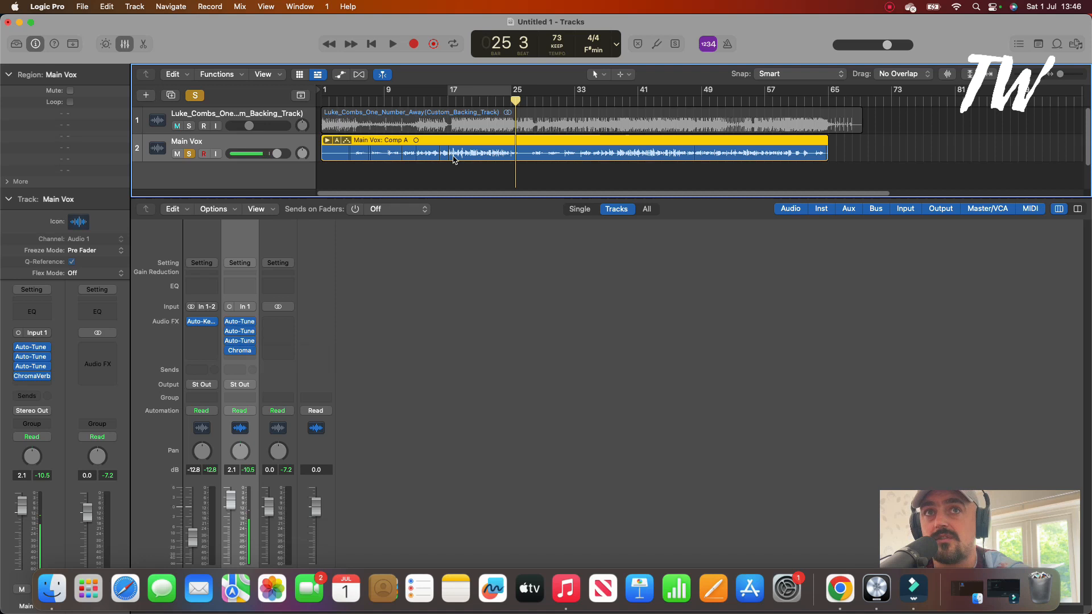
{"action": "left_click", "coordinate": [450, 101]}
{"action": "left_click", "coordinate": [458, 91]}
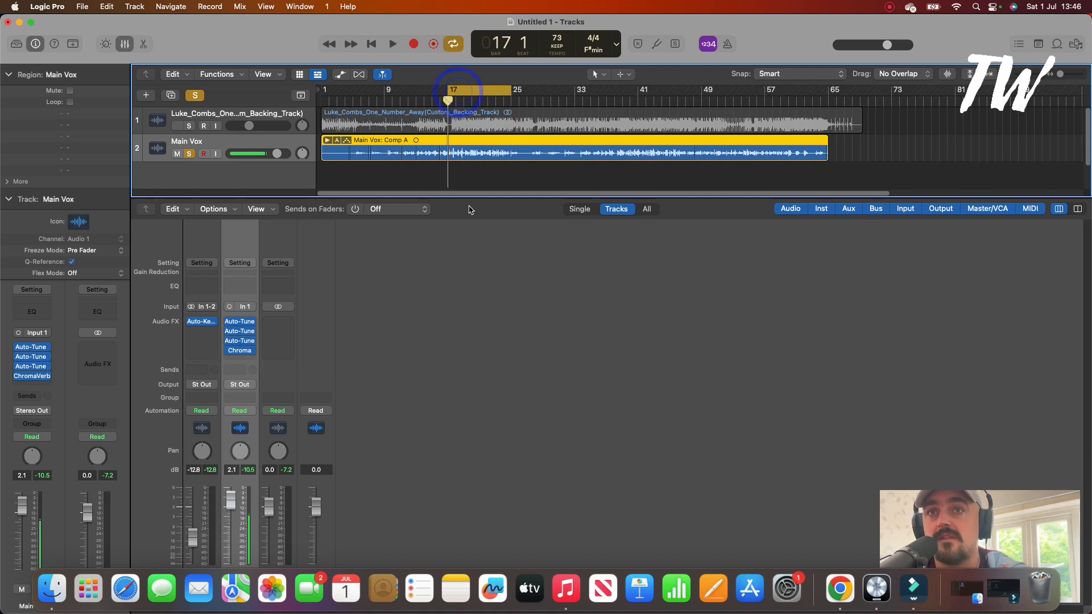
{"action": "key", "text": "space"}
Compare the dry and processed vocal by bypassing all four Main Vox plug-ins and re-enabling them from ChromaVerb upwards
{"action": "left_click_drag", "start_coordinate": [230, 321], "coordinate": [230, 353]}
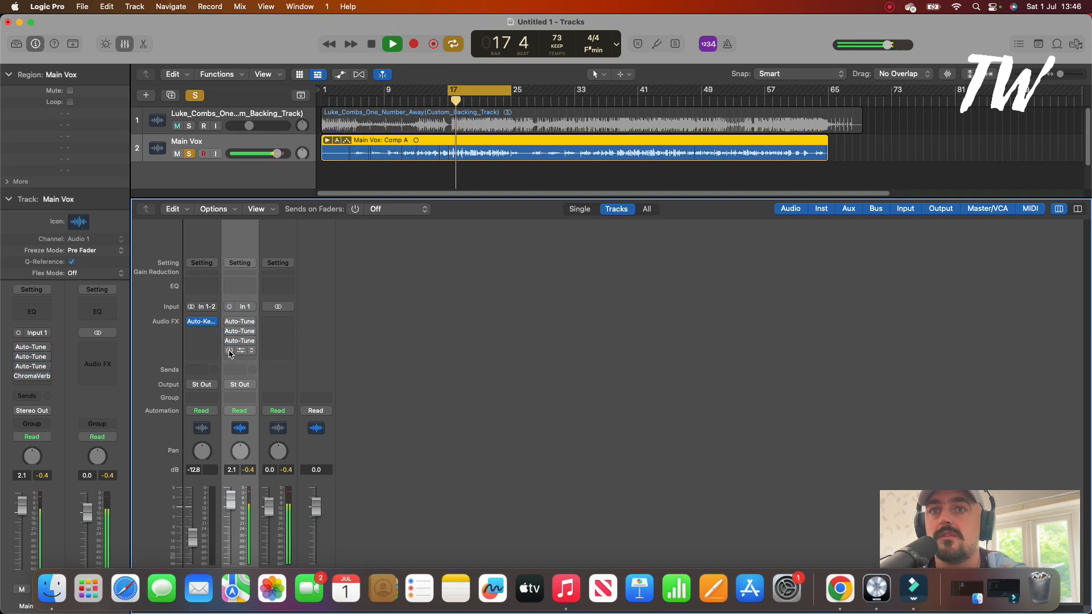
{"action": "left_click", "coordinate": [229, 351]}
{"action": "left_click", "coordinate": [229, 351]}
{"action": "left_click", "coordinate": [230, 351]}
{"action": "left_click", "coordinate": [229, 341]}
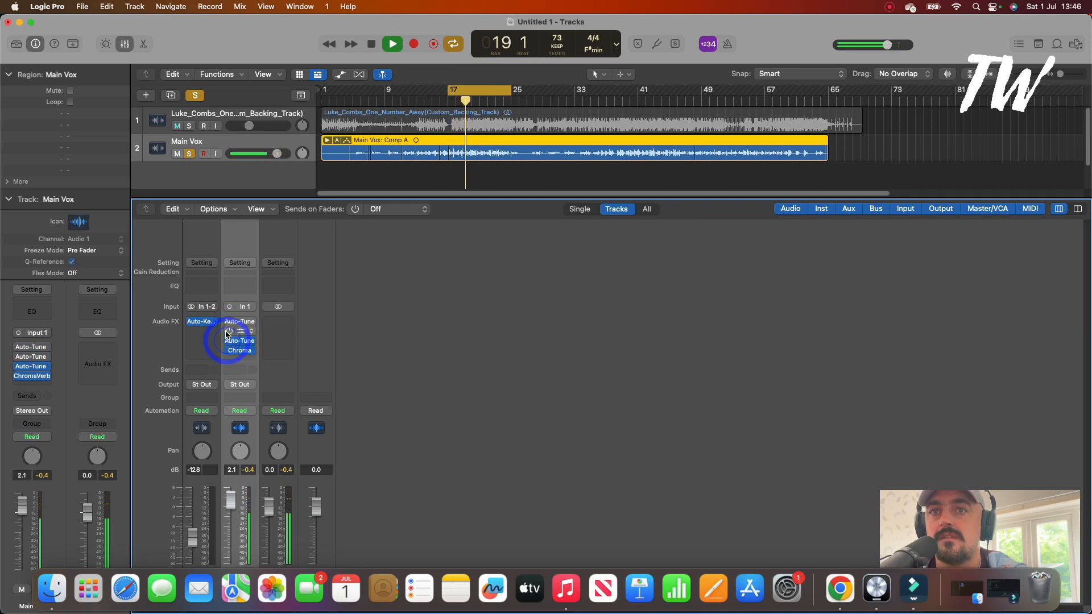
{"action": "left_click", "coordinate": [229, 332]}
{"action": "left_click", "coordinate": [230, 322]}
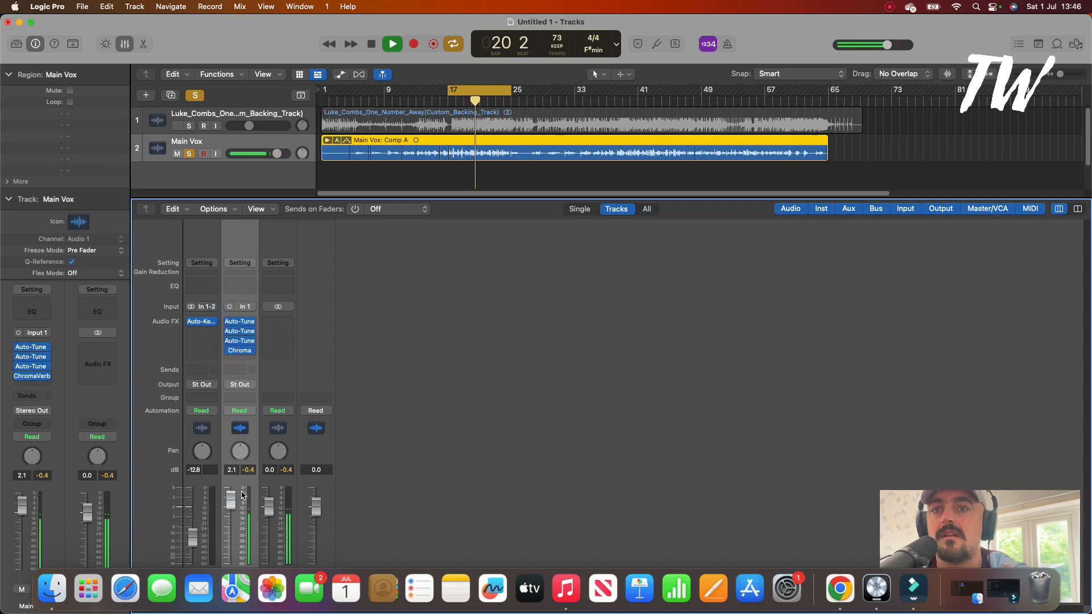
Lower the Main Vox volume fader to 1.7 dB during playback
{"action": "left_click_drag", "start_coordinate": [231, 510], "coordinate": [229, 513]}
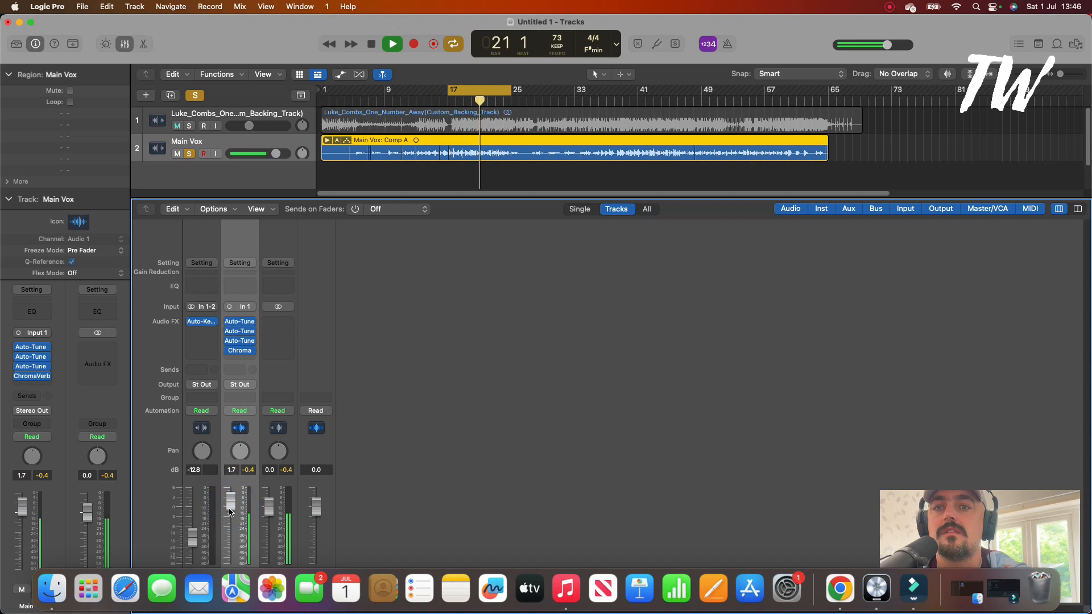
{"action": "left_click", "coordinate": [232, 511]}
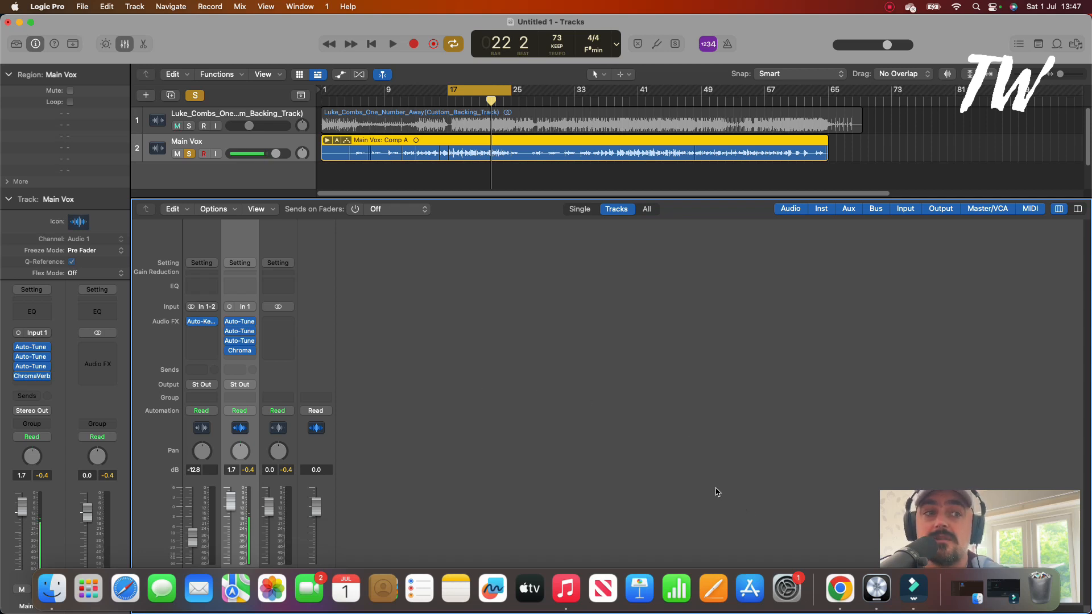
Shrink the macOS Dock to uncover the lower part of the mixer
{"action": "left_click", "coordinate": [710, 467]}
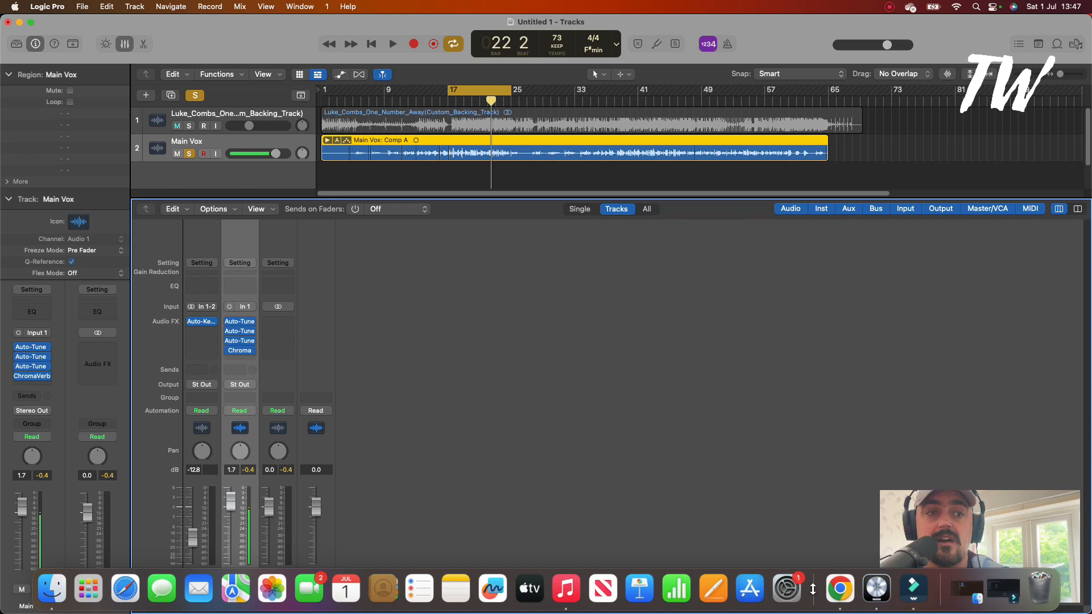
{"action": "left_click_drag", "start_coordinate": [814, 602], "coordinate": [816, 608]}
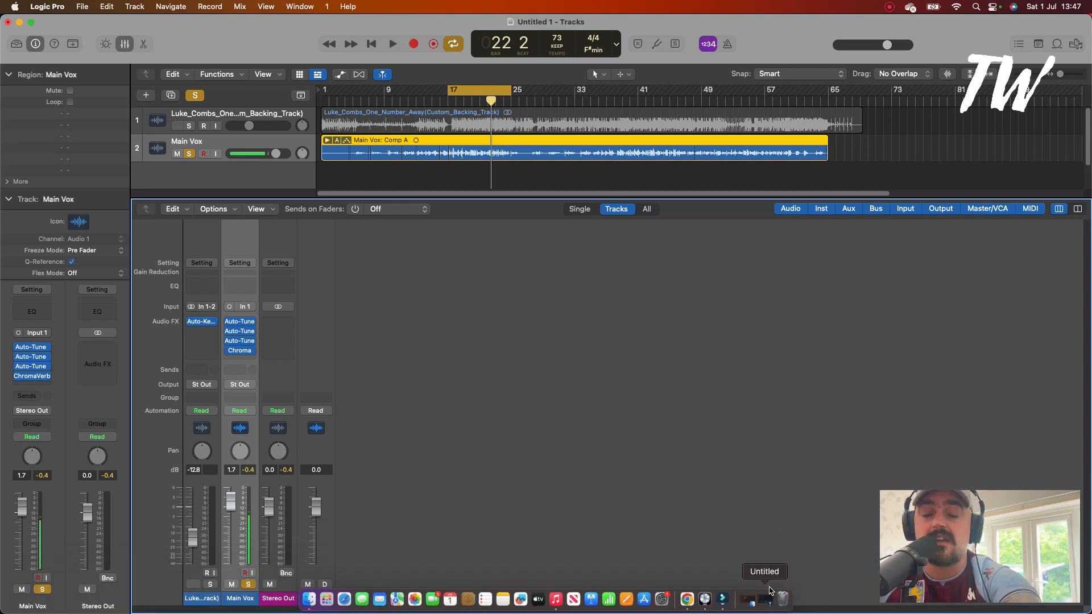